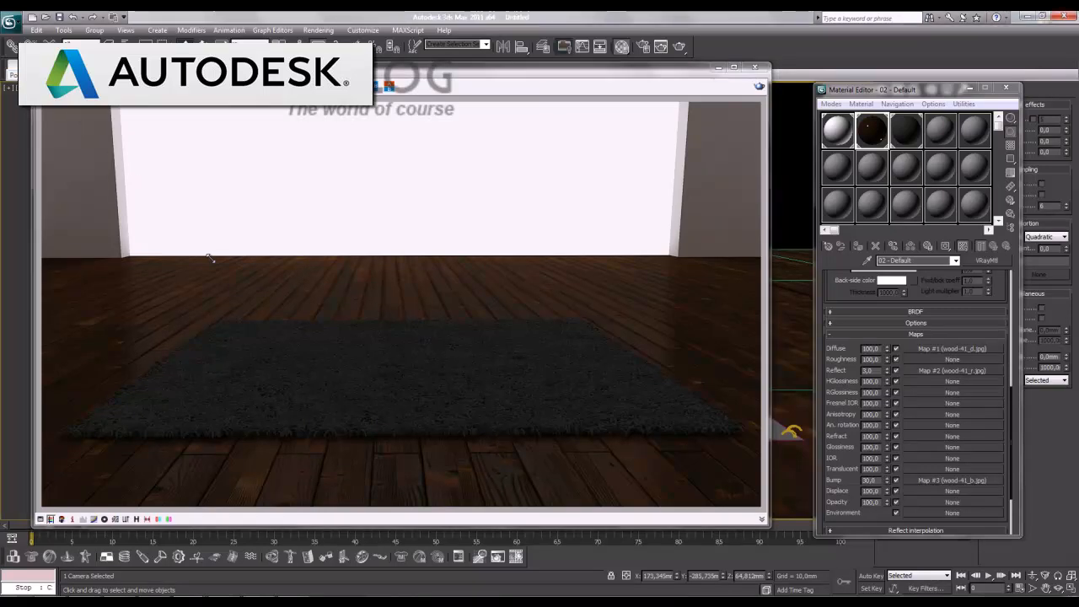
Move the V-Ray frame buffer window aside so the rug scene's viewport can be seen next to the render
left_click_drag(211, 259, 212, 259)
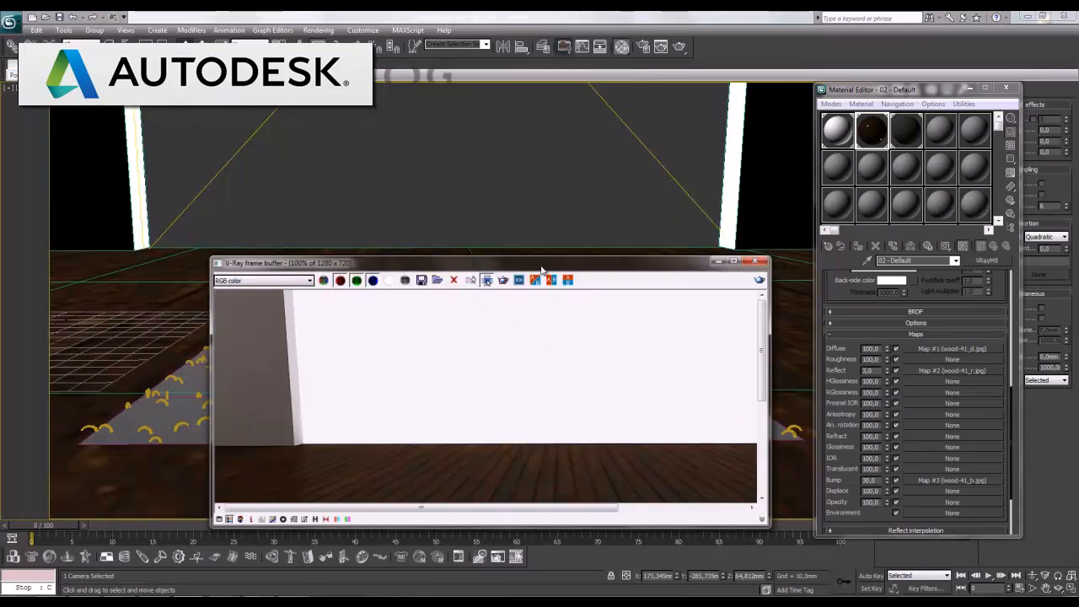
left_click_drag(677, 256, 659, 47)
left_click_drag(453, 62, 793, 87)
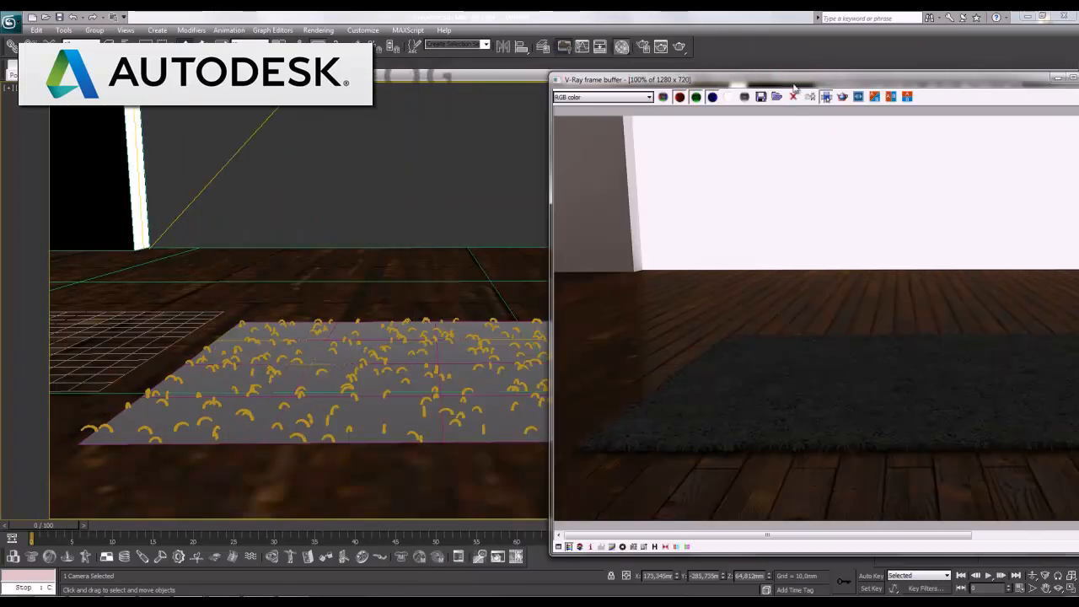
left_click(10, 21)
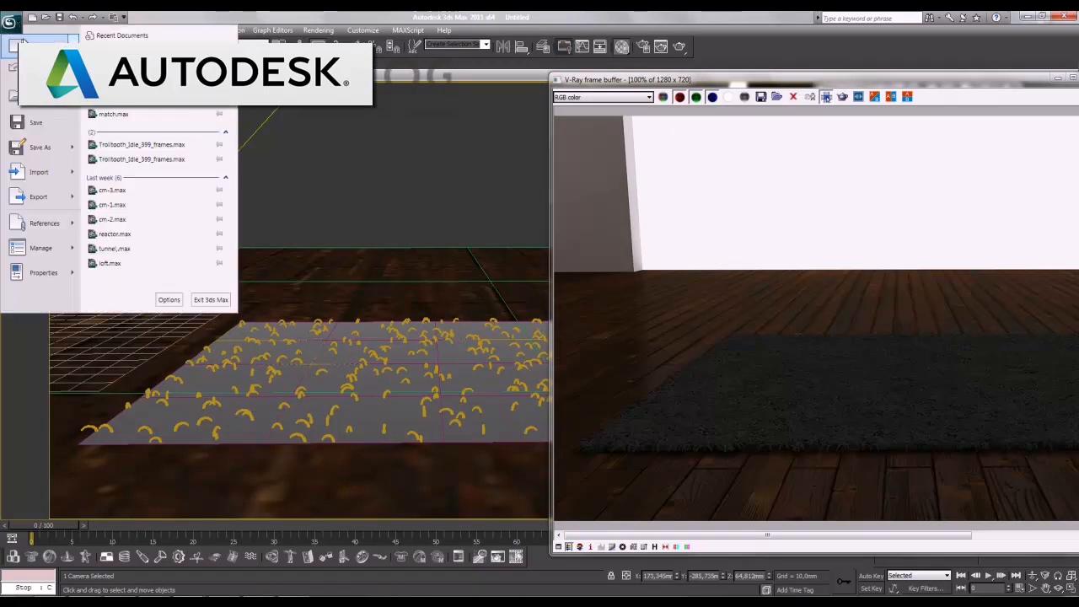
left_click(212, 296)
left_click(549, 348)
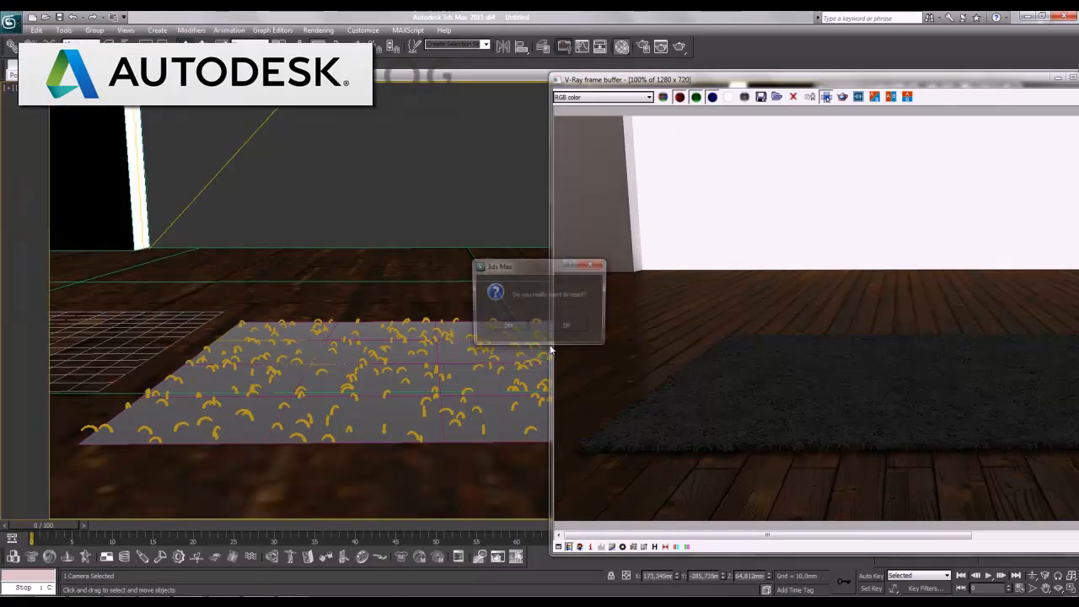
left_click(571, 335)
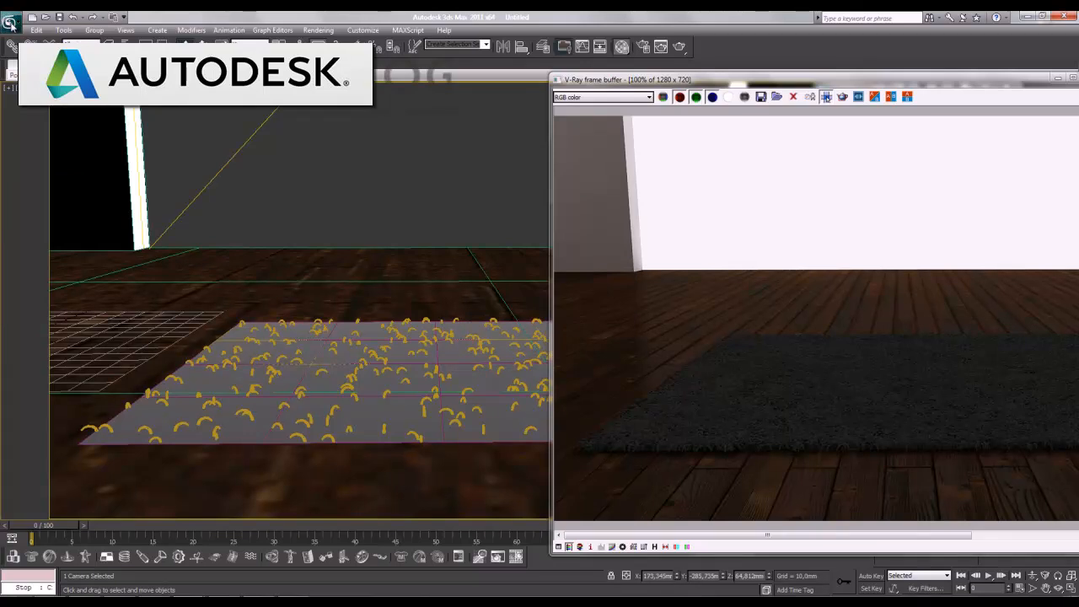
Save the finished rug scene under the file name scatter
left_click(10, 22)
left_click(38, 122)
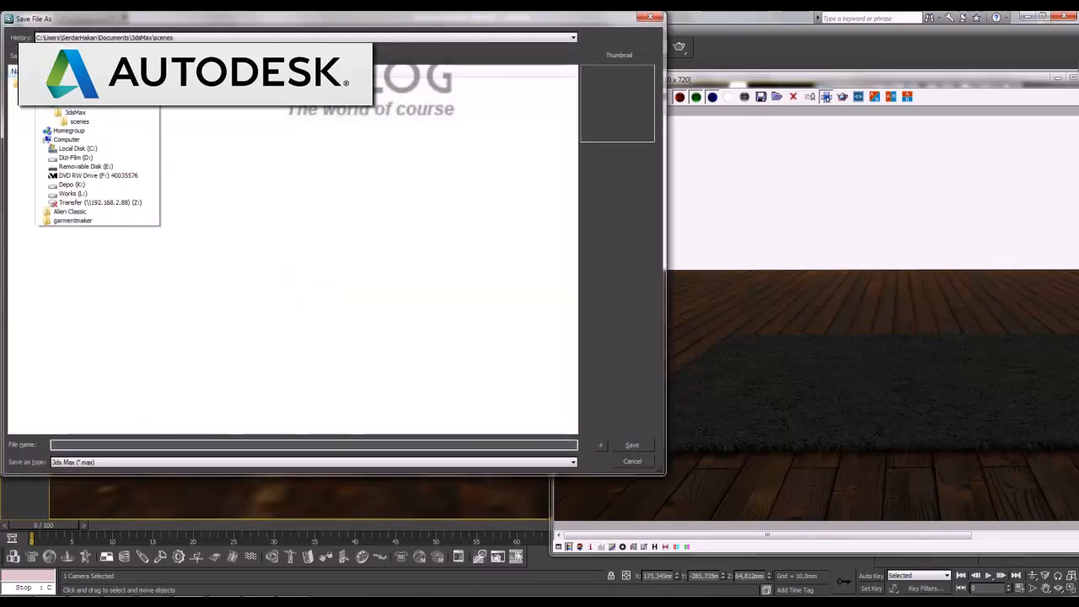
left_click(95, 444)
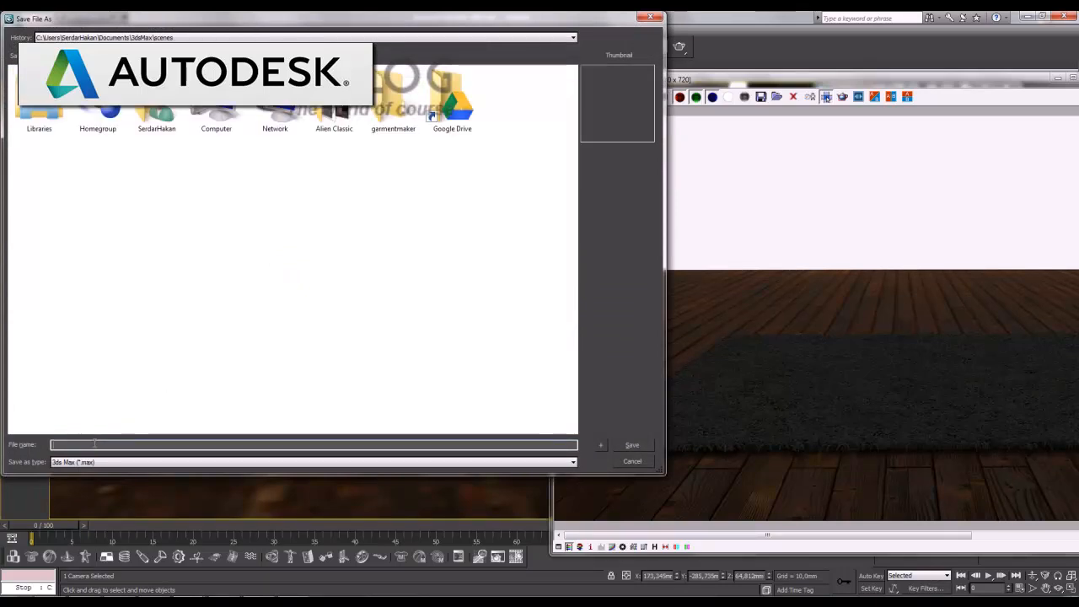
type("scatter")
key("Return")
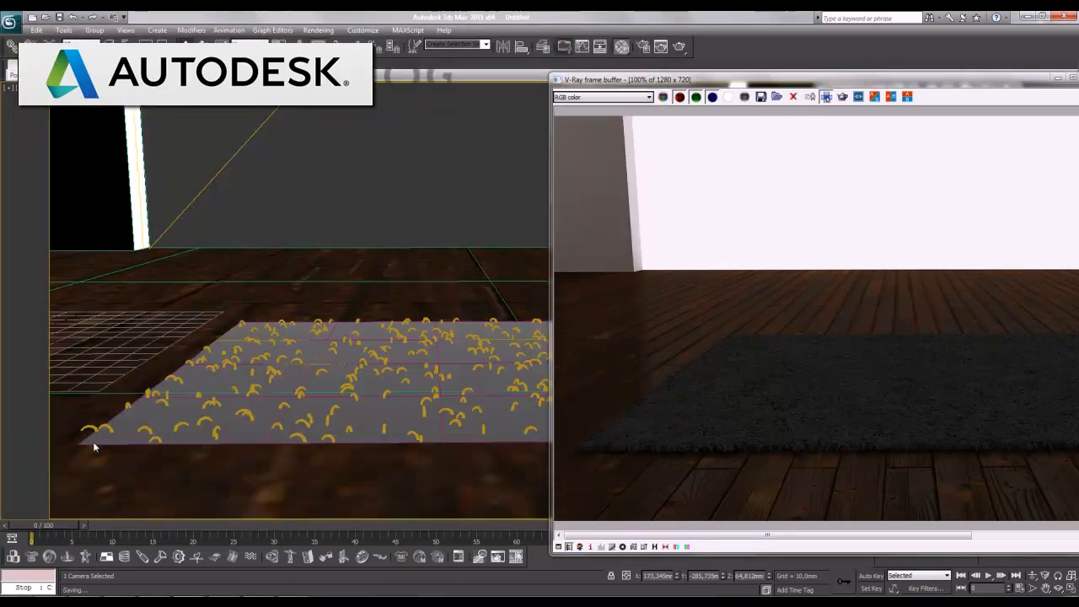
Reset the program to a new, empty scene and confirm the reset
left_click(10, 21)
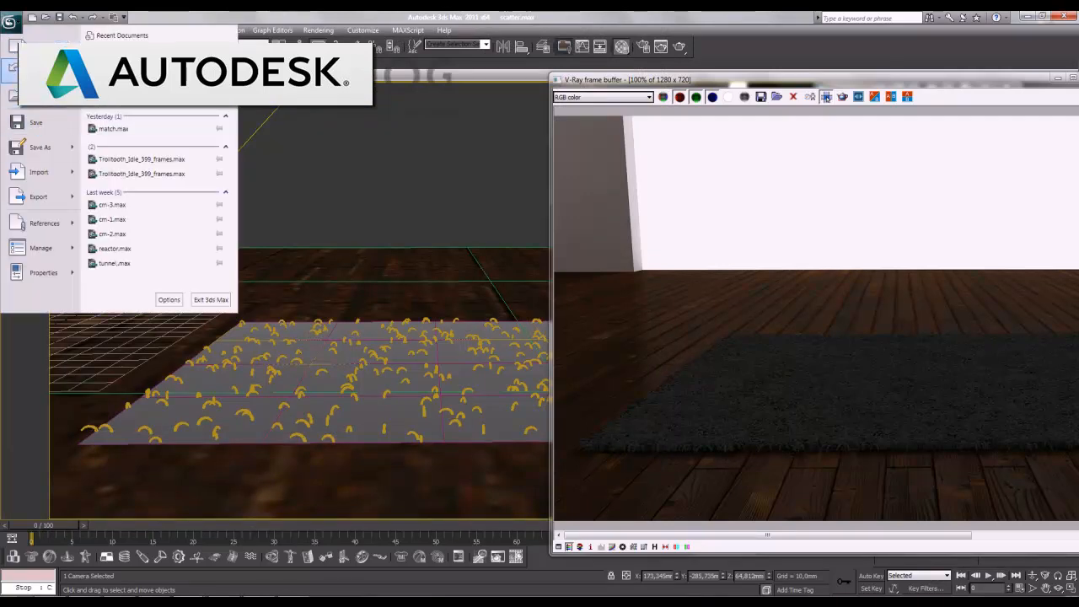
left_click(25, 69)
left_click(509, 327)
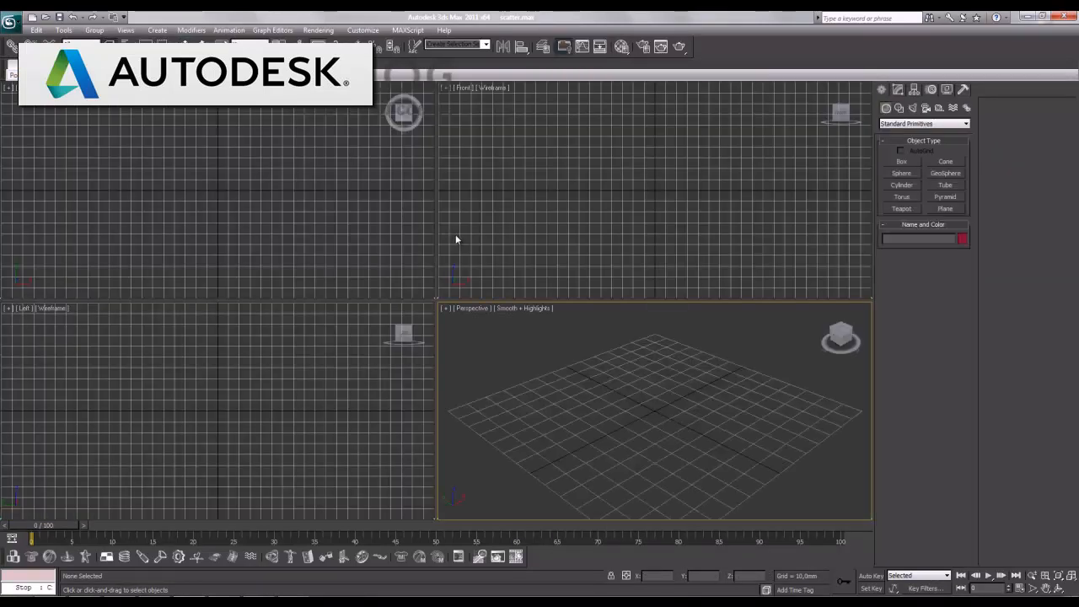
In the maximized Top view, create a thin wall box about 194 mm long, 5 mm wide and 106 mm high
left_click(308, 258)
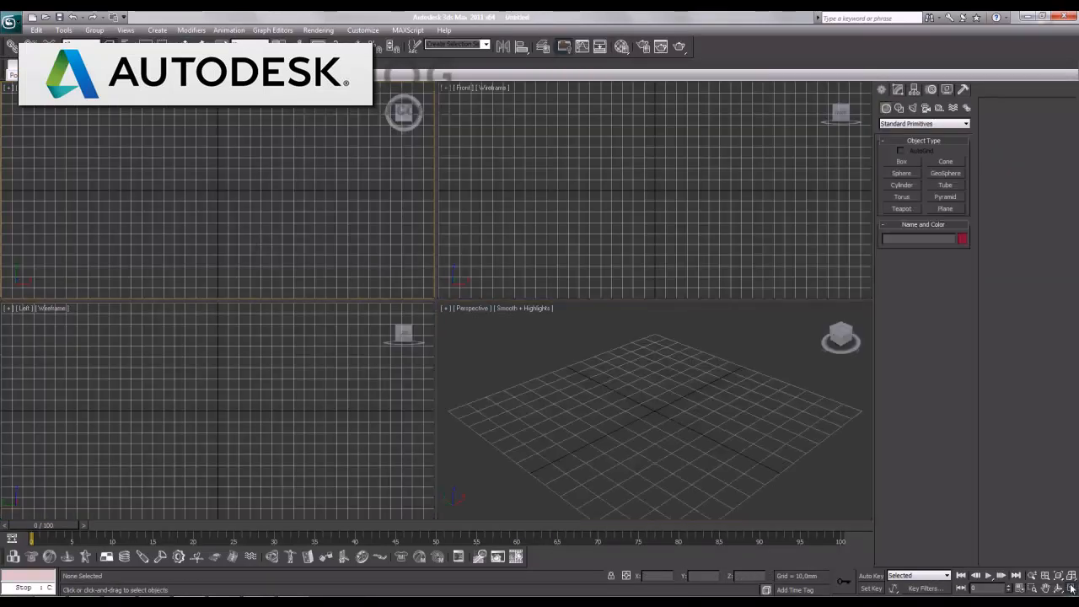
key("alt+w")
left_click(901, 161)
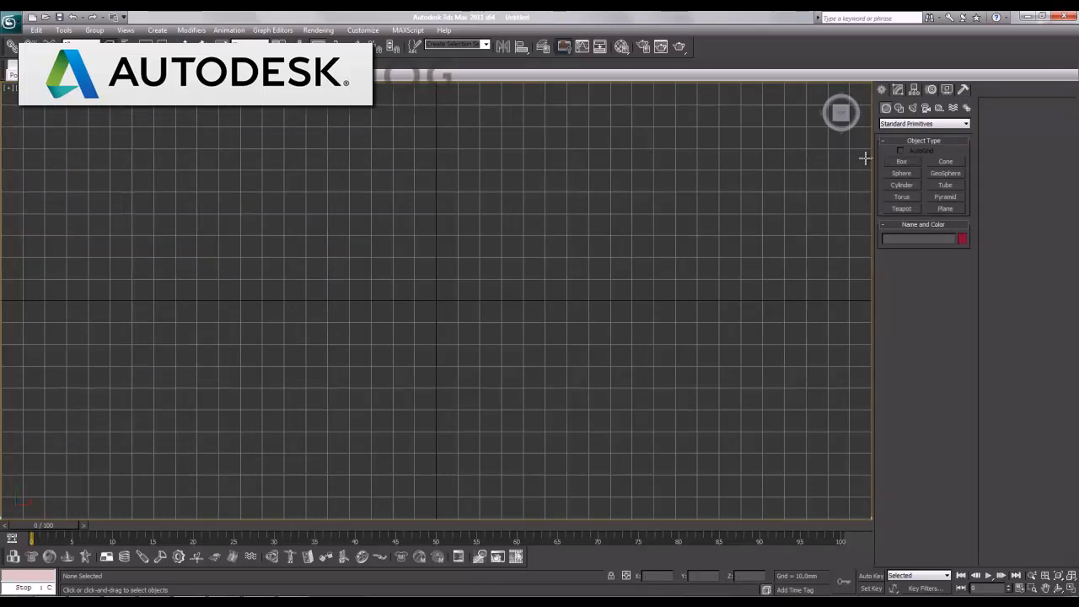
left_click_drag(195, 99, 204, 519)
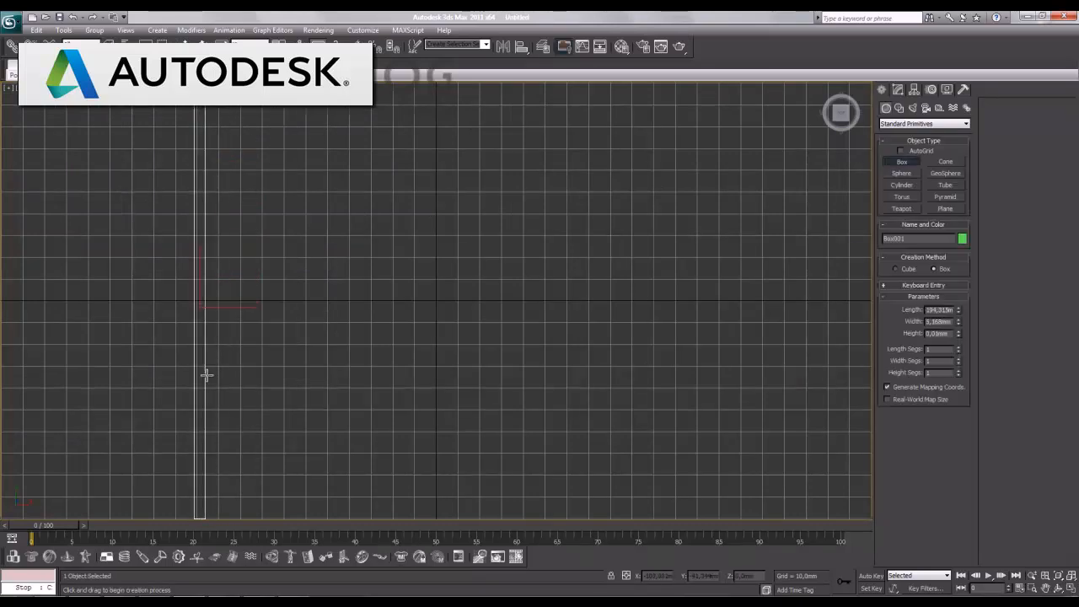
left_click(215, 289)
Clone the wall box along X as one independent copy to form the room's opposite side wall
key("w")
left_click_drag(230, 308, 777, 376, "shift")
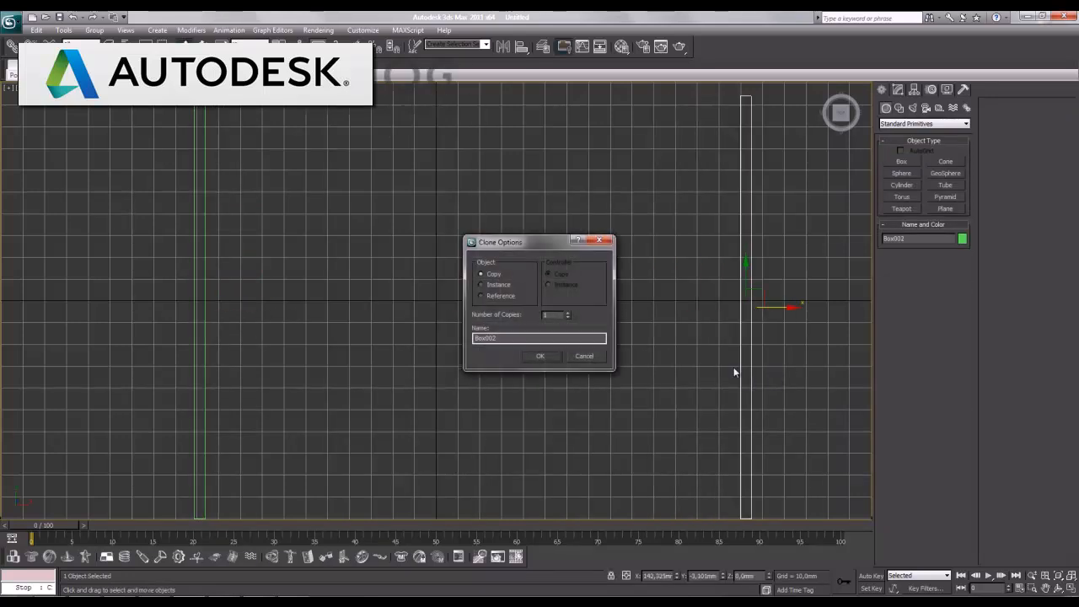
left_click(546, 361)
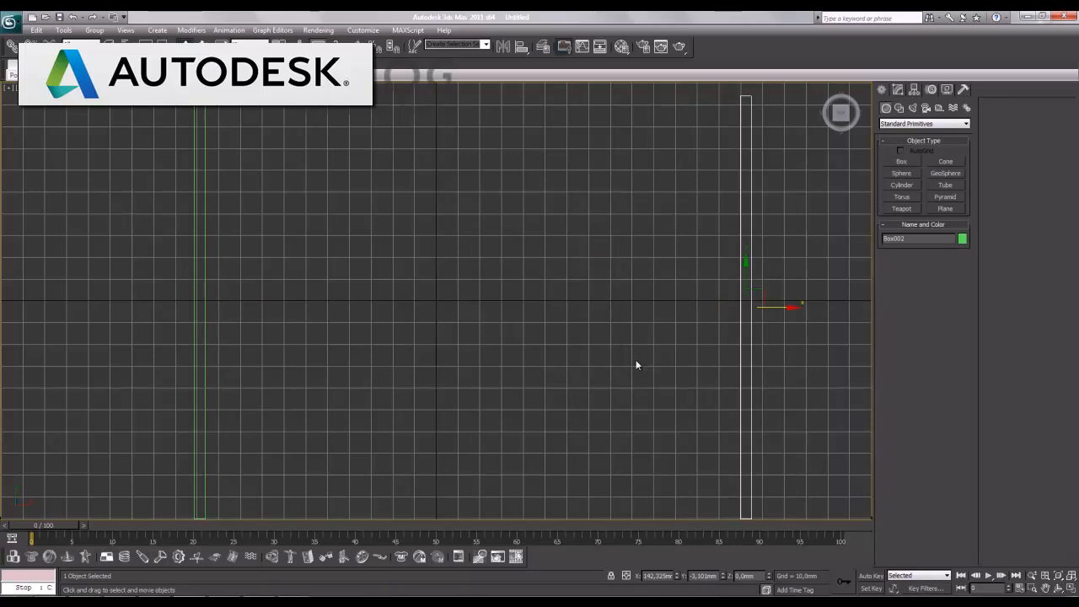
Hide the grid and clone the second side wall as a copy placed between the two walls
scroll(598, 363, "down", 4)
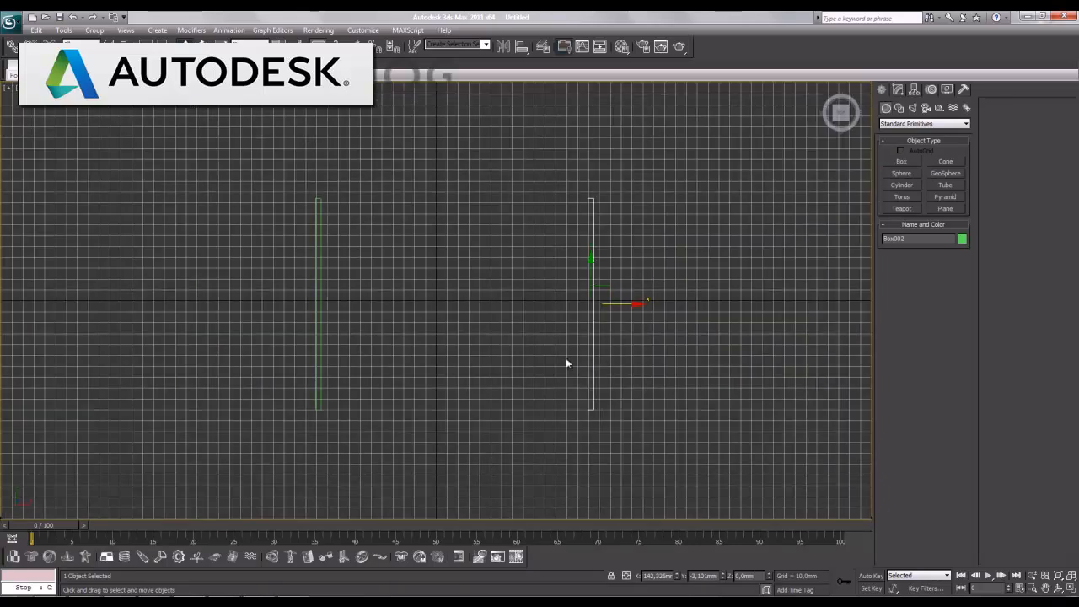
key("g")
middle_click_drag(536, 354, 535, 347)
left_click_drag(629, 296, 512, 303, "shift")
left_click(541, 356)
Check the angle snap settings, rotate the middle wall copy 90 degrees and place it across the side walls' lower ends
right_click(358, 42)
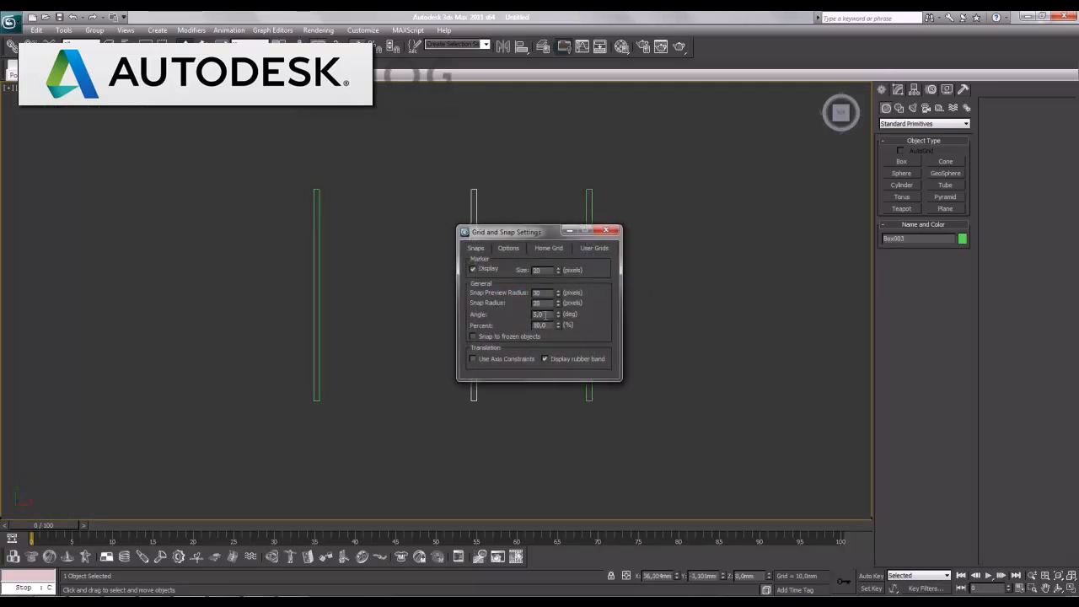
left_click(606, 230)
key("e")
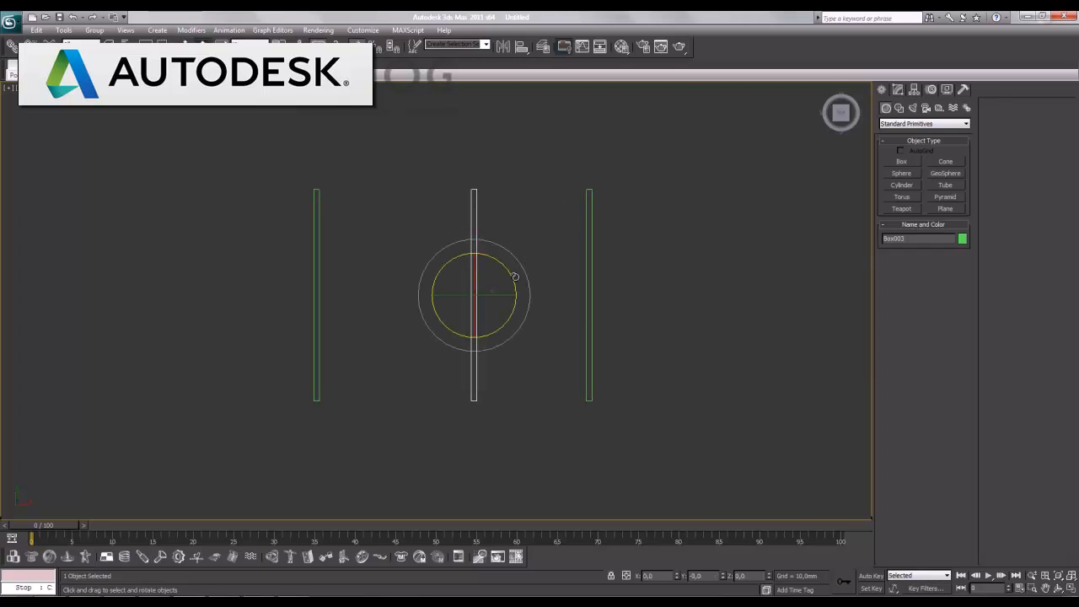
left_click_drag(525, 277, 468, 377)
key("w")
Lengthen the cross wall to about 297 mm and clone it as a copy at the opposite end of the room
left_click(898, 89)
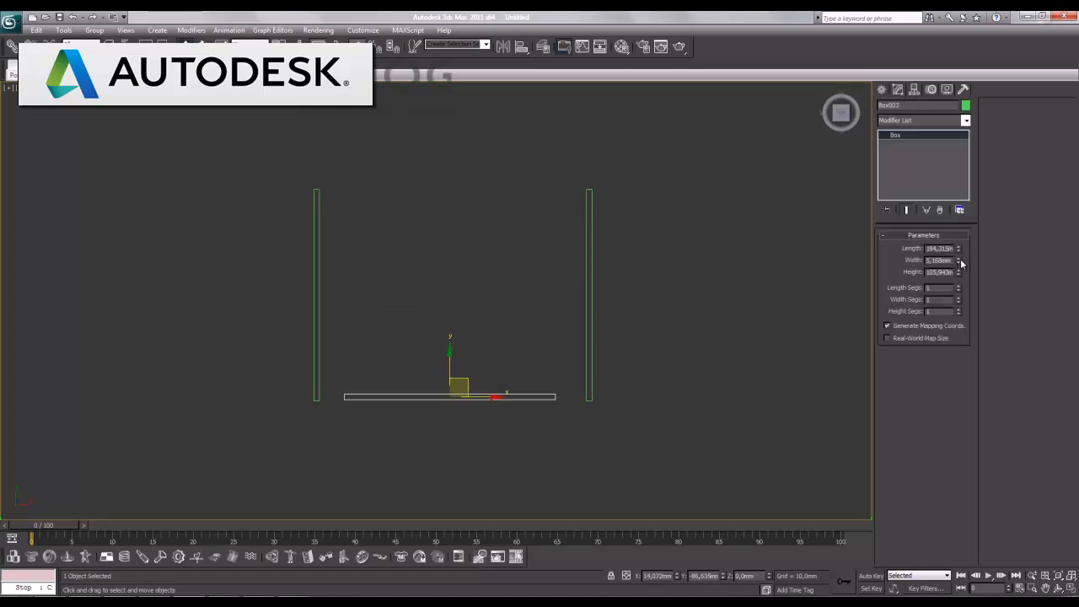
left_click_drag(960, 249, 959, 215)
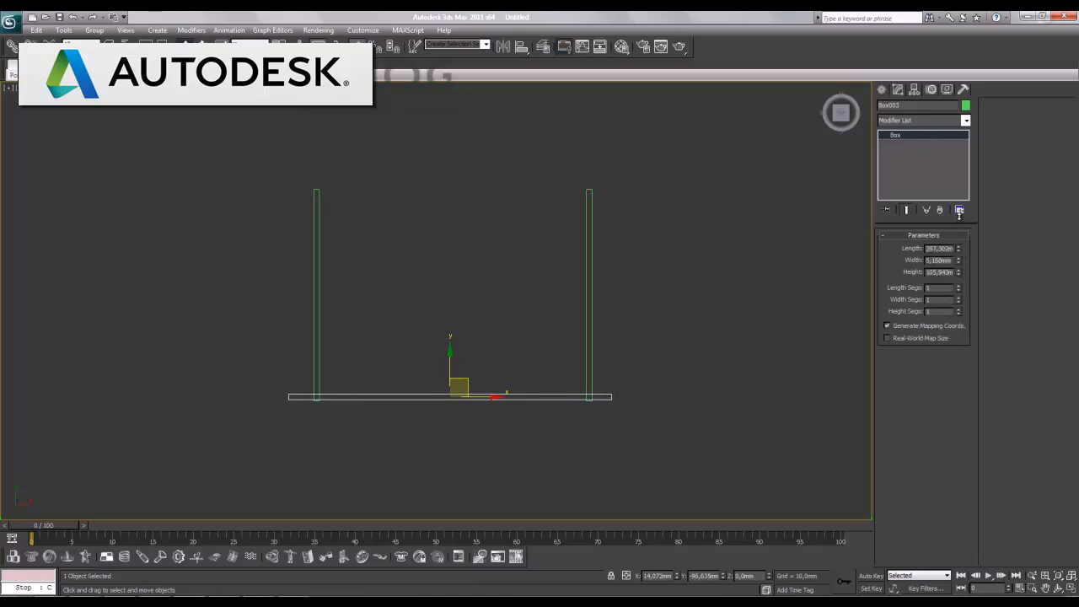
left_click_drag(453, 368, 473, 164, "shift")
left_click(551, 357)
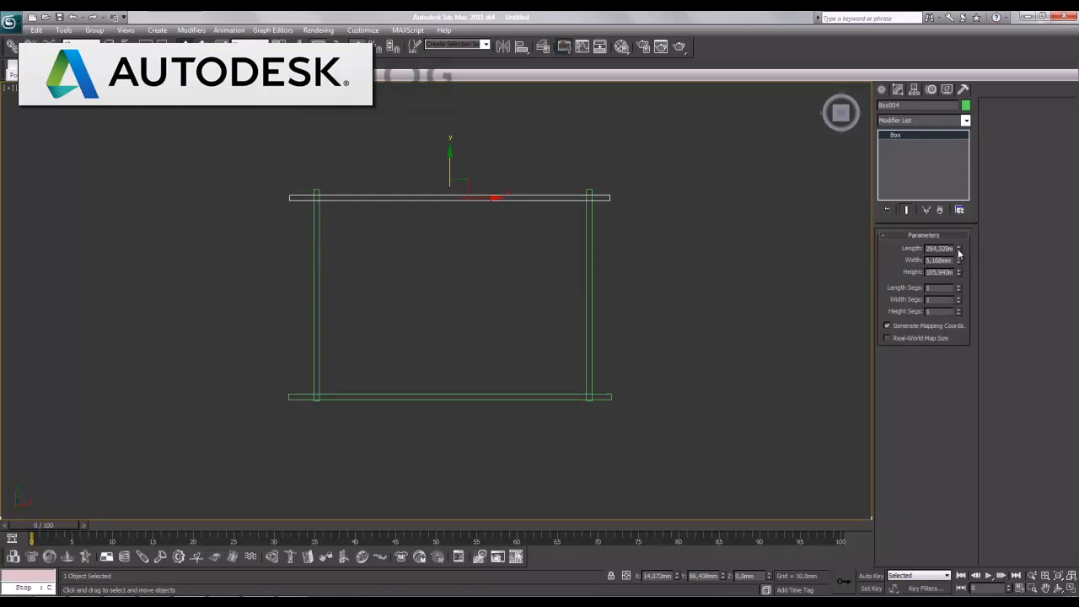
Shorten the upper cross wall to about 91 mm and place one copy at each side wall, leaving an opening between them
left_click_drag(959, 253, 958, 289)
mouse_move(466, 202)
left_mouse_down()
mouse_move(344, 209)
mouse_move(429, 202)
mouse_move(626, 237)
left_mouse_up()
left_click(541, 356)
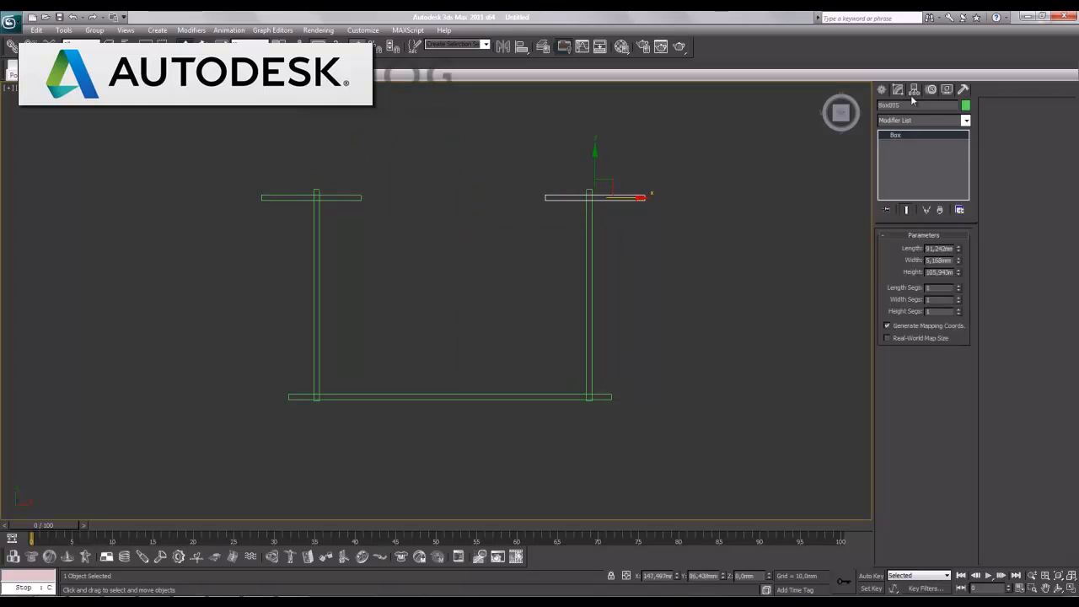
Create a floor plane that covers the whole area enclosed by the walls in the Top view
left_click(883, 89)
left_click(945, 208)
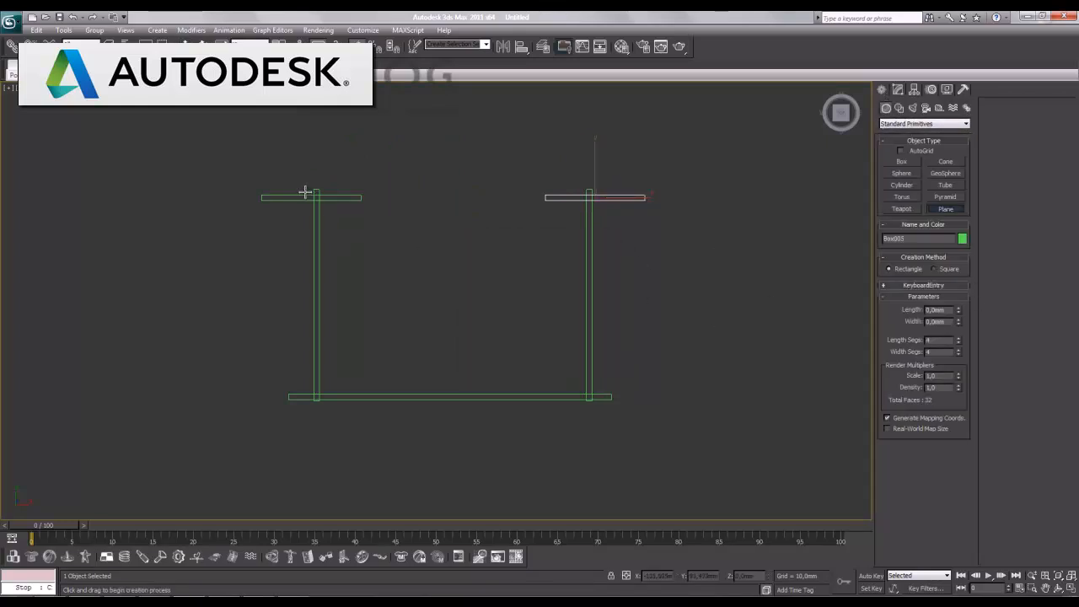
left_click_drag(306, 187, 598, 403)
right_click(597, 404)
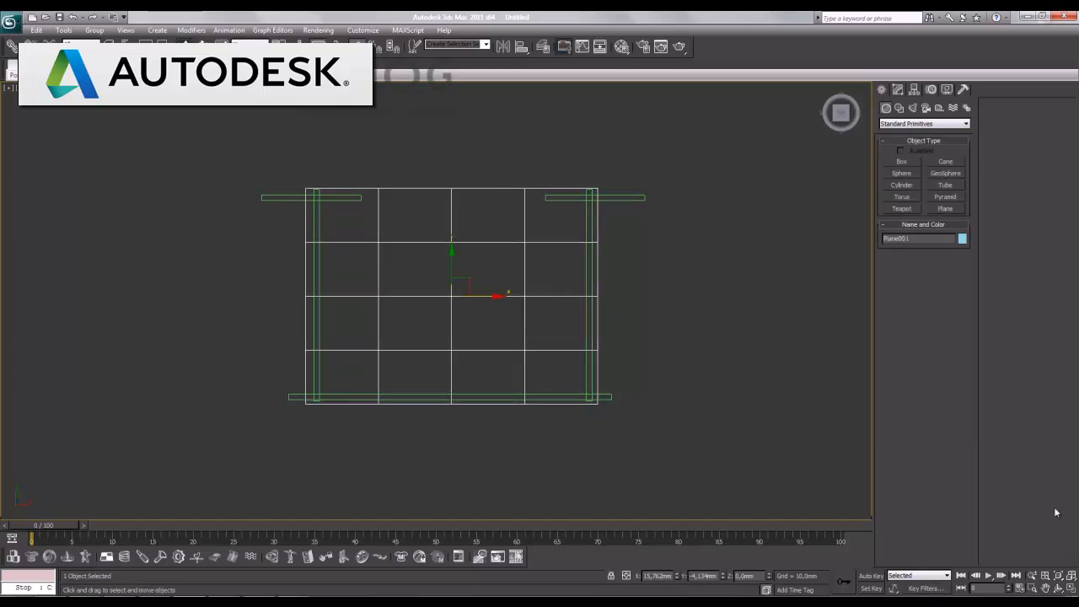
Create a second, slightly larger plane over the room as the ceiling and rotate it to face downward
left_click(948, 209)
left_click_drag(302, 187, 600, 407)
right_click(571, 357)
key("e")
left_click_drag(462, 299, 470, 297)
key("w")
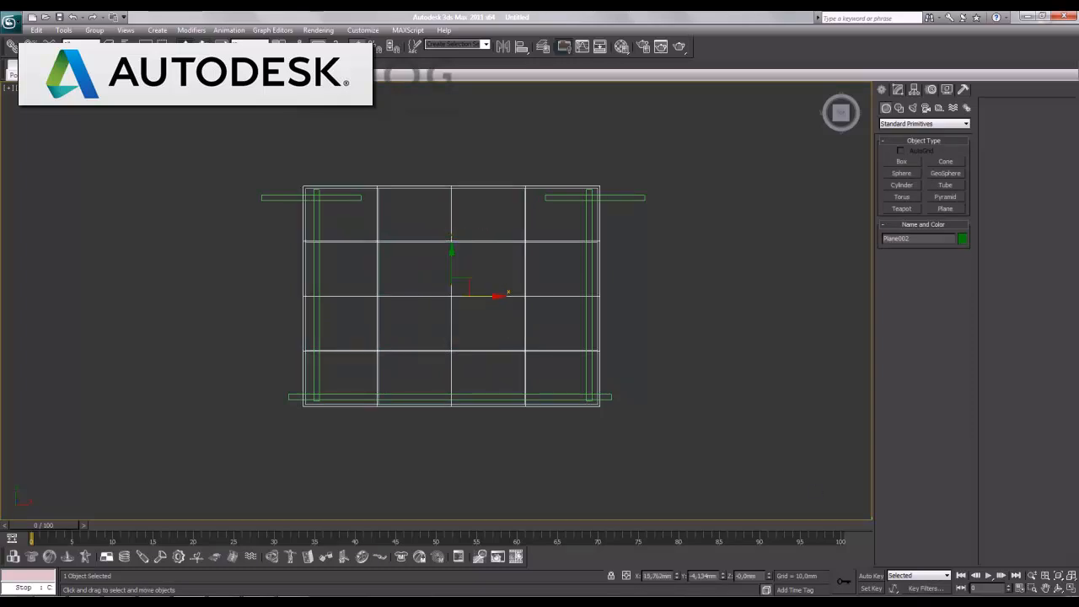
In the Front view, hide the grid and raise the ceiling plane about 103 mm to just below the wall tops
key("alt+w")
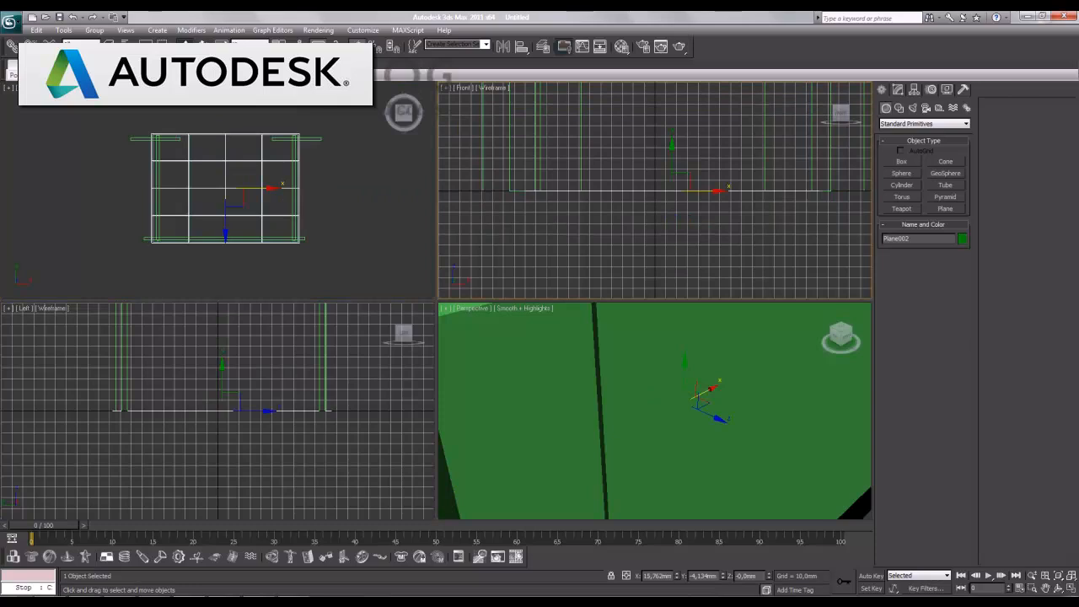
left_click(1071, 589)
scroll(527, 337, "down", 3)
key("g")
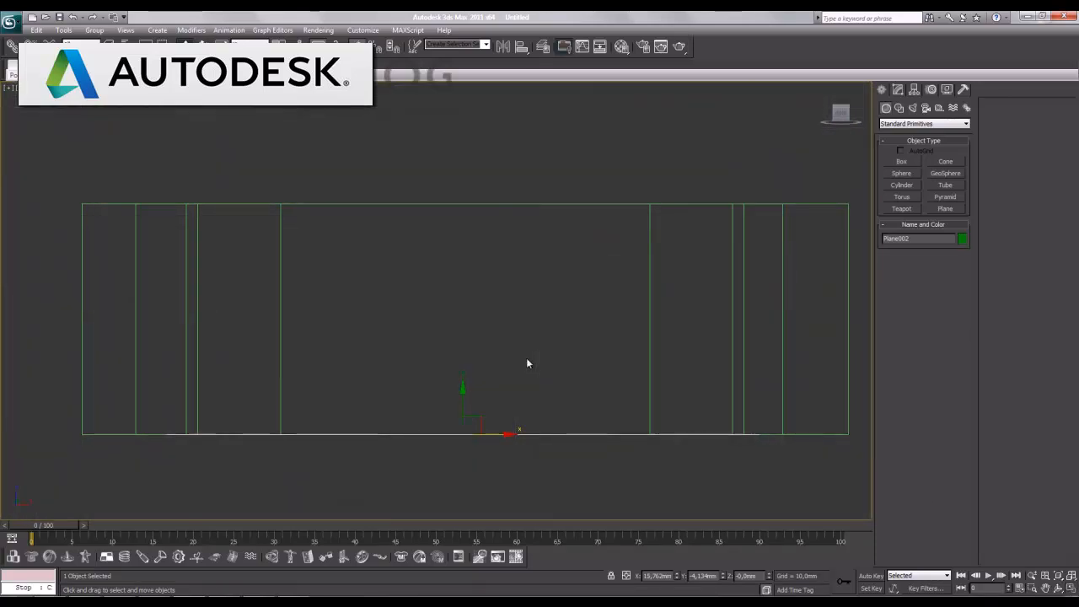
left_click_drag(463, 394, 465, 167)
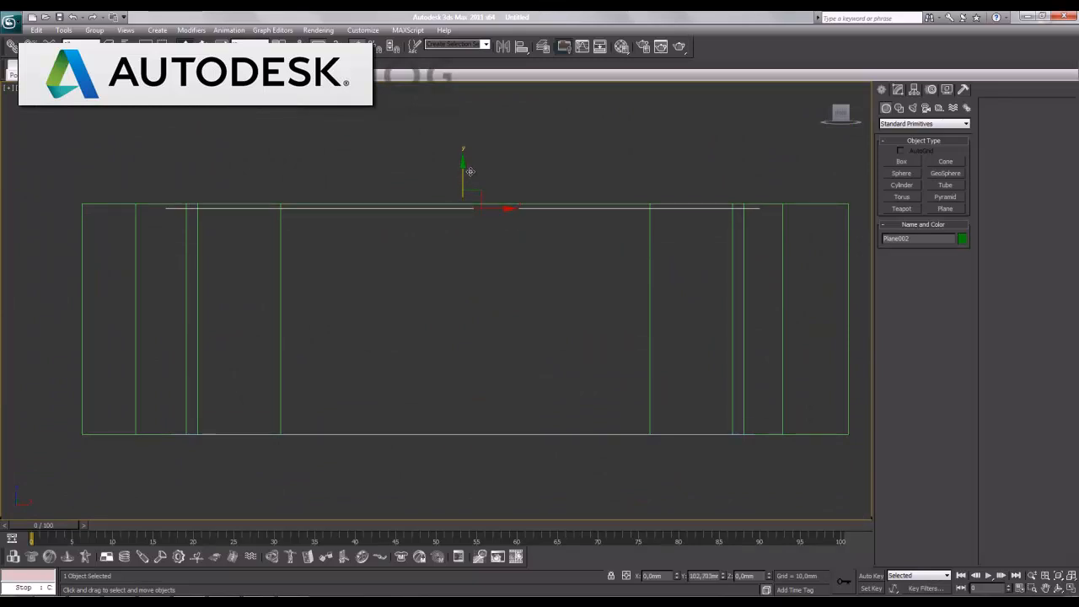
Examine the room's interior in the perspective view, looking across the floor toward the opening between the short walls
left_click(1070, 589)
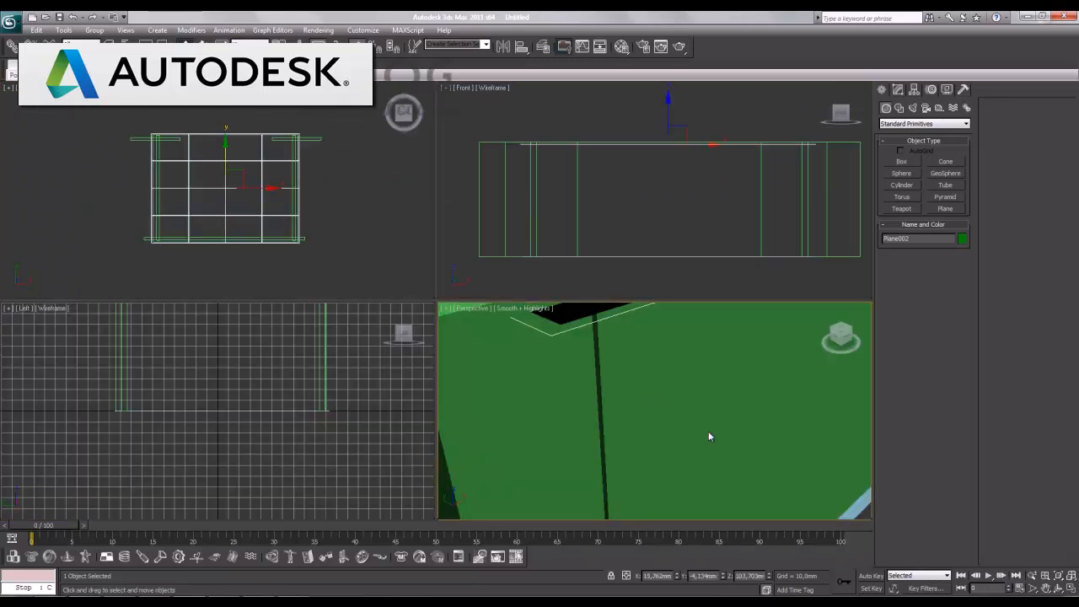
left_click(1070, 589)
left_click(1032, 576)
left_click_drag(414, 453, 380, 410)
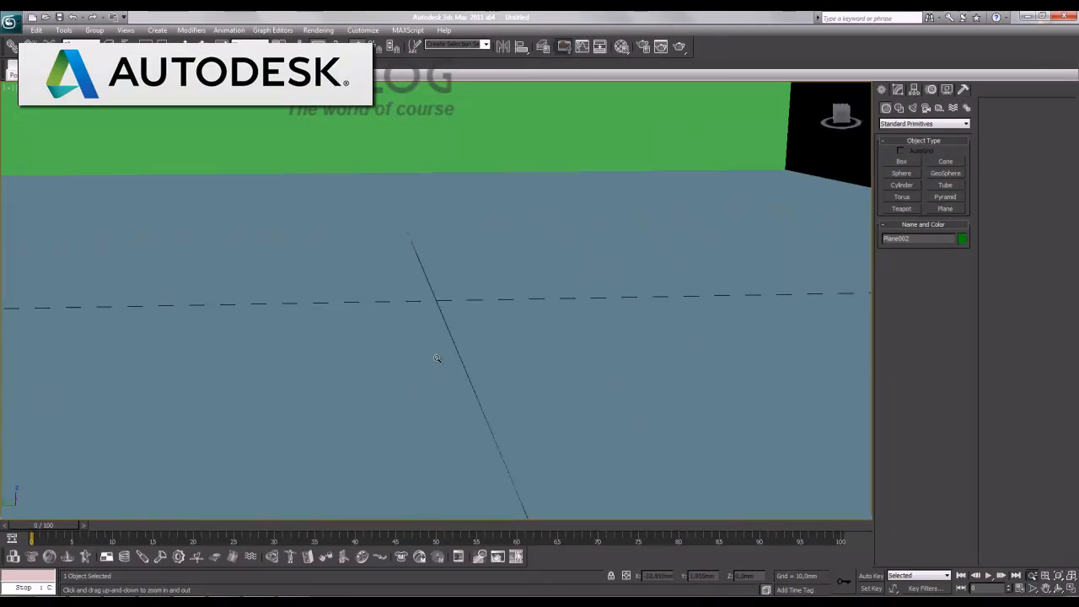
left_click_drag(537, 409, 425, 408)
mouse_move(516, 377)
left_mouse_down()
mouse_move(518, 391)
mouse_move(511, 370)
left_mouse_up()
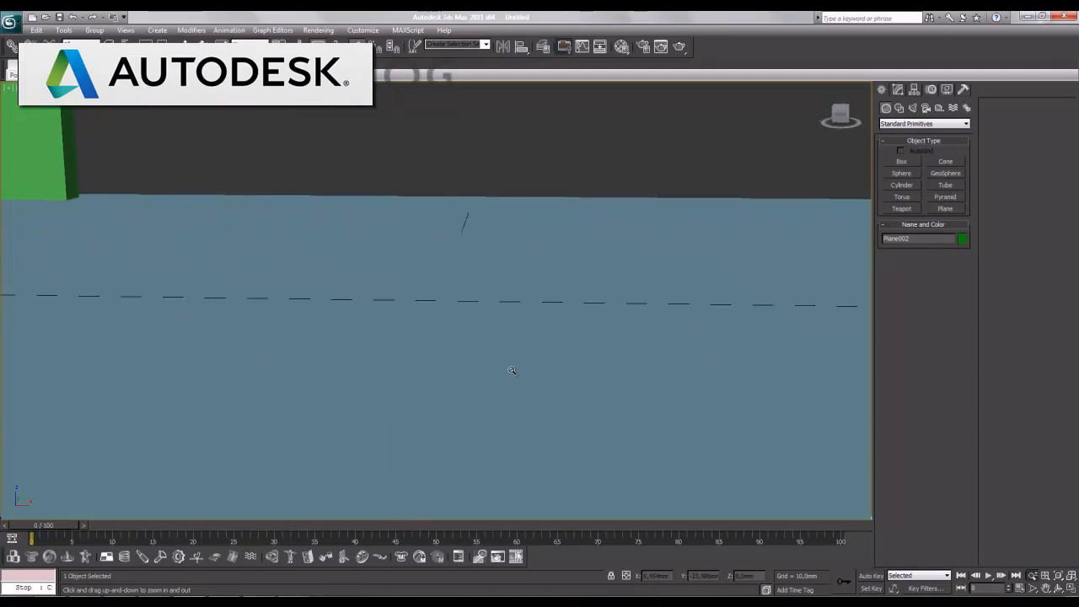
middle_click_drag(507, 419, 282, 434, "alt")
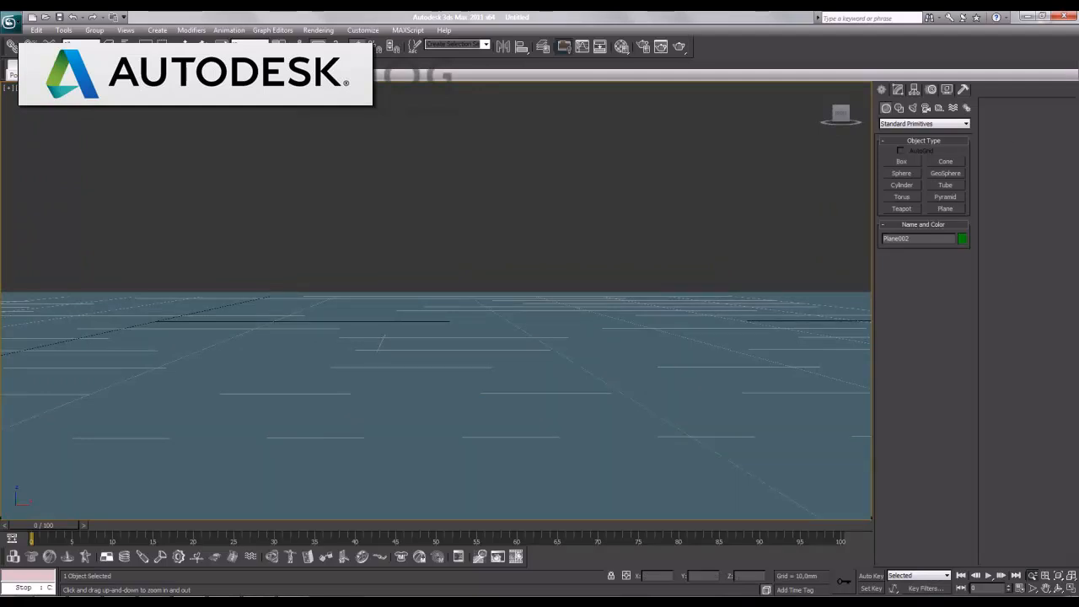
left_click(1071, 589)
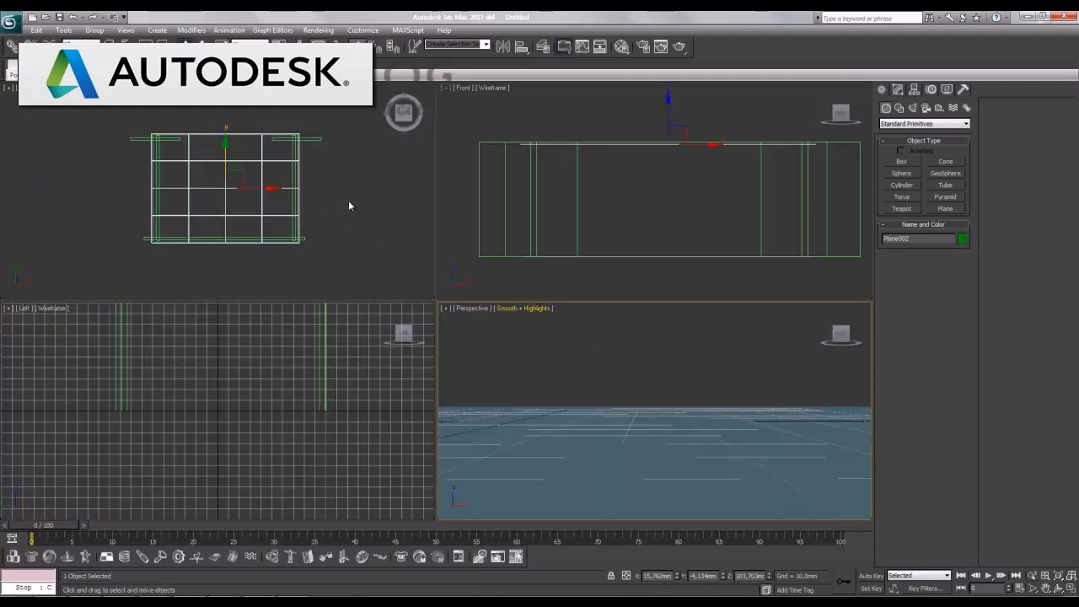
In the maximized Top view, create a small, roughly square plane on the floor near the middle of the room
left_click(339, 251)
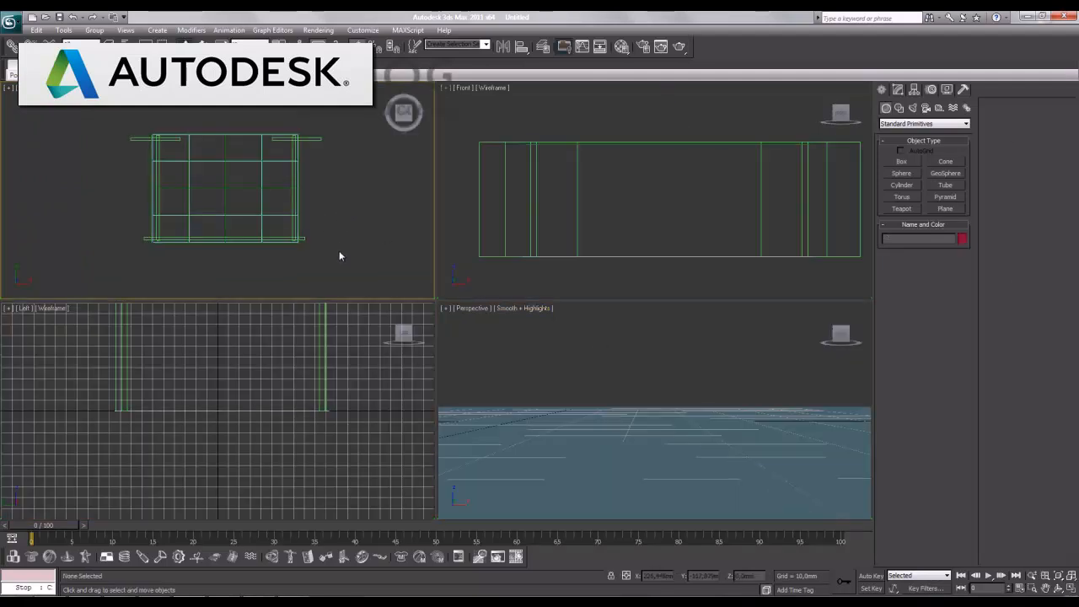
left_click(1071, 588)
left_click(945, 209)
left_click_drag(409, 228, 502, 316)
right_click(502, 316)
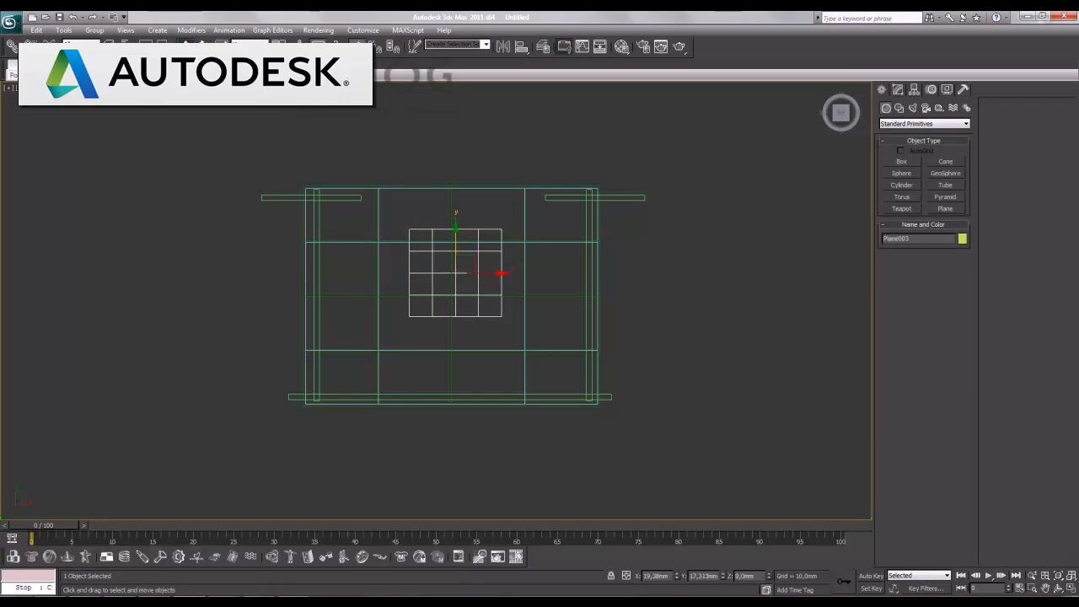
In the maximized perspective view, raise the rug plane about 0.13 mm so it sits just above the floor
left_click(1068, 590)
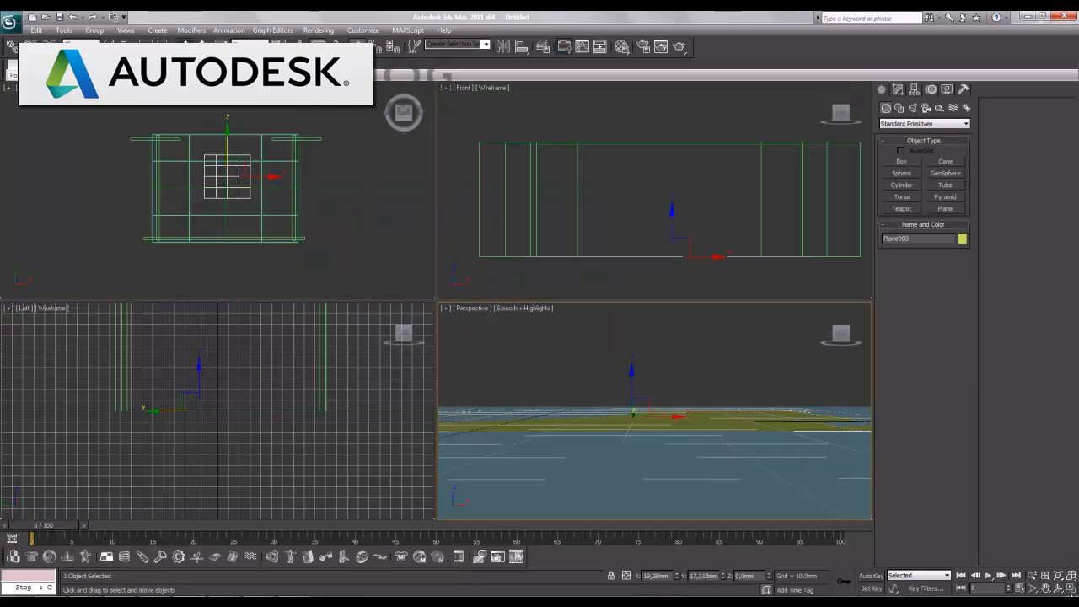
left_click(1072, 590)
middle_click_drag(456, 322, 473, 339, "alt")
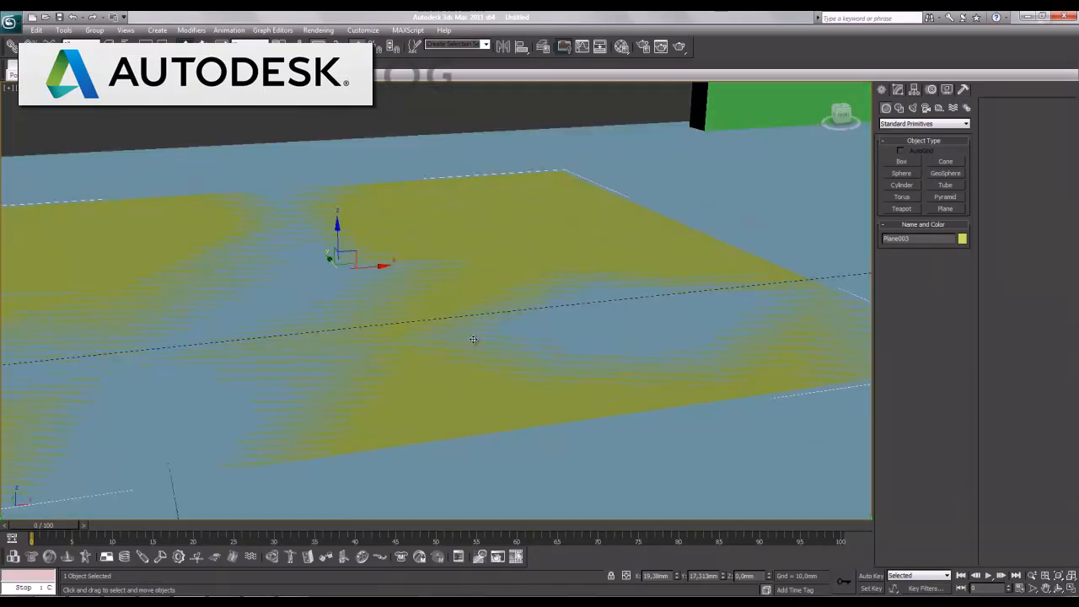
middle_click_drag(395, 282, 442, 279)
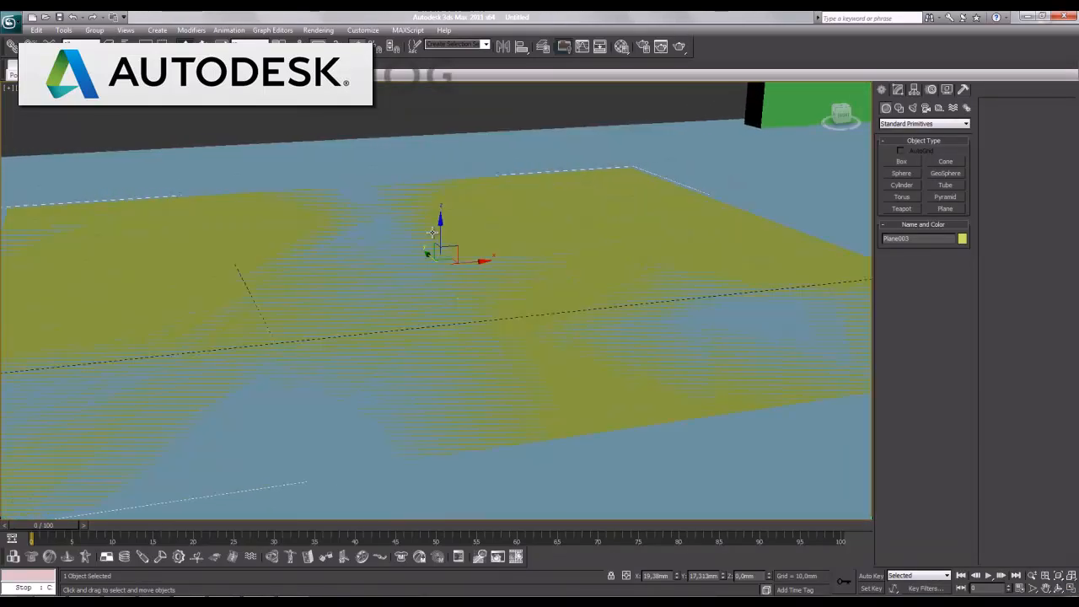
key("g")
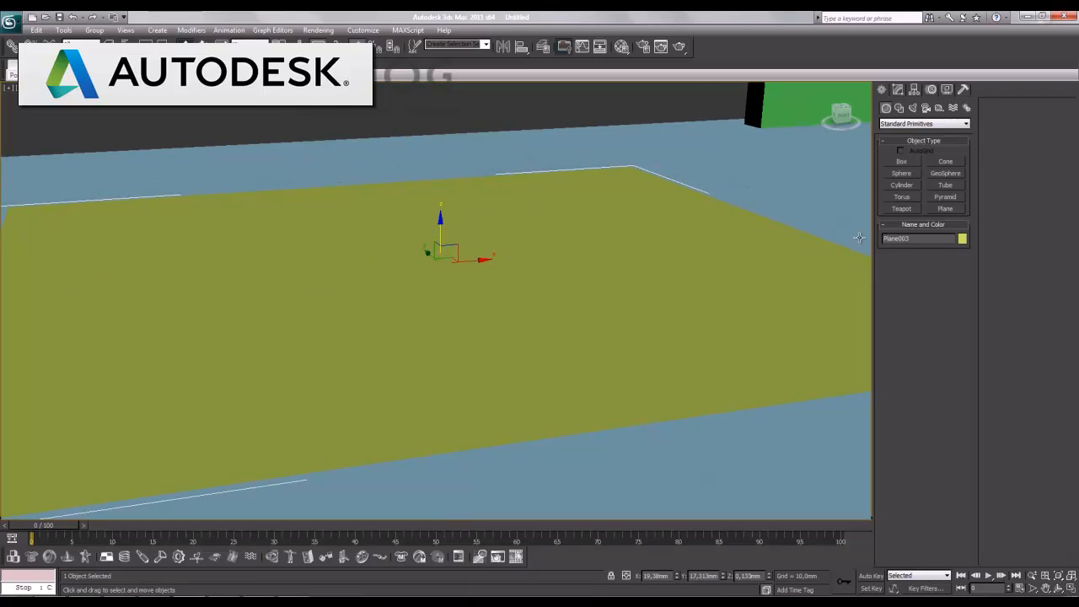
Create a small cylinder about 0.99 mm high on the floor beside the rug and reduce its radius to 0.093 mm
left_click(902, 185)
left_click(665, 458)
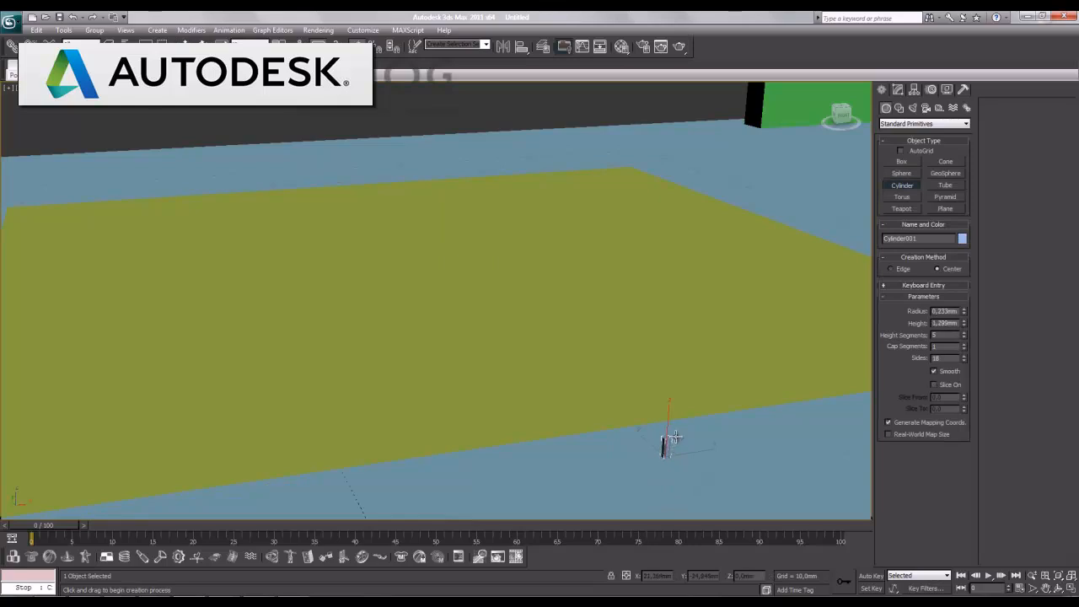
left_click(676, 436)
right_click(653, 470)
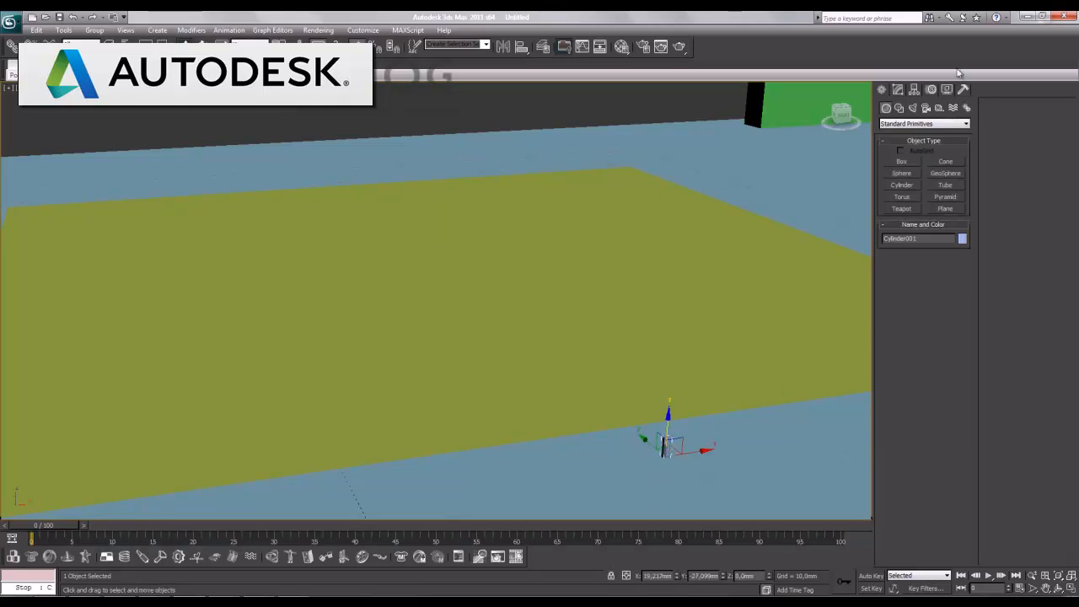
left_click(896, 91)
left_click_drag(964, 253, 964, 260)
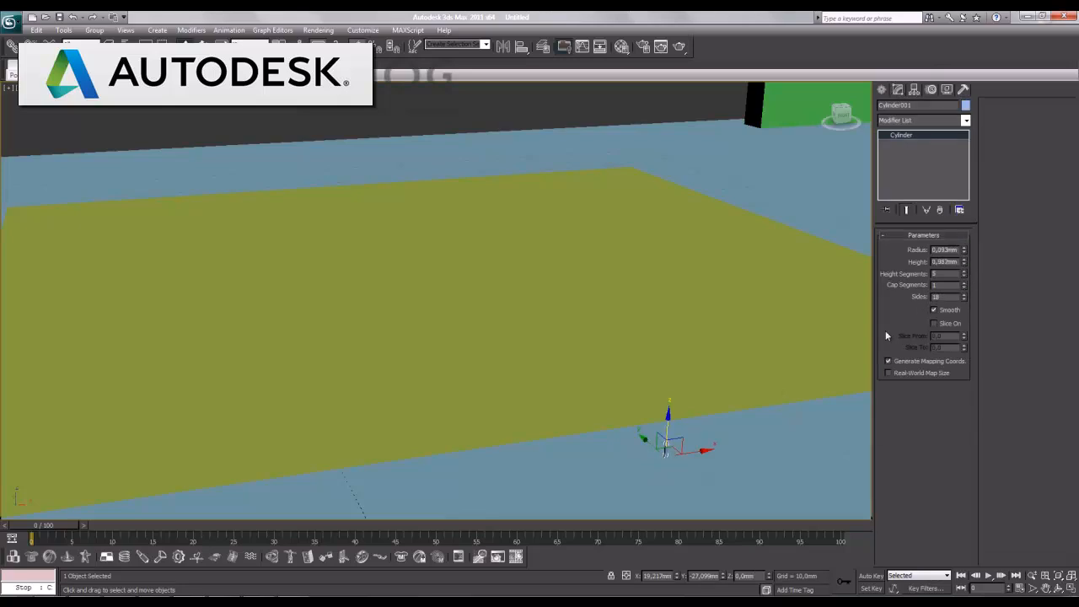
Apply a Taper modifier to the cylinder with an amount of -0.61 so it narrows toward the top
key("z")
left_click(1032, 575)
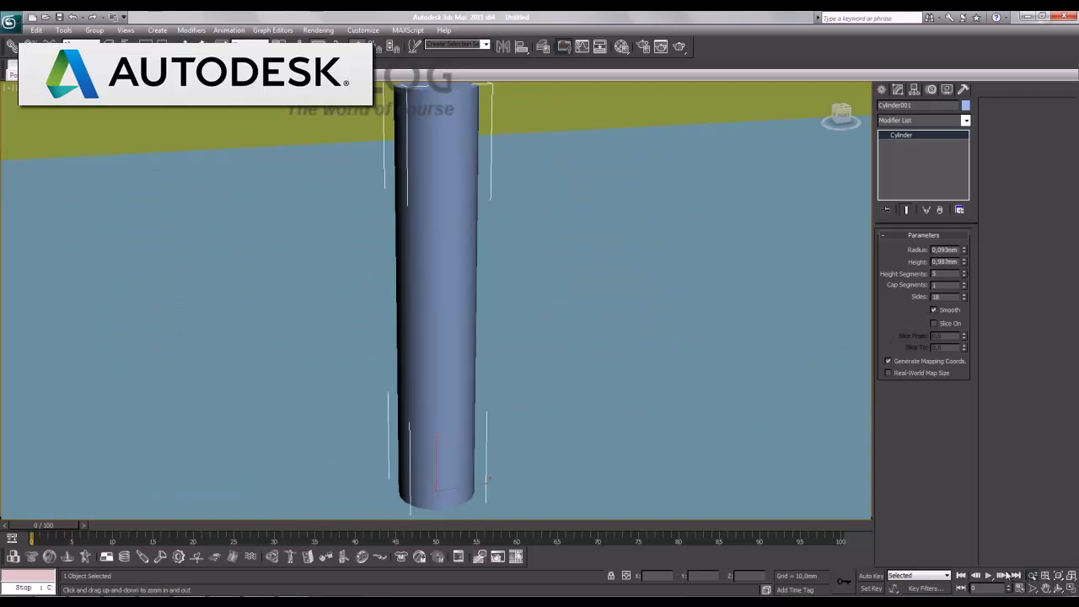
left_click_drag(598, 301, 615, 418)
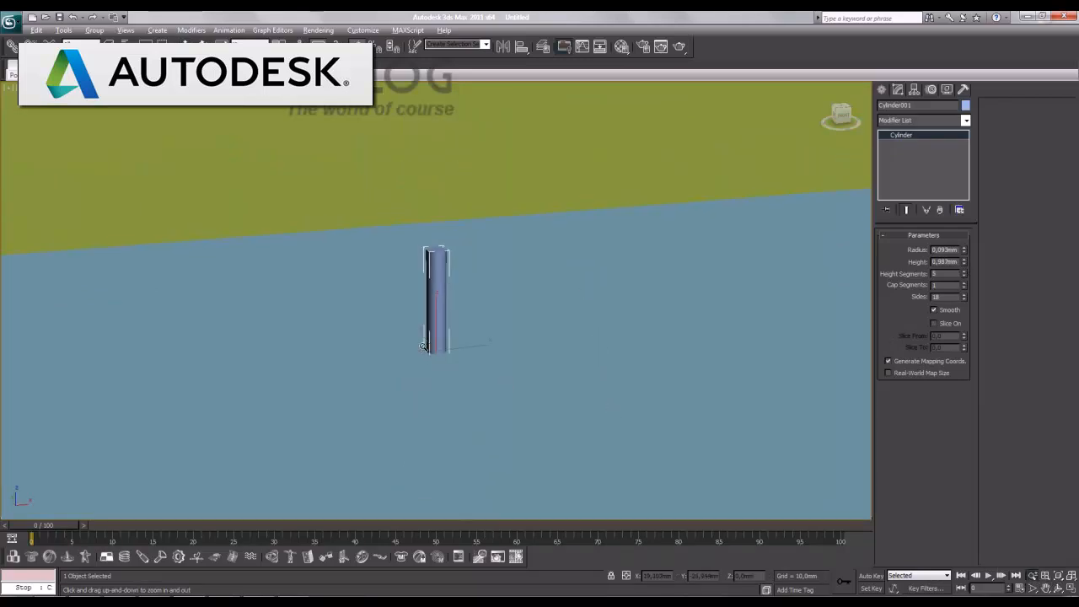
middle_click_drag(421, 348, 462, 343, "alt")
right_click(462, 343)
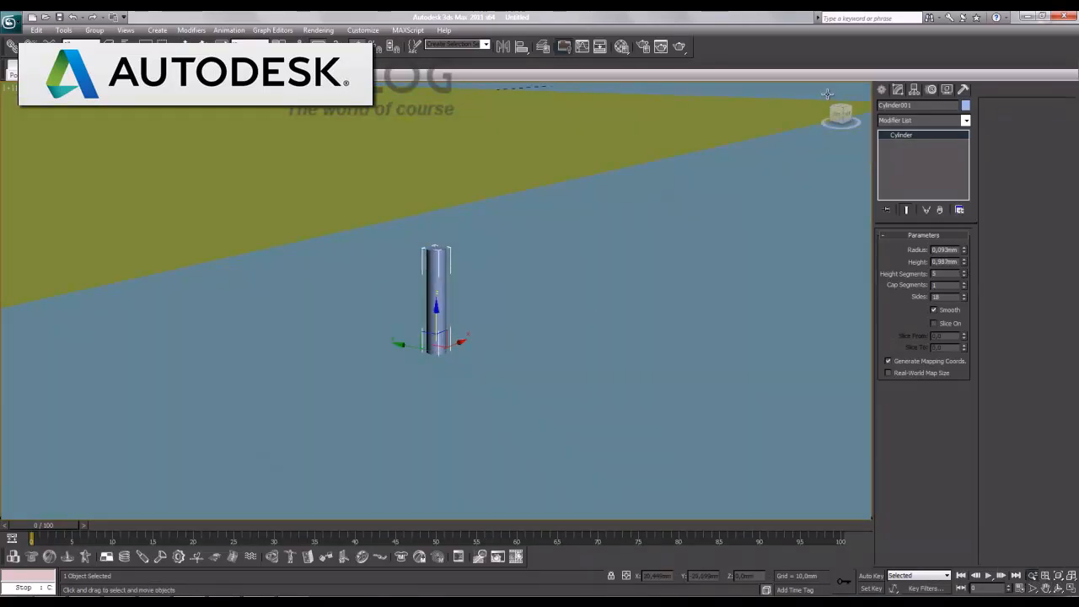
left_click(966, 120)
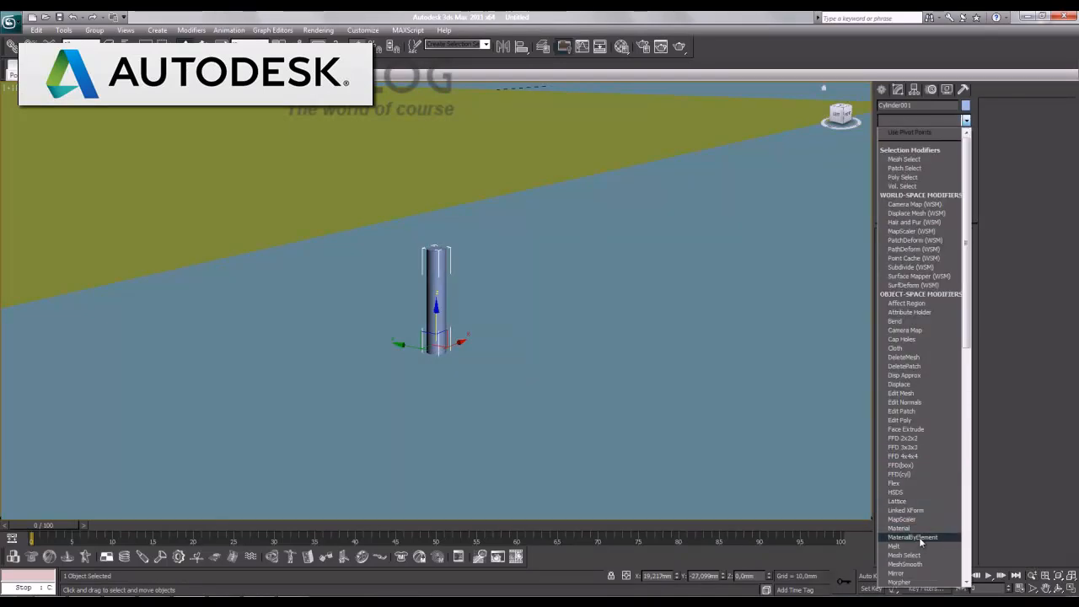
key("t")
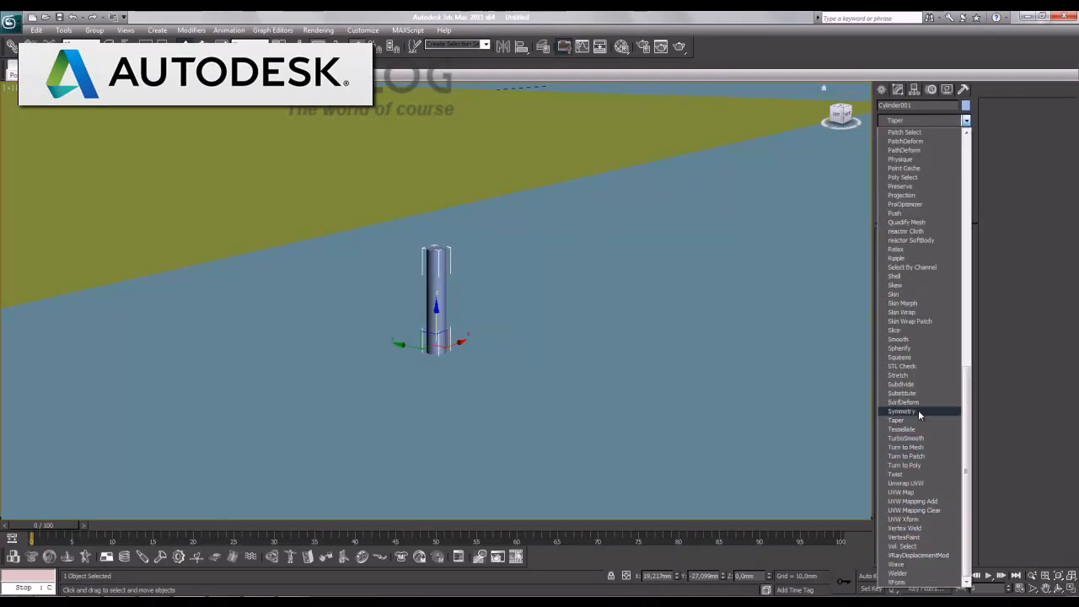
left_click(896, 419)
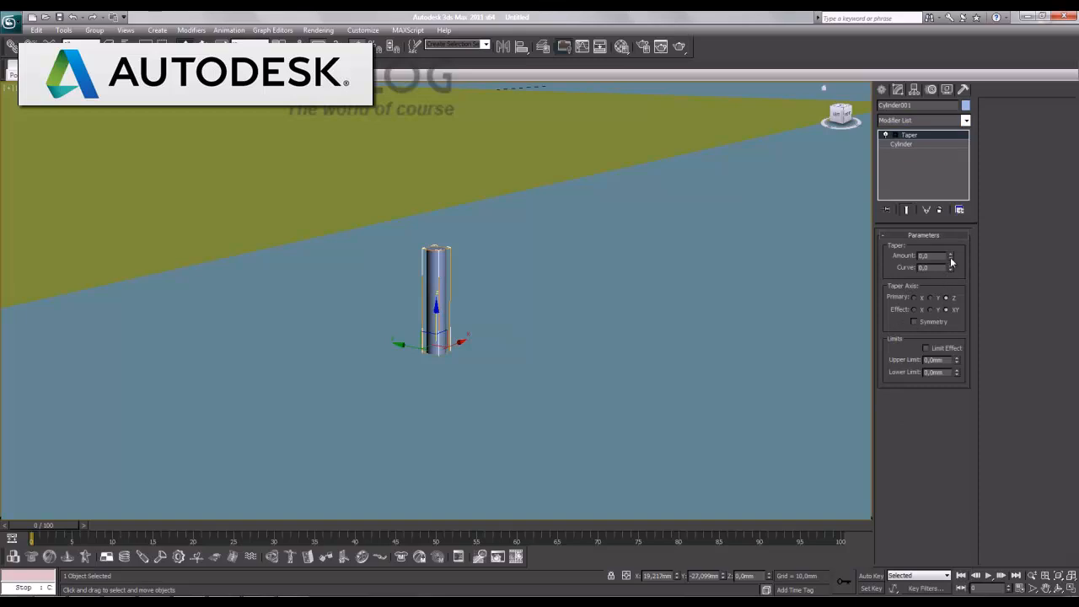
left_click_drag(952, 258, 956, 298)
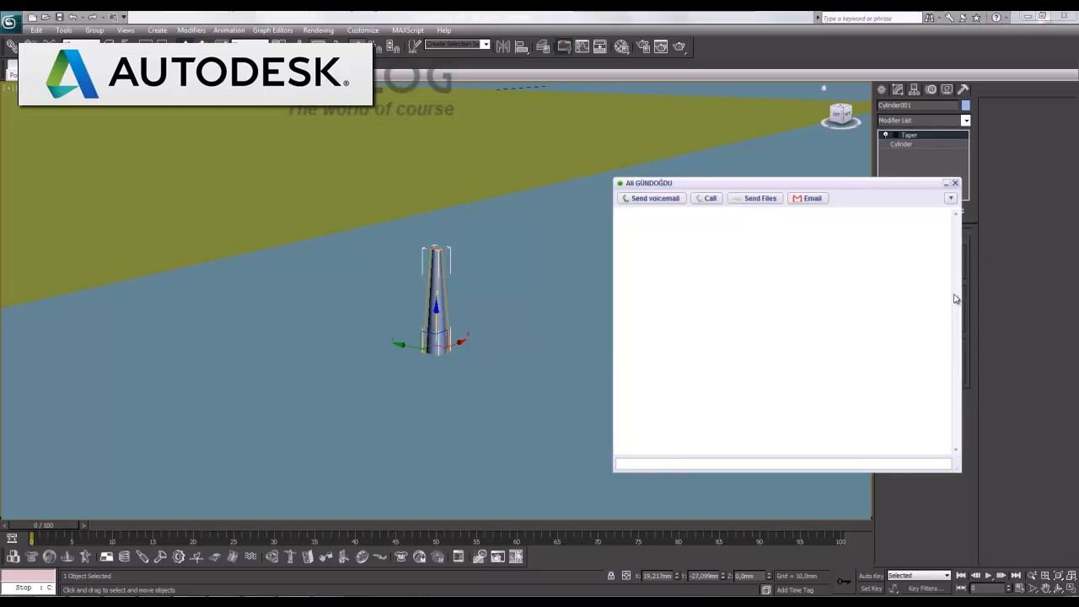
left_click(721, 15)
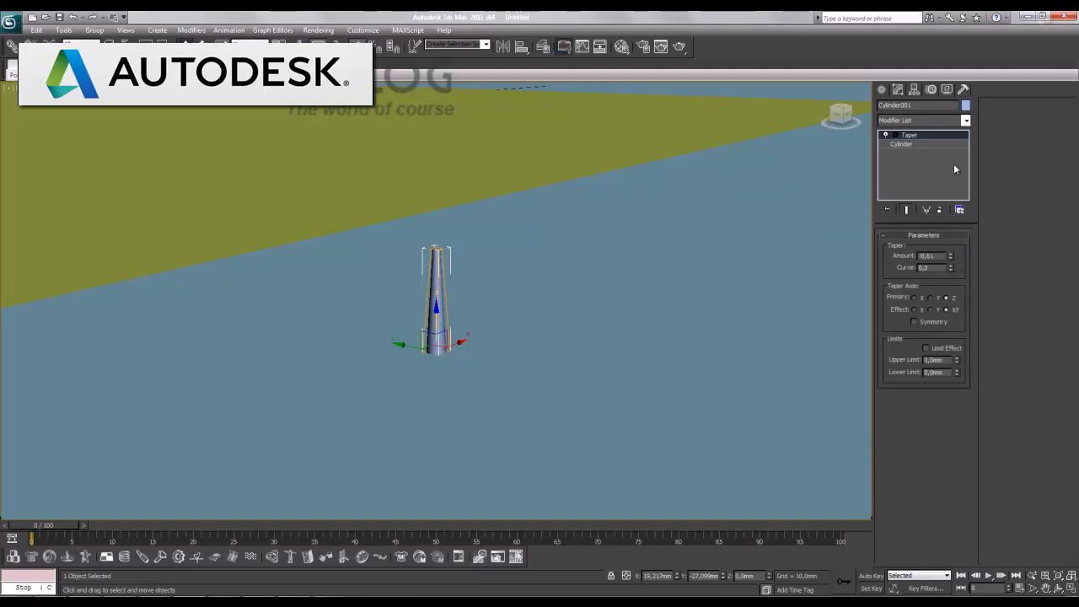
Add a Bend modifier to the tapered cylinder with an angle of 149 degrees about the Z axis
left_click(967, 121)
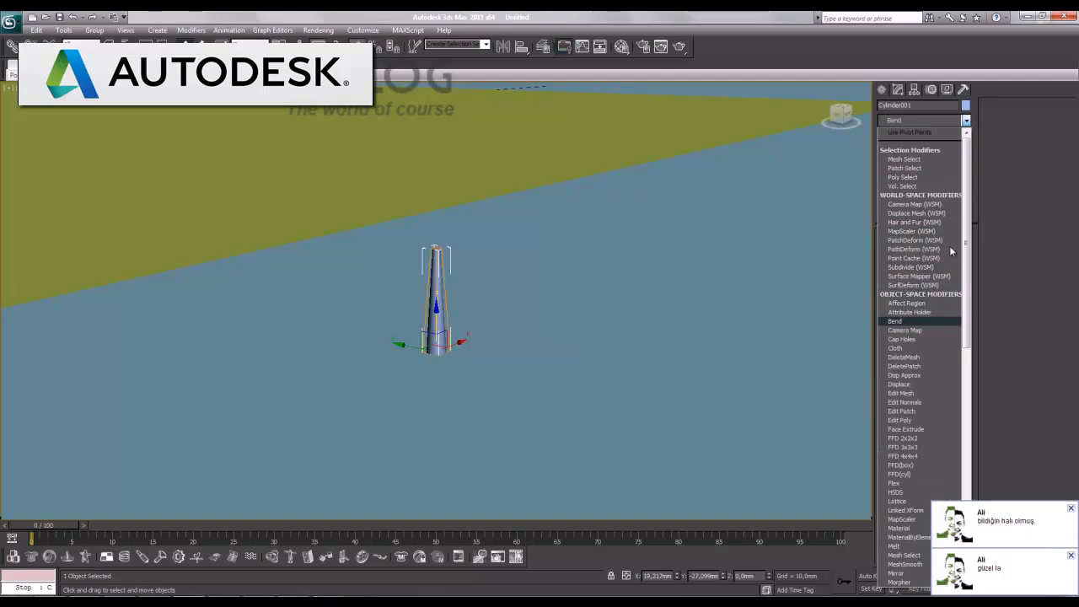
left_click(902, 322)
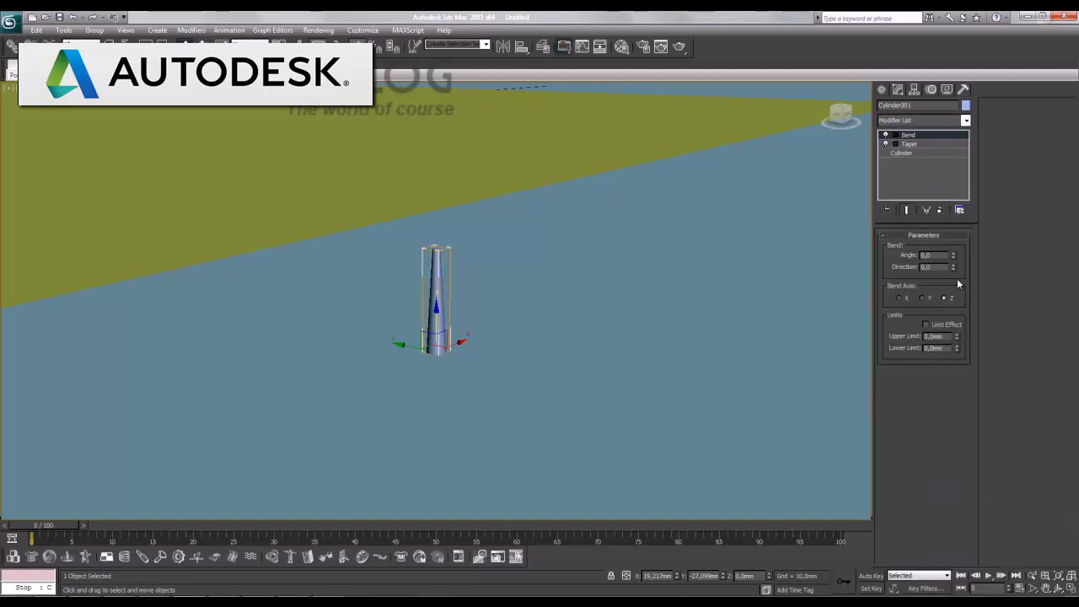
left_click_drag(956, 255, 1006, 84)
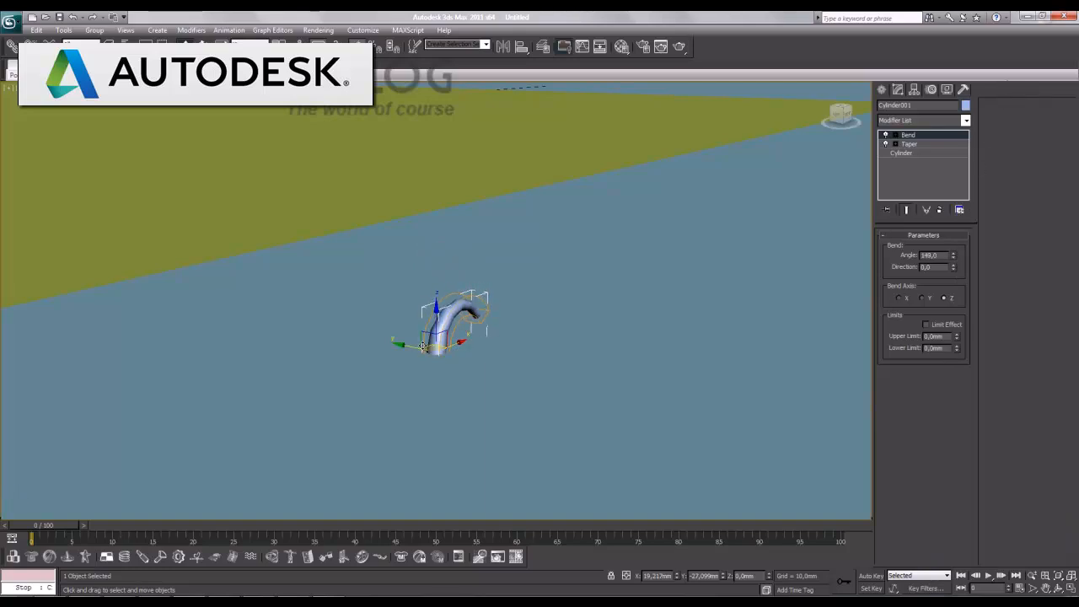
Clone the bent fibre as an independent copy beside the original and collapse the copy's whole modifier stack to a mesh
left_click_drag(411, 348, 368, 341, "shift")
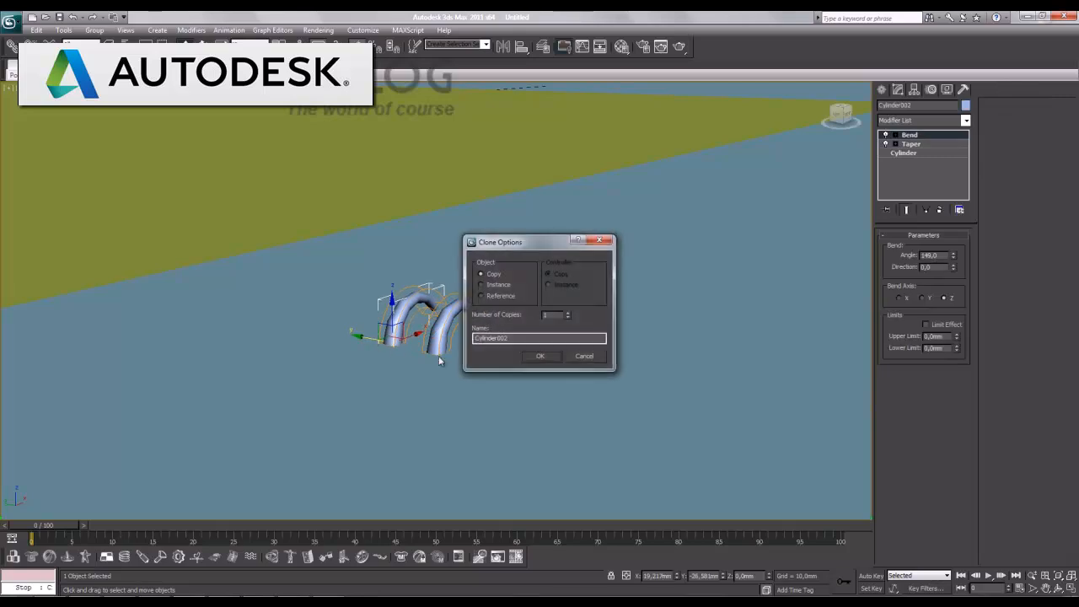
left_click(540, 357)
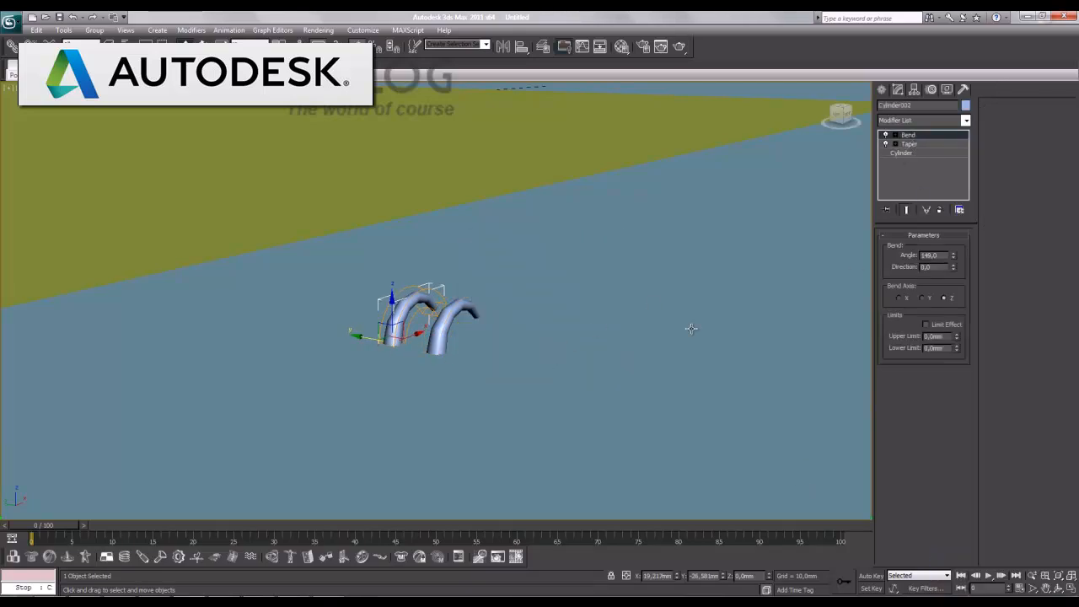
right_click(928, 135)
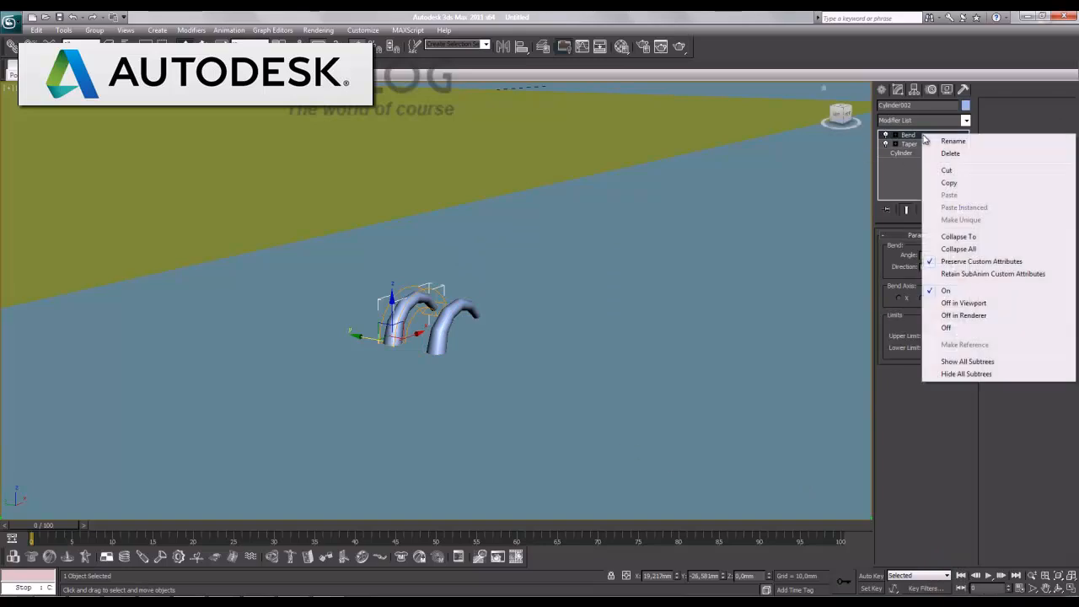
left_click(969, 251)
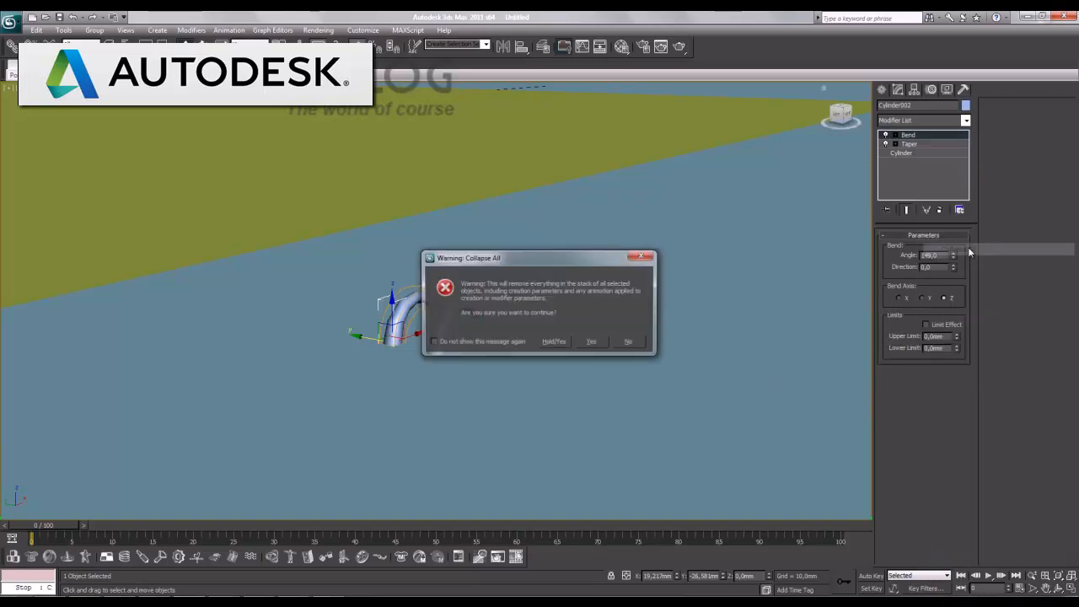
left_click(592, 341)
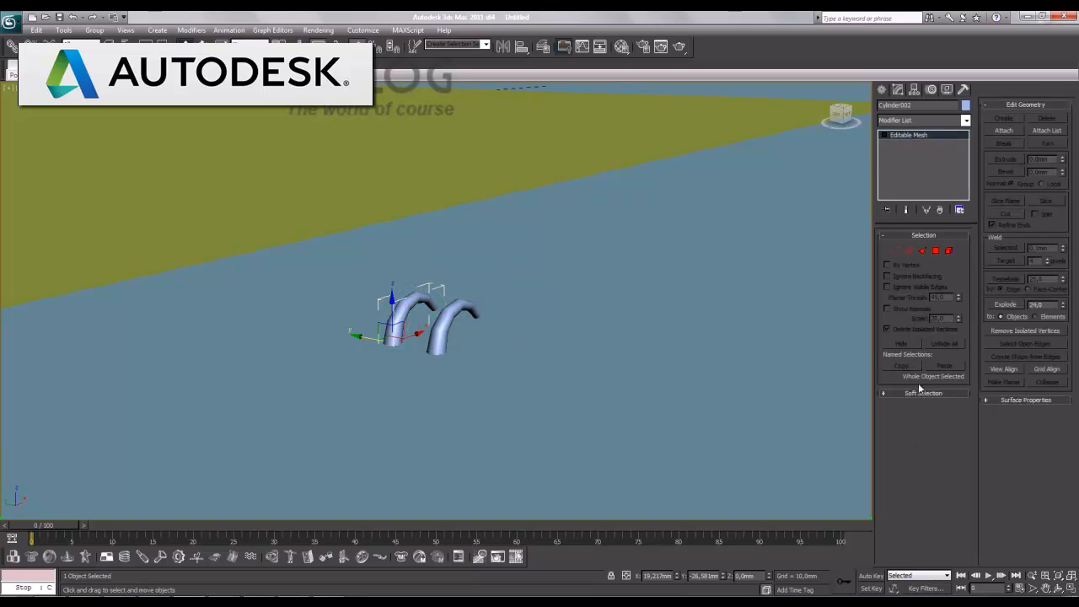
Make the collapsed fibre a Scatter compound object with the rug plane as its instanced distribution object
left_click(882, 89)
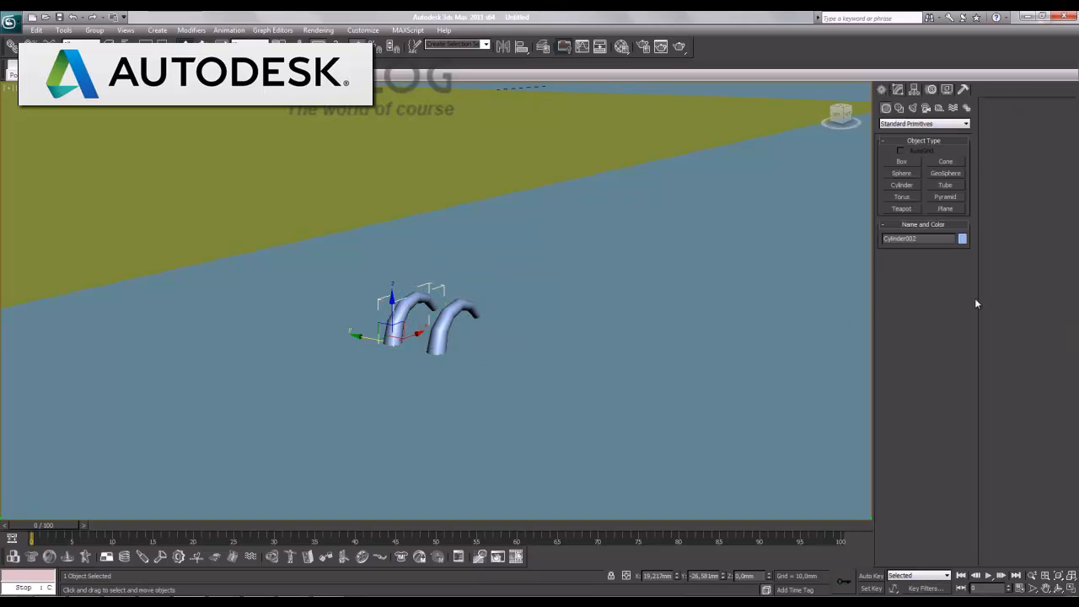
left_click(906, 125)
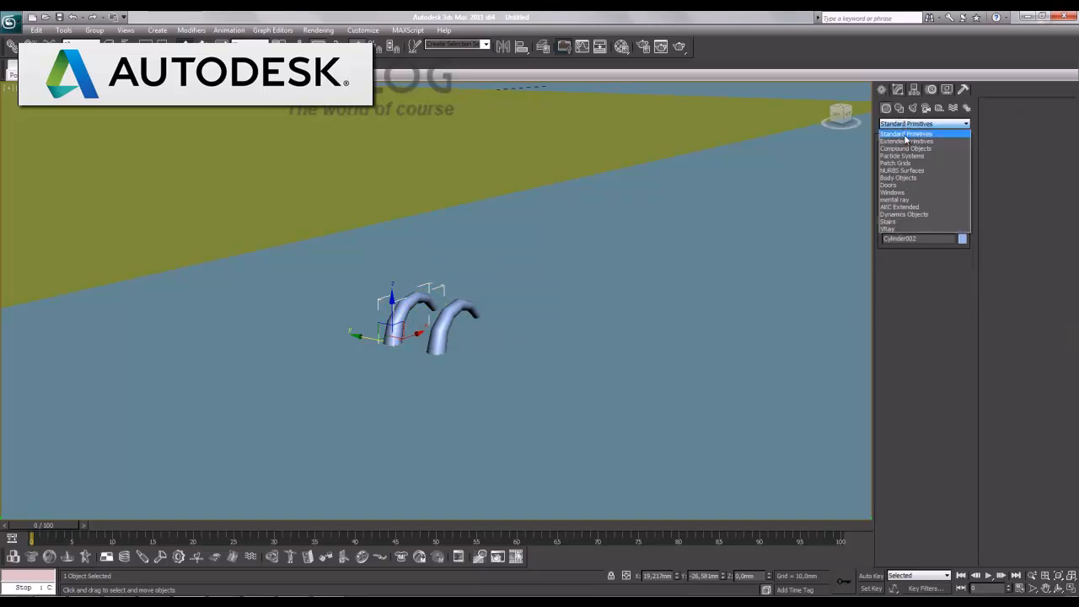
left_click(909, 141)
left_click(954, 165)
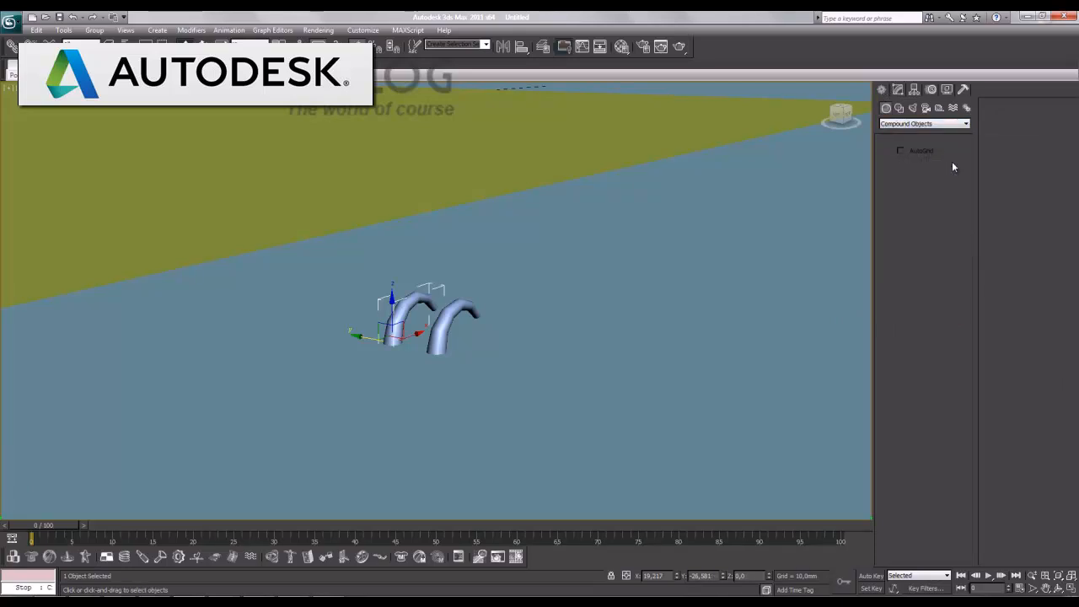
left_click(921, 295)
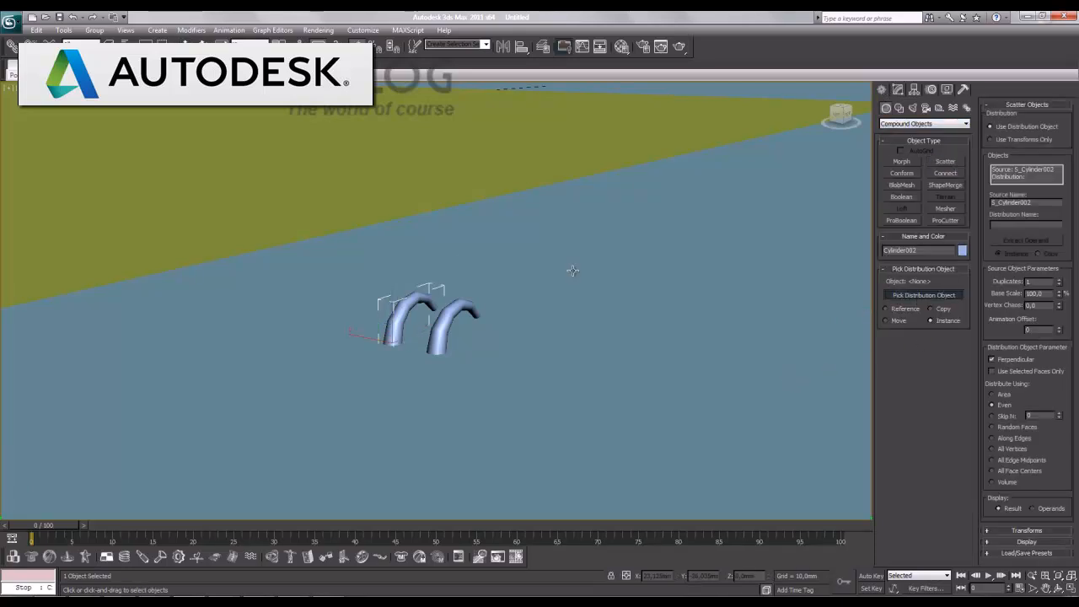
left_click(286, 206)
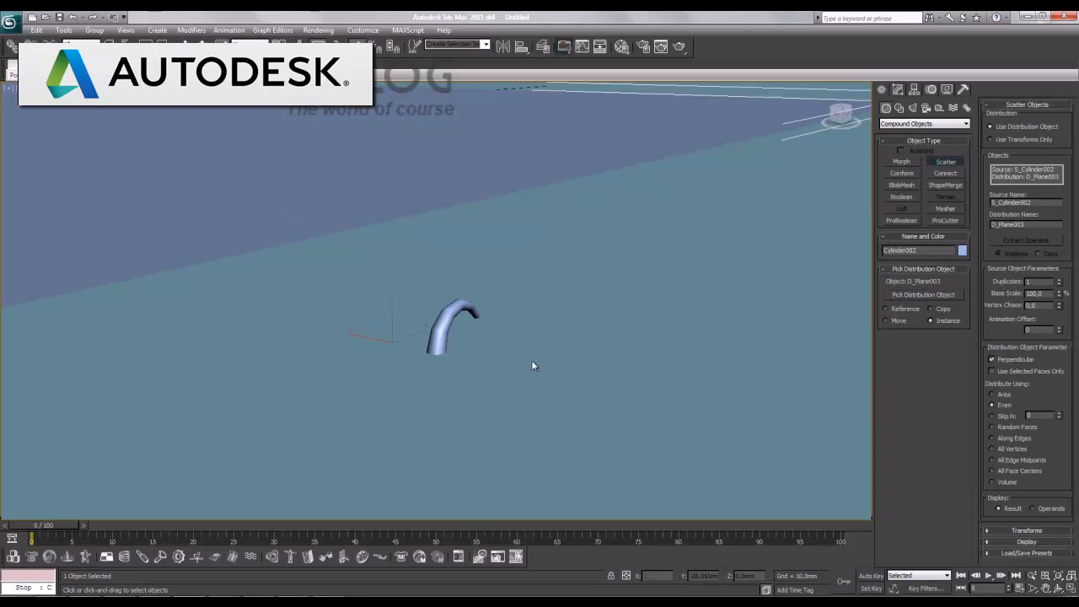
Distribute the scattered fibres by area over the rug with 1000 duplicates, and display edged faces in the view
left_click(1033, 576)
left_click_drag(247, 185, 269, 359)
left_click_drag(240, 210, 244, 328)
scroll(171, 258, "down", 2)
middle_click_drag(171, 258, 414, 294)
left_click_drag(412, 413, 410, 401)
middle_click_drag(414, 404, 486, 362)
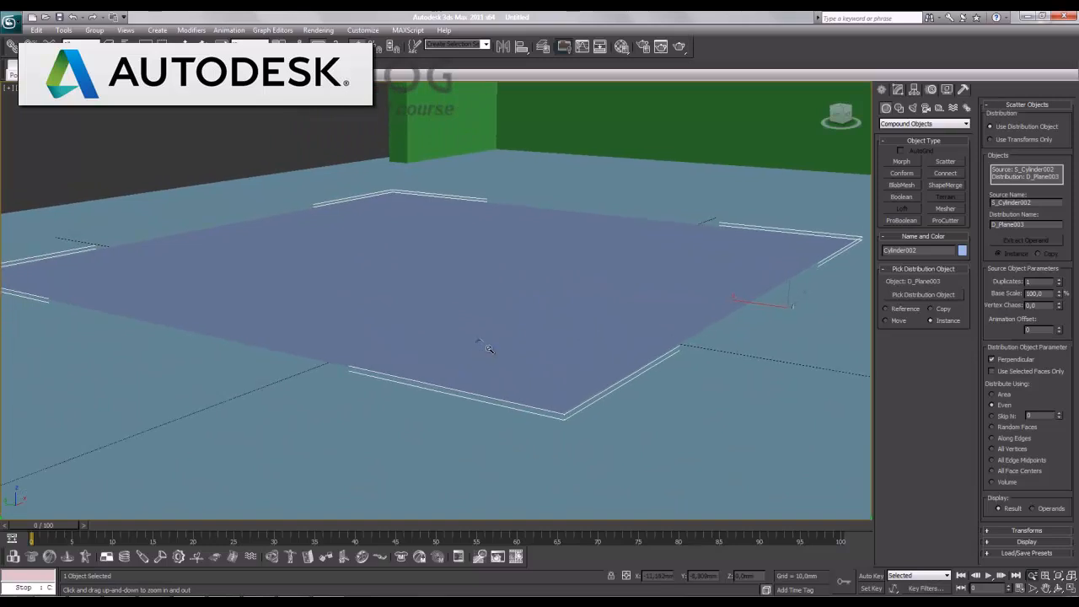
right_click(498, 346)
left_click(896, 92)
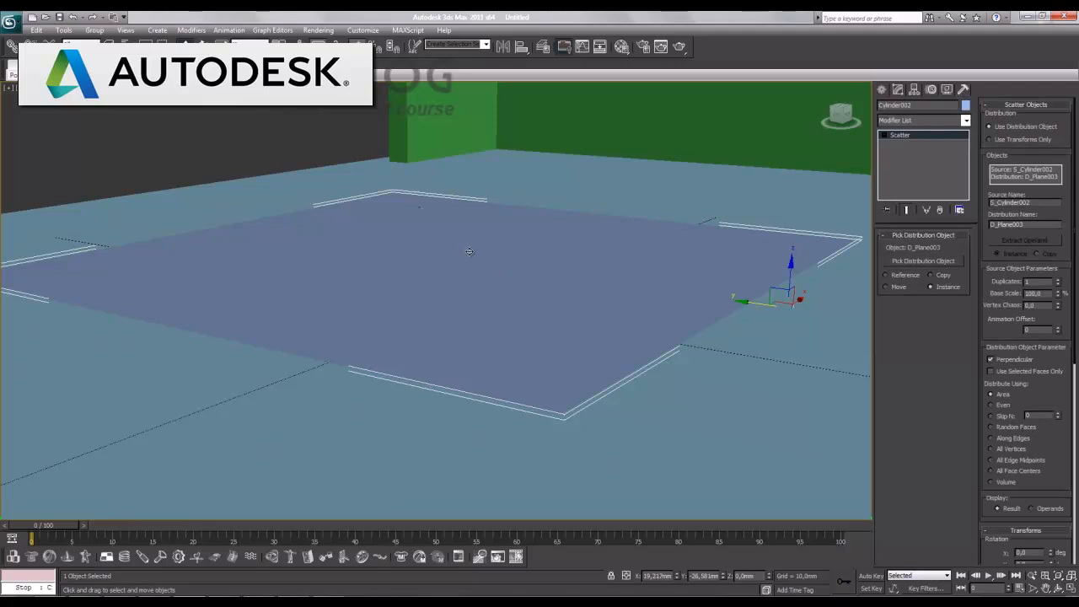
key("F4")
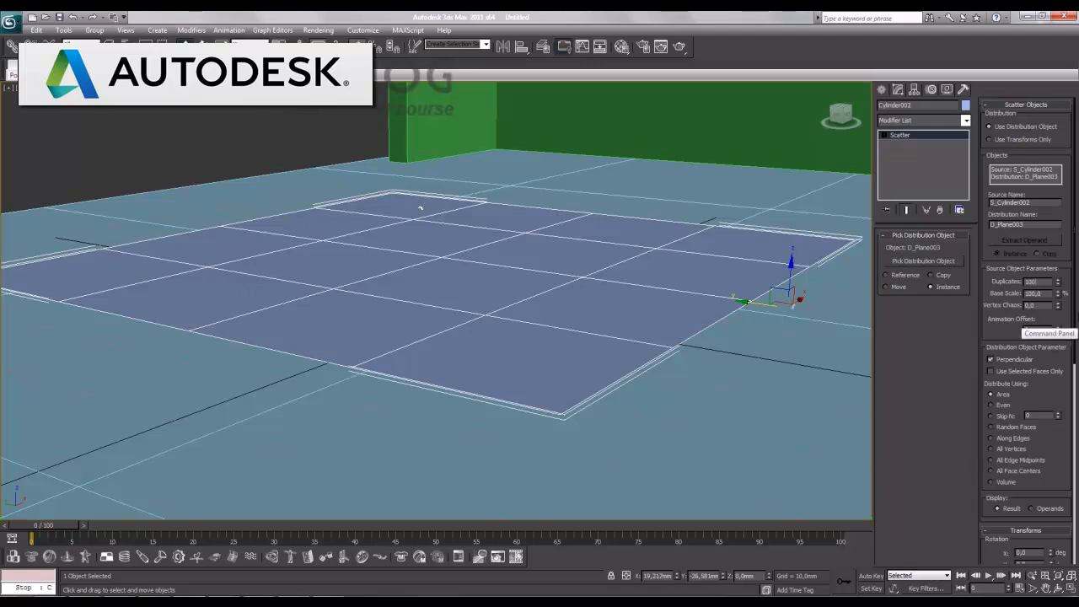
key("Return")
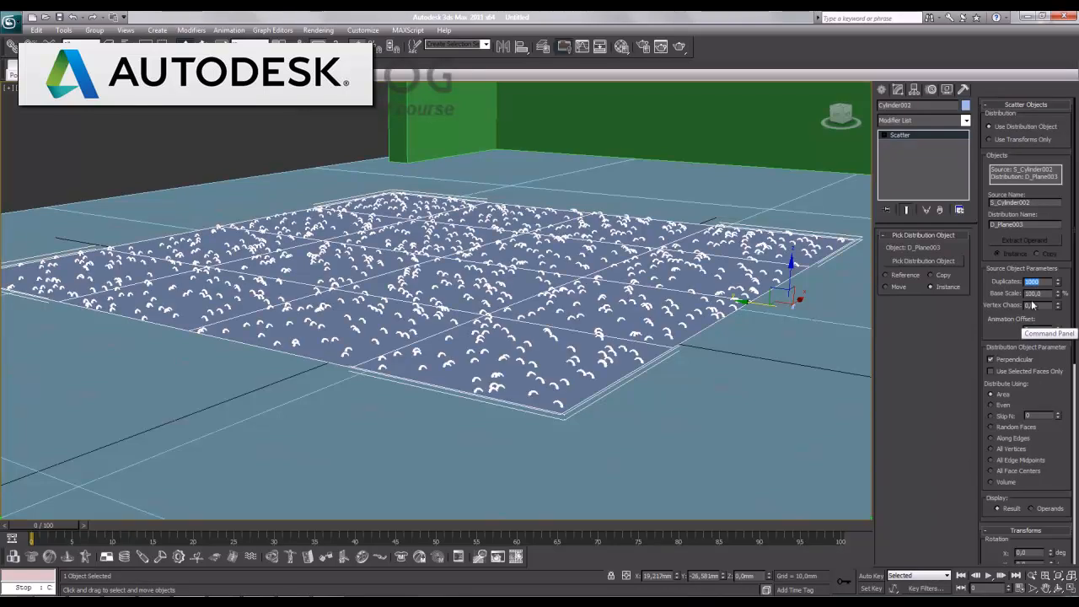
Vary the scattered fibres with a Z rotation of 360 degrees and 20% scaling on X, Y and Z
left_click_drag(1054, 478, 1053, 316)
double_click(1030, 414)
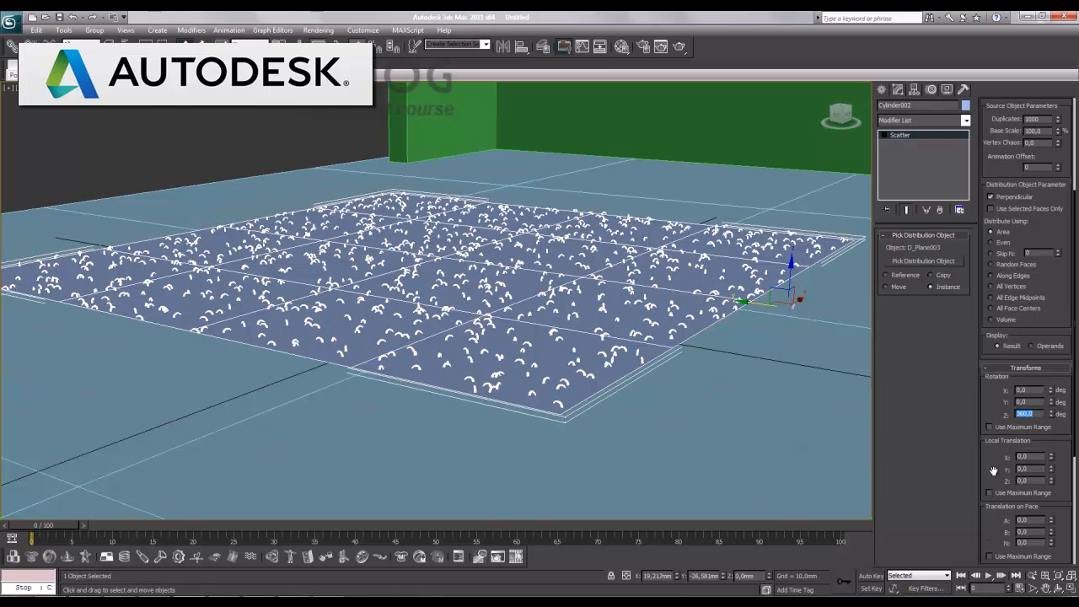
left_click_drag(992, 459, 989, 428)
scroll(989, 427, "down", 4)
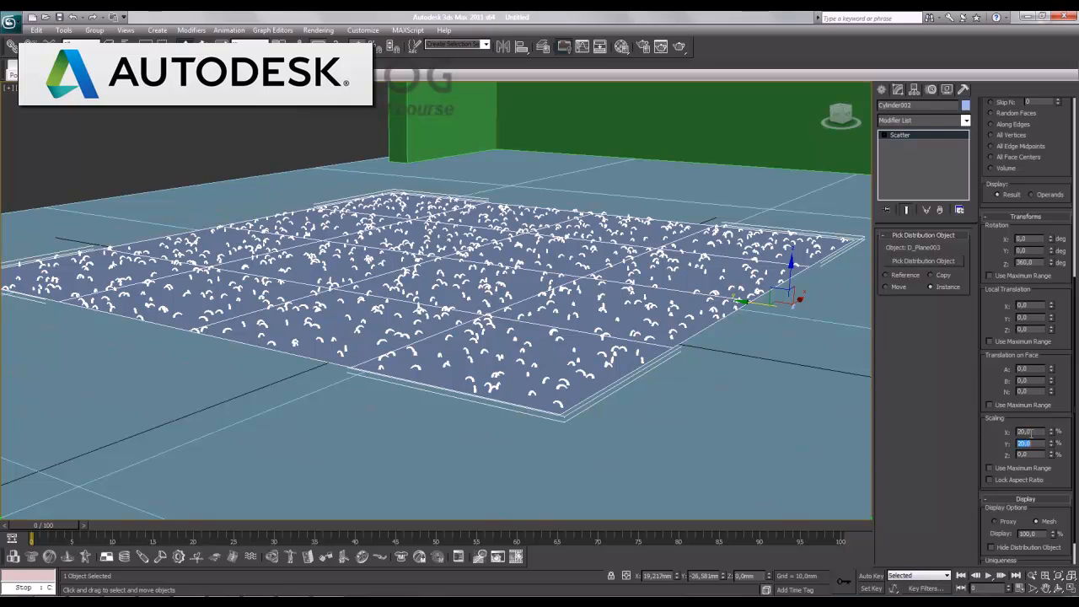
key("Tab")
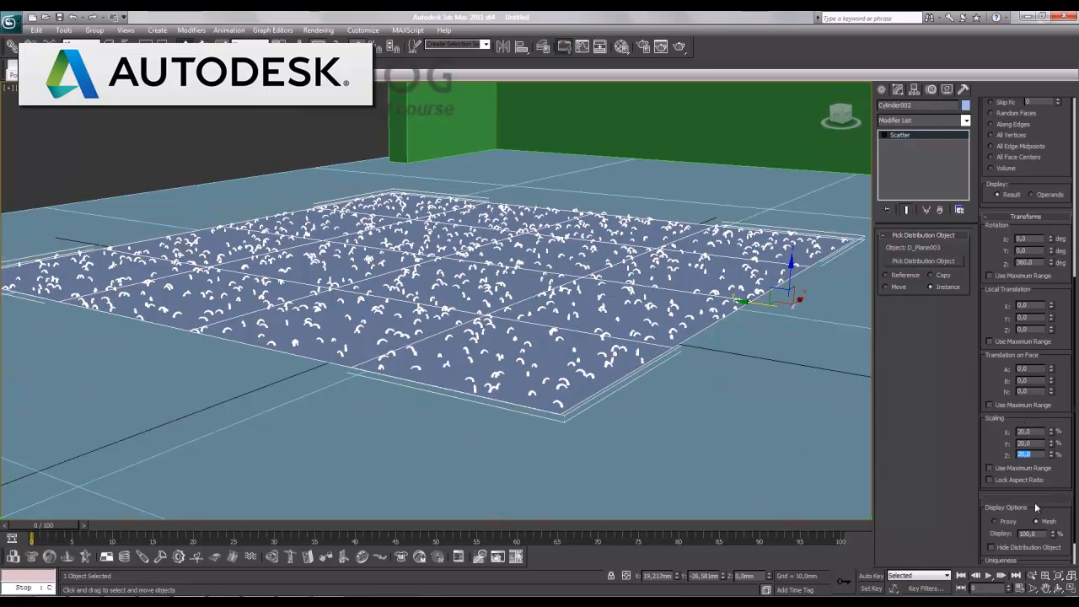
Limit the scatter's mesh display to 5% and raise the fibre duplicates to 30000
double_click(1028, 535)
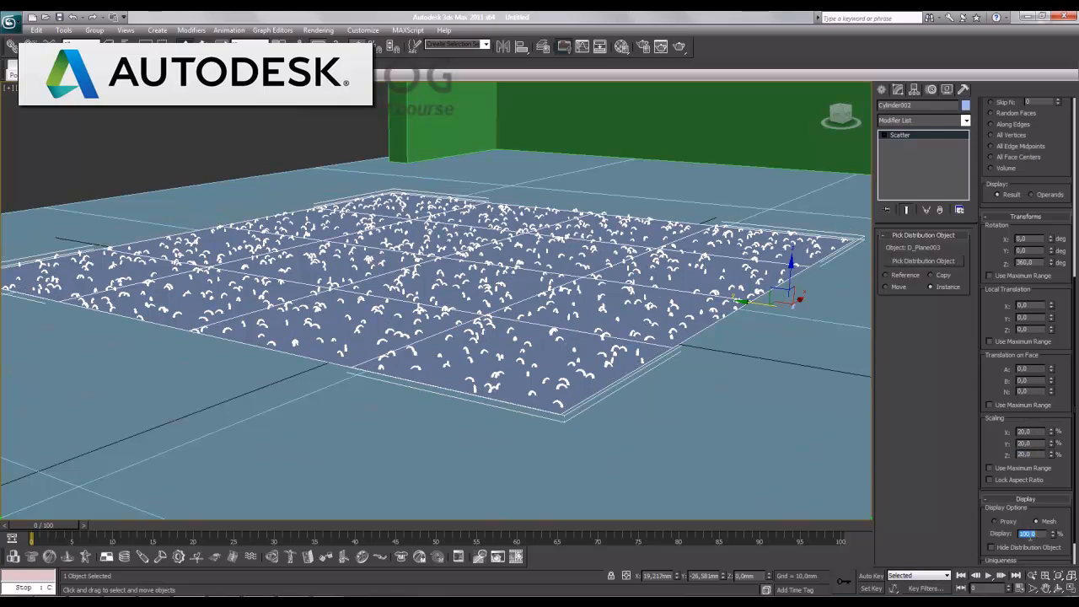
type("5")
key("Return")
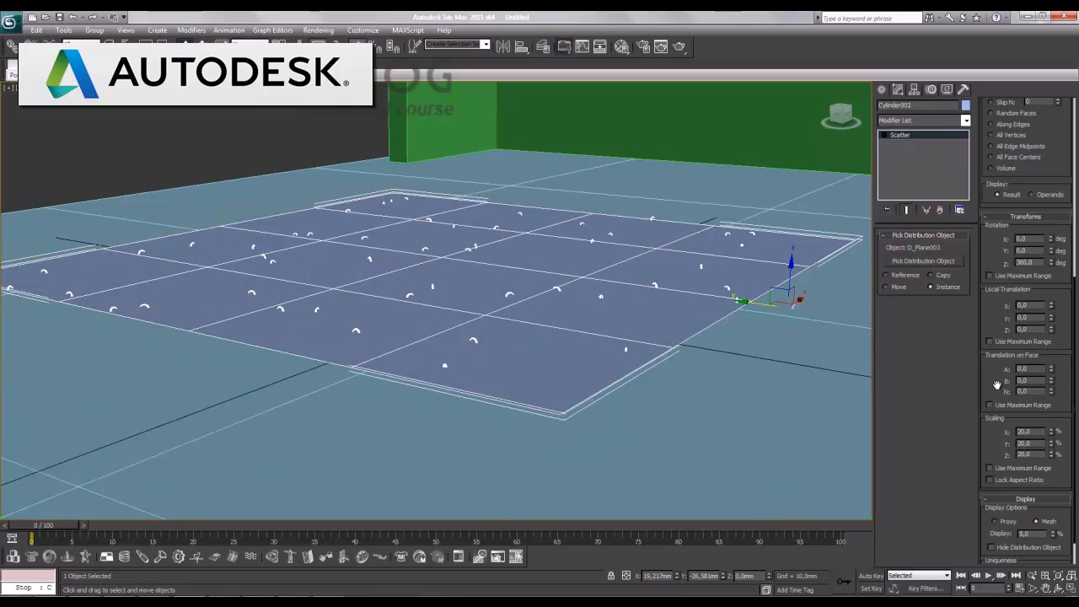
scroll(997, 386, "up", 8)
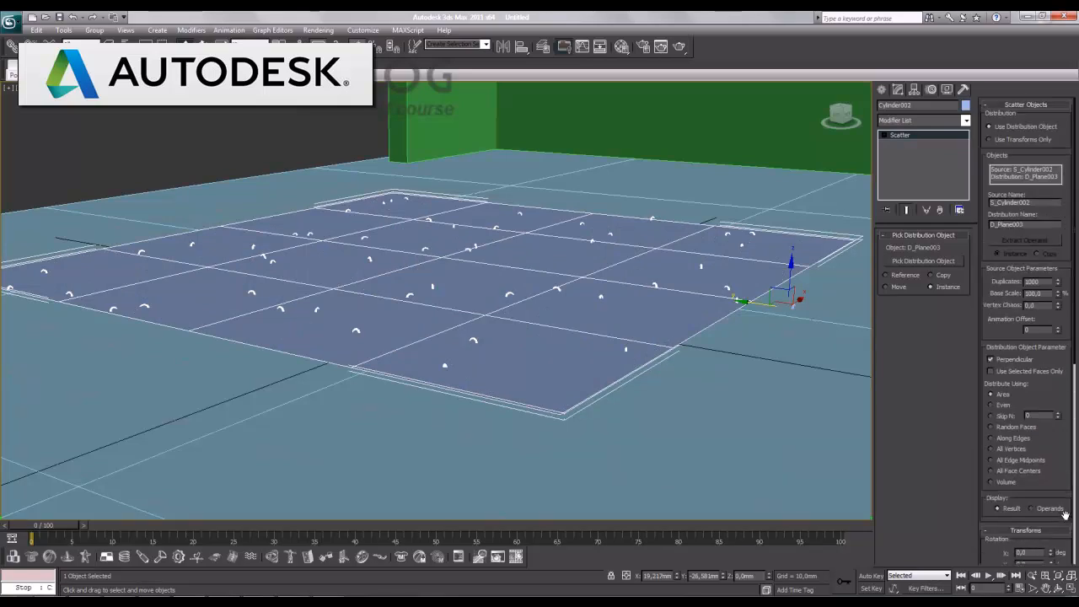
double_click(1033, 281)
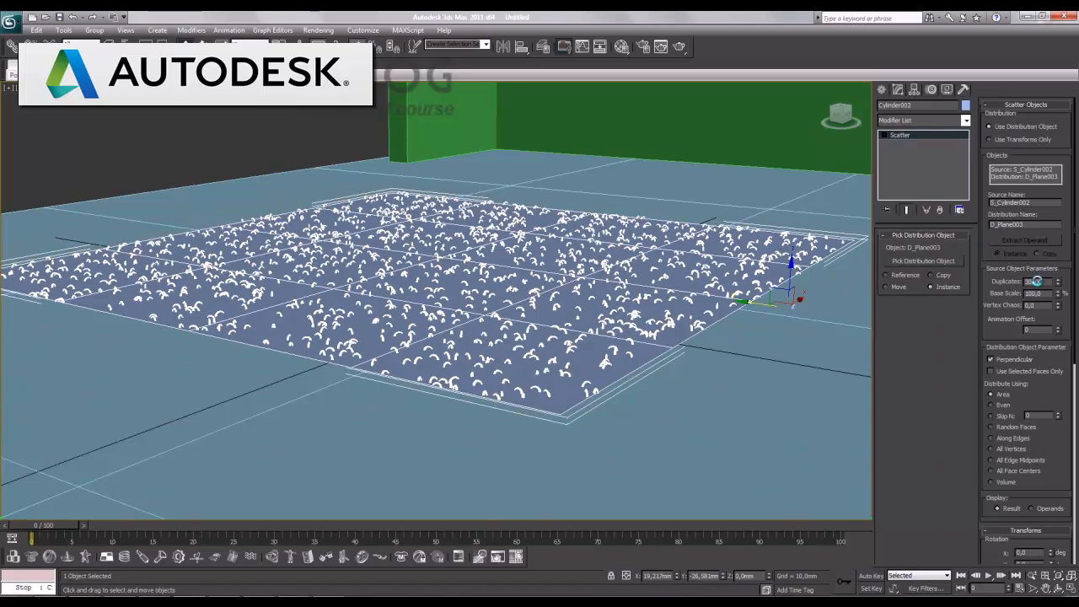
Set V-Ray's image sampler to Adaptive DMC, the antialiasing filter to Catmull-Rom and the color mapping to HSV exponential
key("m")
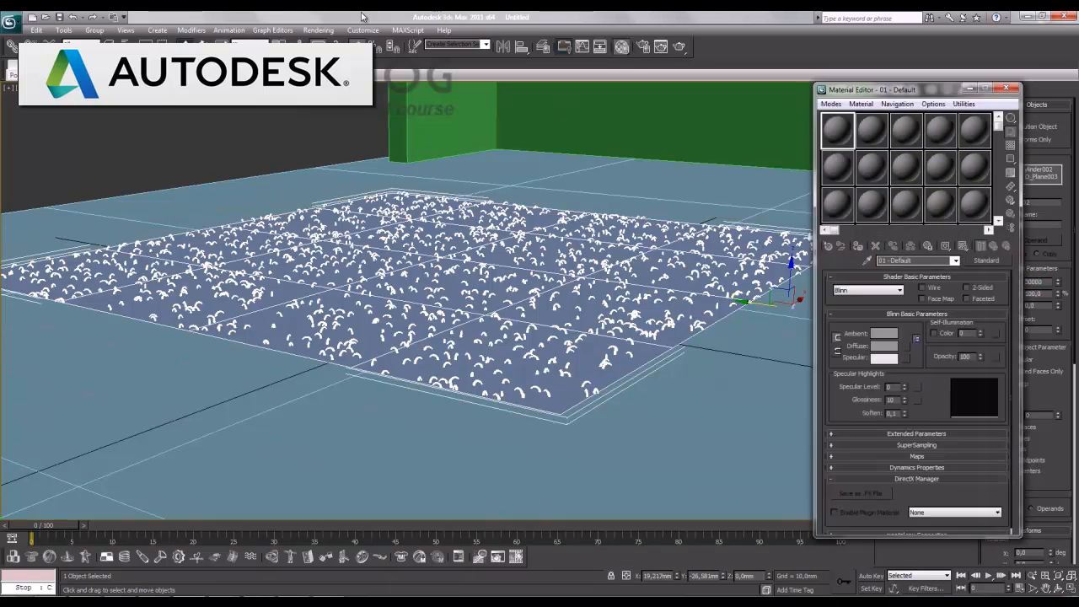
left_click(319, 31)
left_click(638, 281)
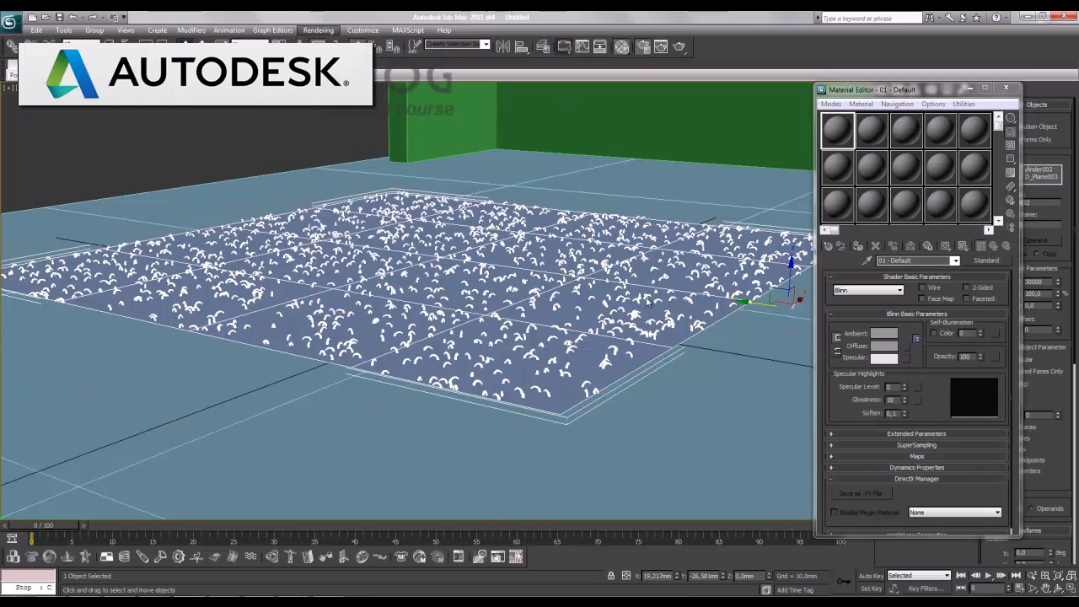
key("F10")
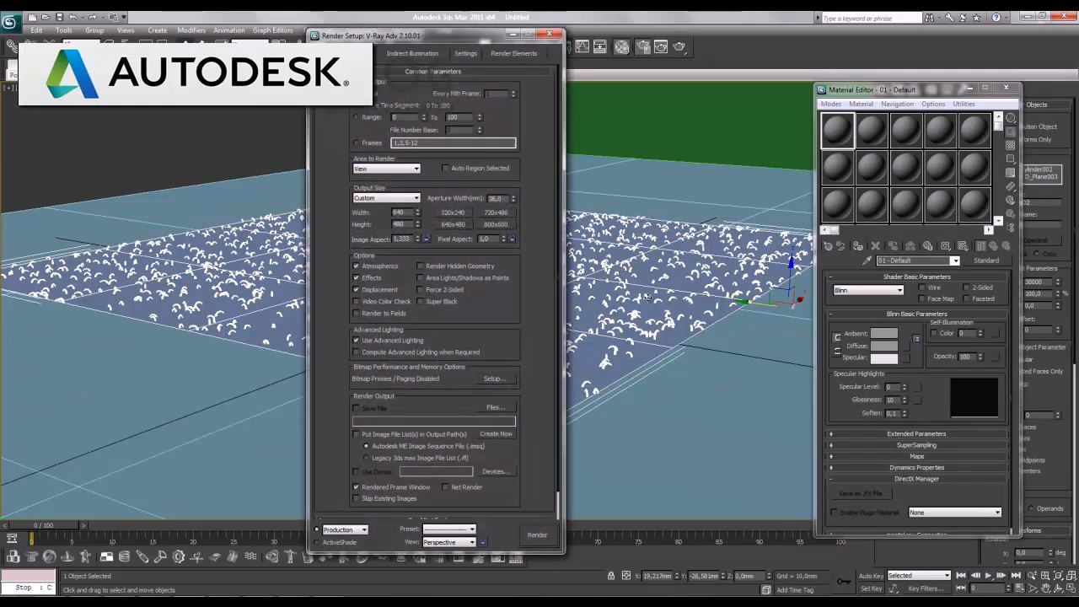
left_click(364, 53)
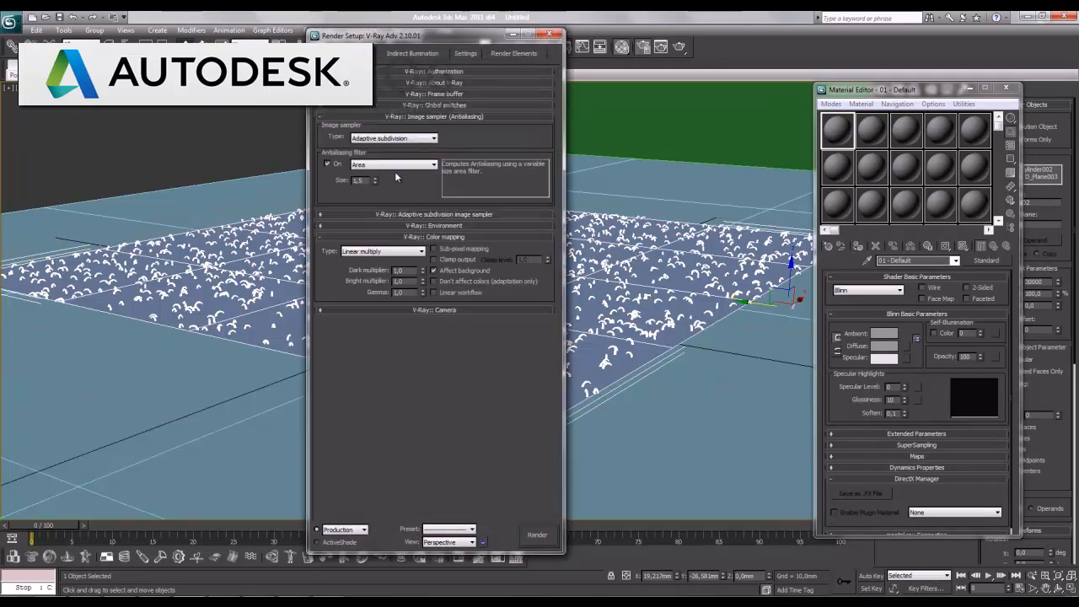
left_click(397, 138)
left_click(393, 160)
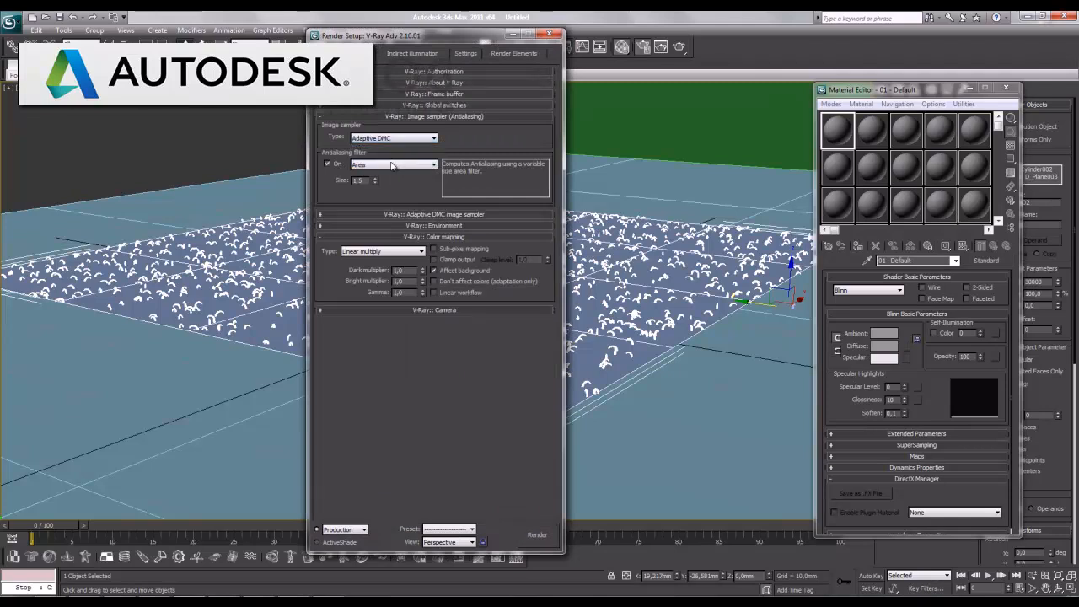
left_click(393, 166)
left_click(382, 249)
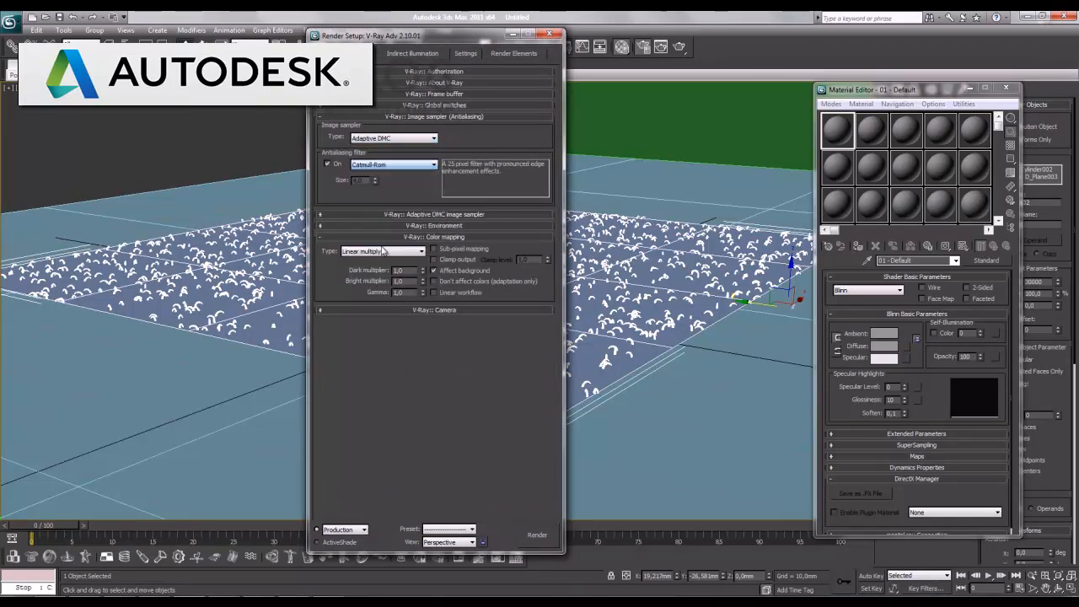
left_click(385, 252)
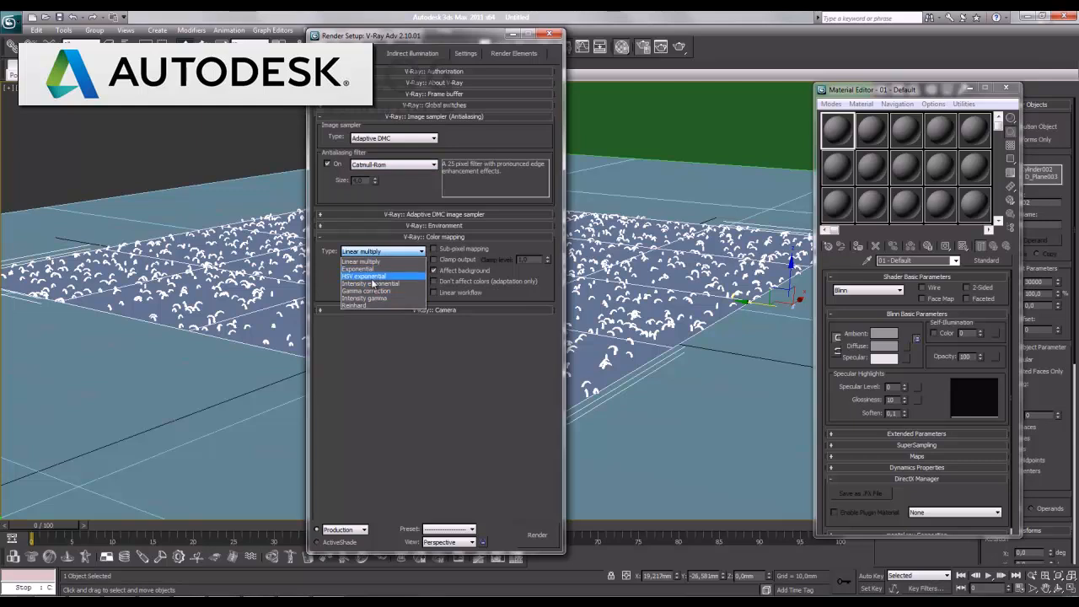
left_click(372, 277)
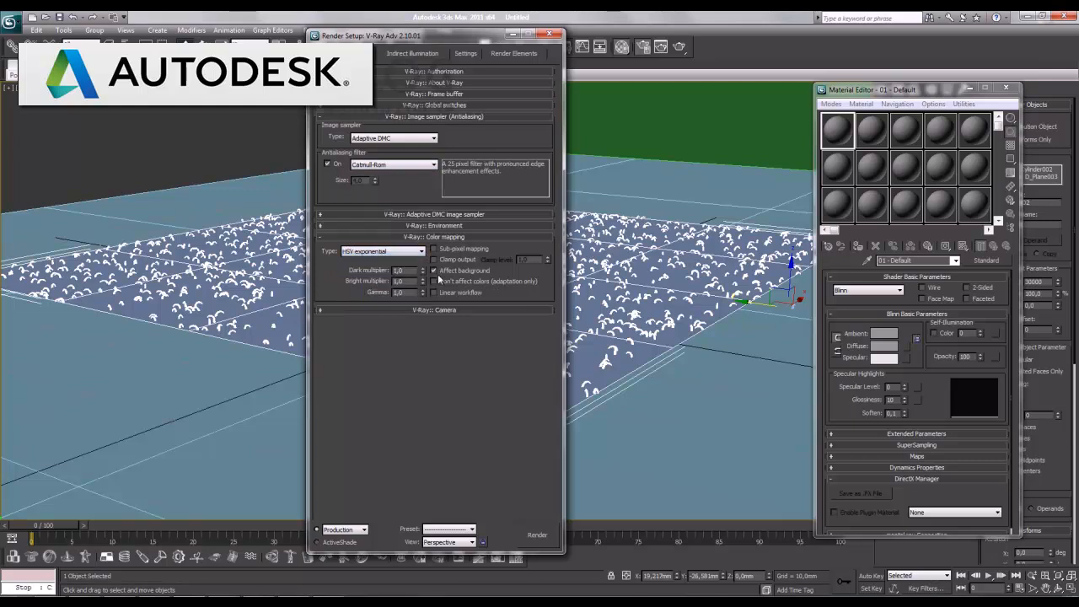
Enable indirect illumination with Light cache for secondary bounces and a Very low irradiance map preset that shows the calculation phase
left_click(403, 52)
left_click(381, 53)
left_click(435, 93)
left_click(434, 94)
left_click(412, 53)
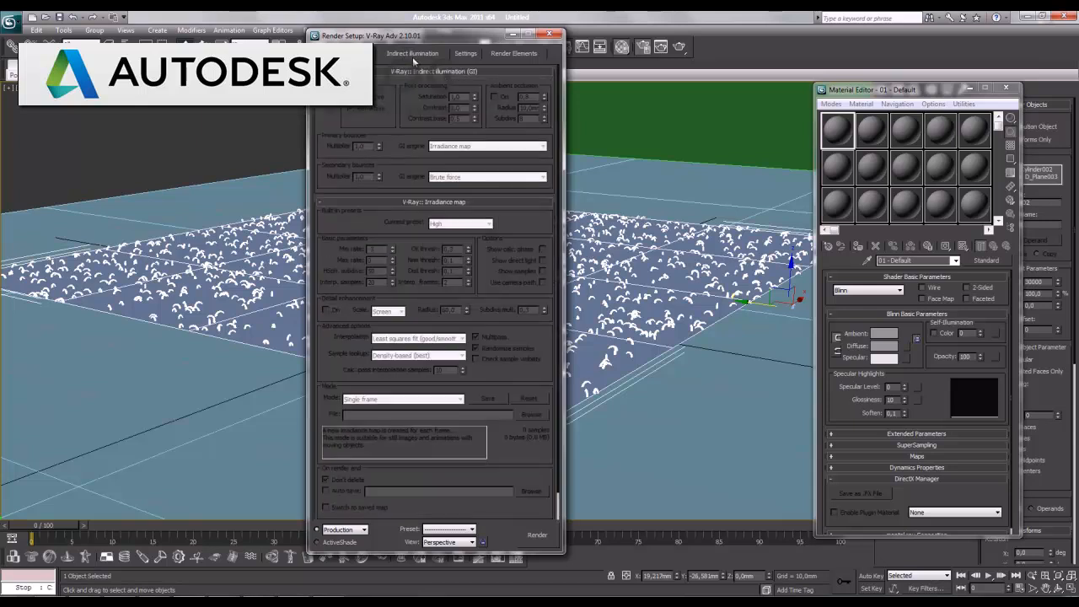
left_click(481, 177)
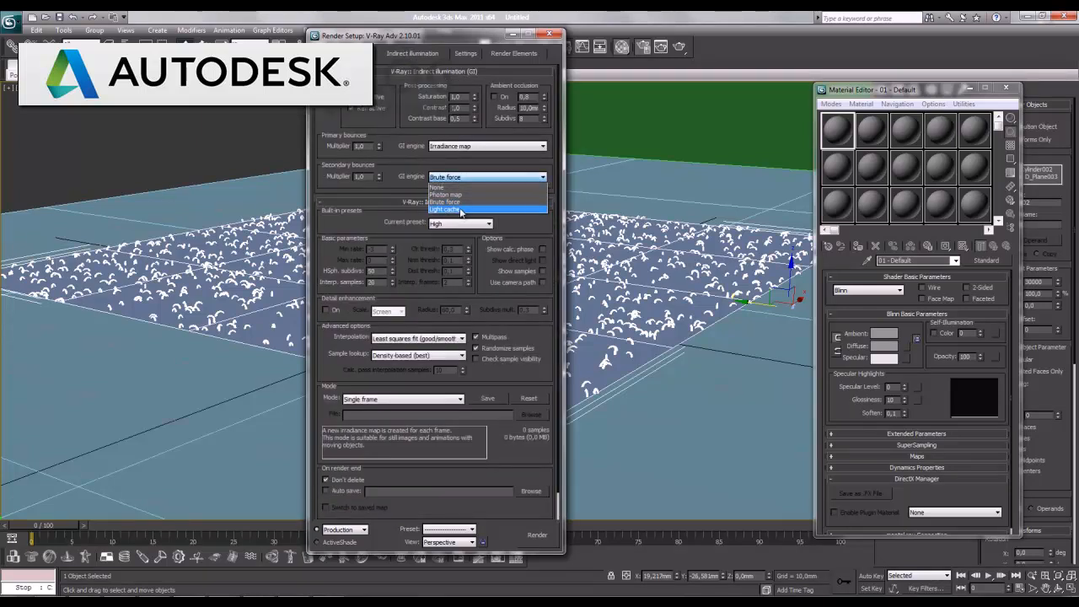
left_click(460, 209)
left_click(459, 223)
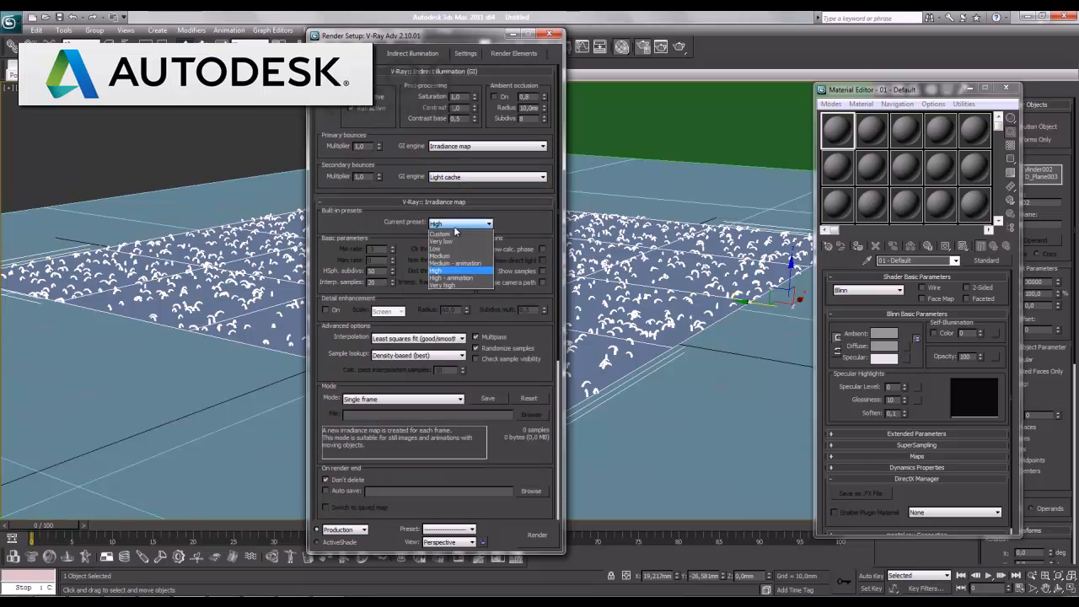
left_click(449, 241)
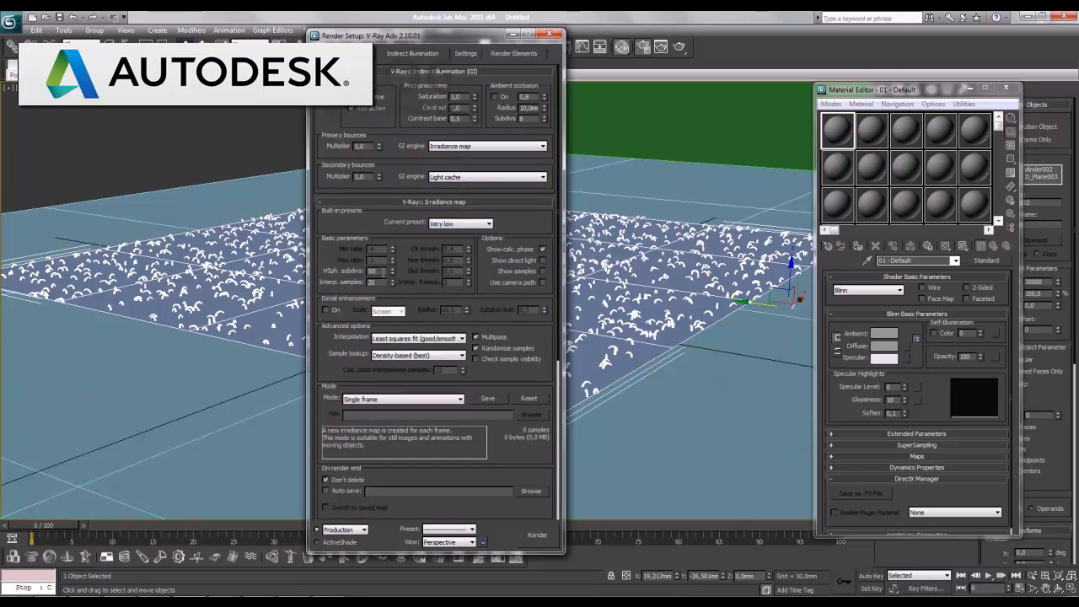
Set the irradiance map to 20 HSph. subdivs and 10 interpolation samples, and the light cache to 20 subdivs
type("20")
key("Tab")
type("10")
scroll(423, 256, "down", 1)
scroll(453, 345, "down", 5)
double_click(394, 354)
type("20")
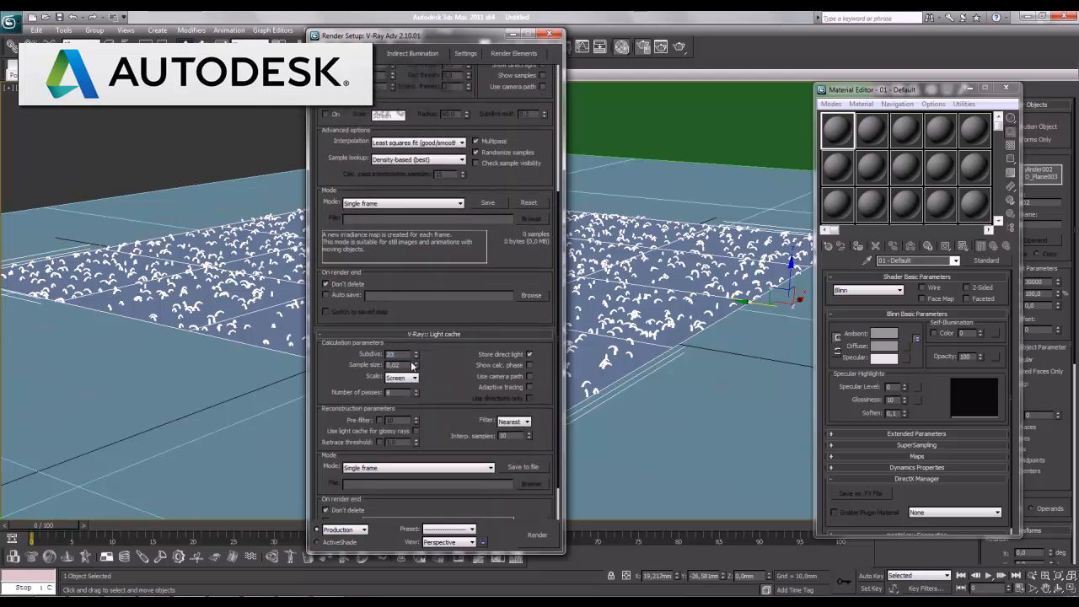
scroll(468, 363, "up", 5)
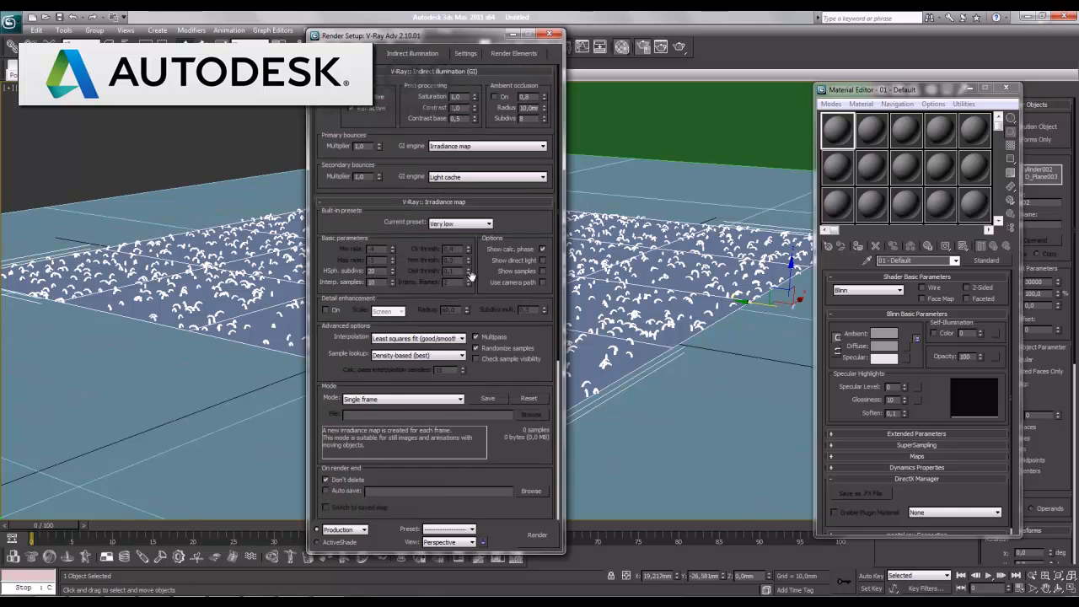
scroll(511, 458, "down", 6)
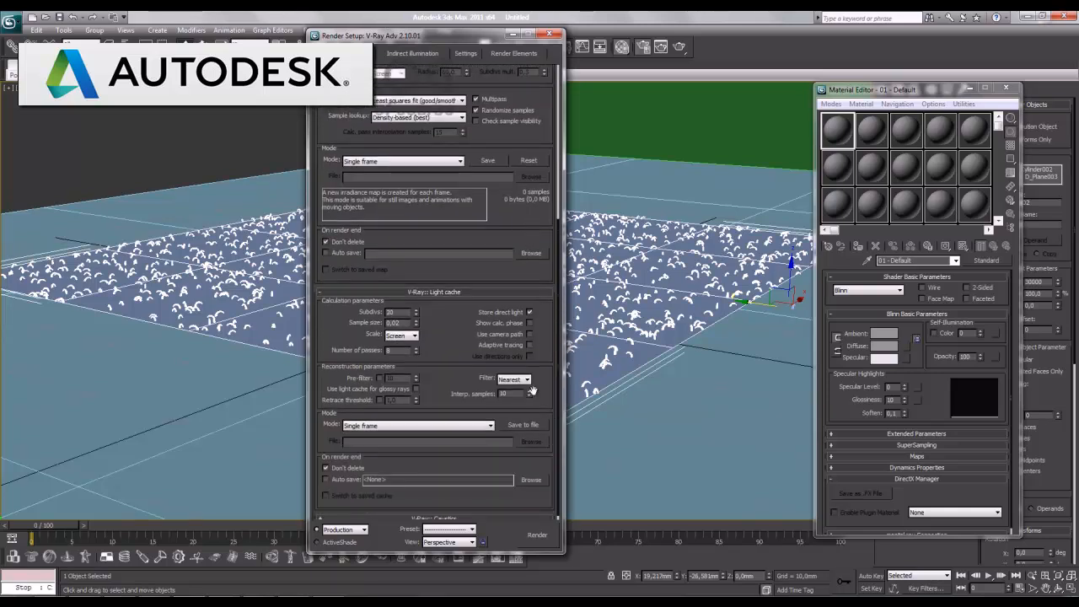
left_click(547, 37)
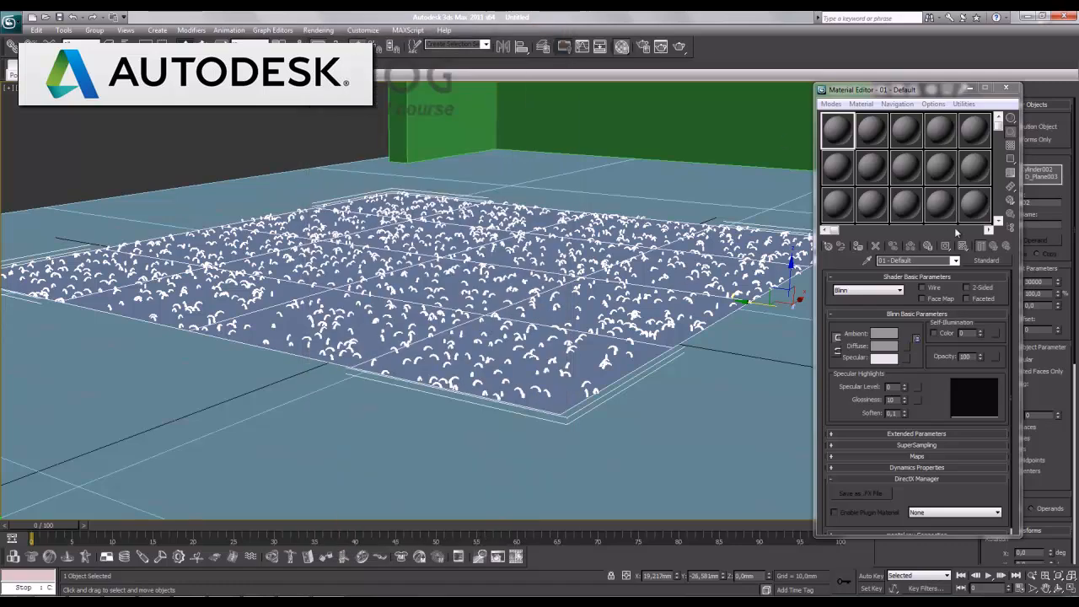
Change the first material slot to a VRayMtl with a white diffuse color
left_click(986, 261)
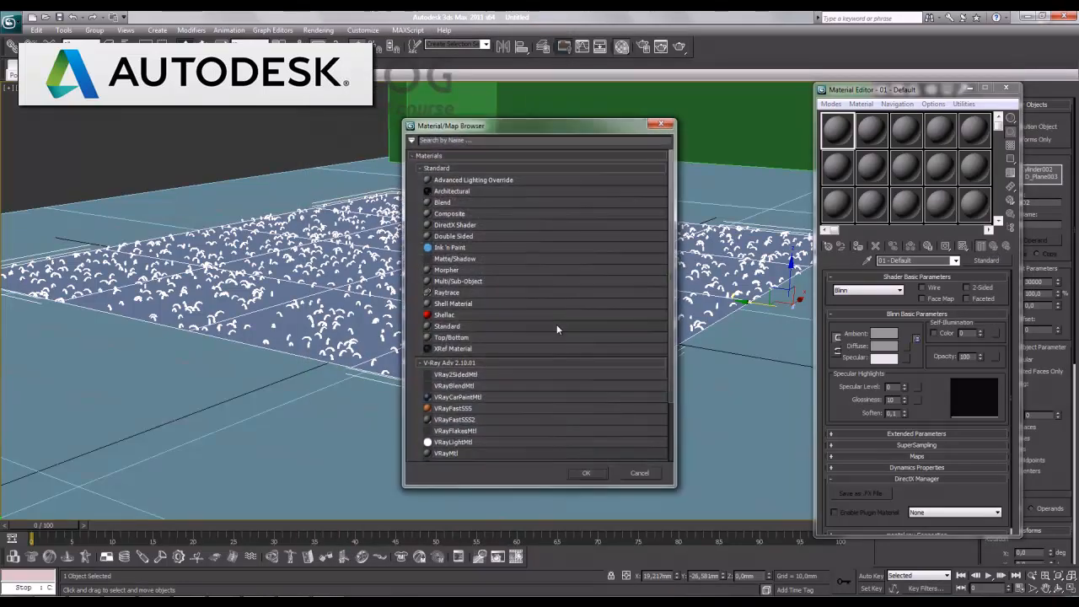
double_click(466, 453)
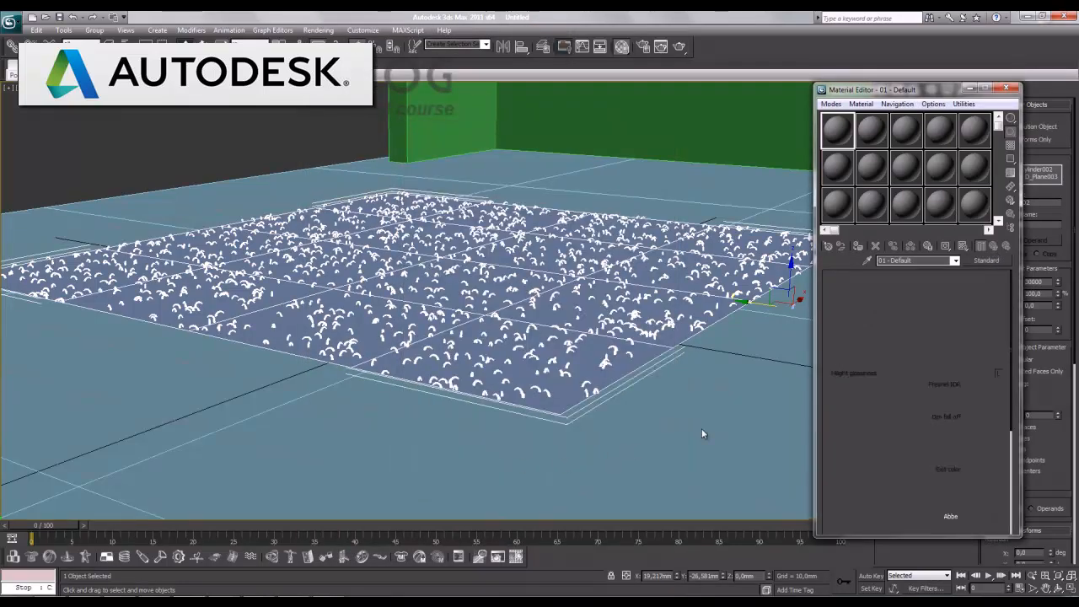
left_click(894, 335)
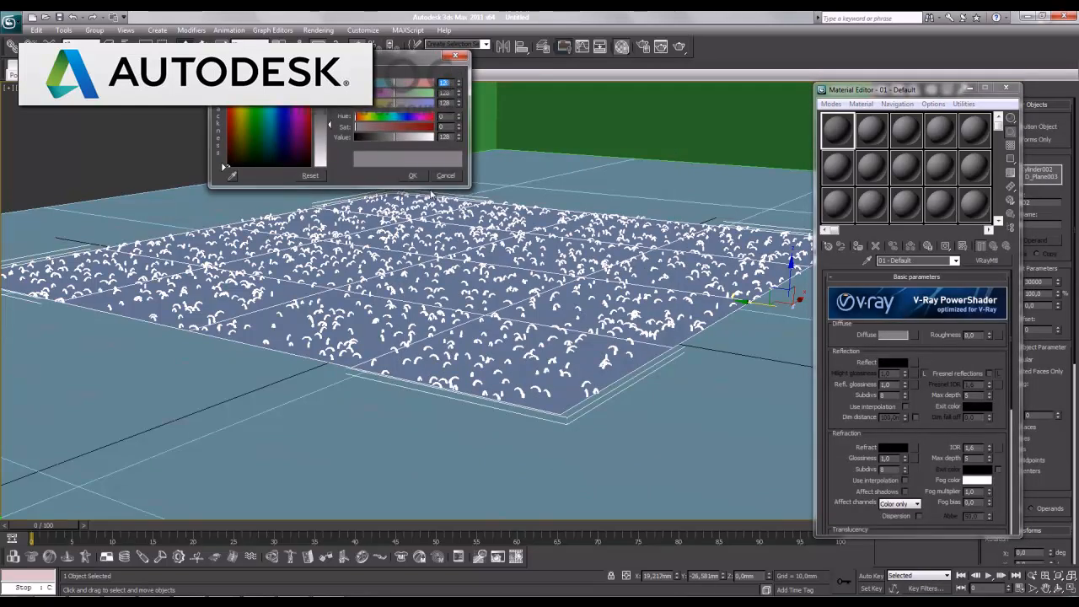
left_click_drag(328, 124, 331, 180)
left_click(413, 176)
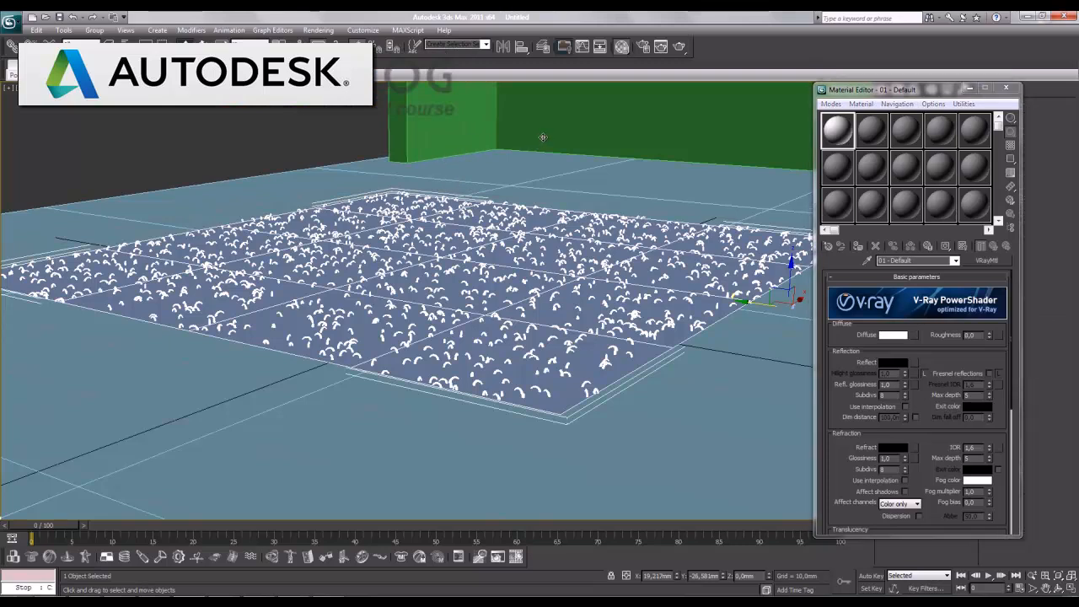
Assign the white VRayMtl to the two green wall pieces behind the rug
left_click(437, 151)
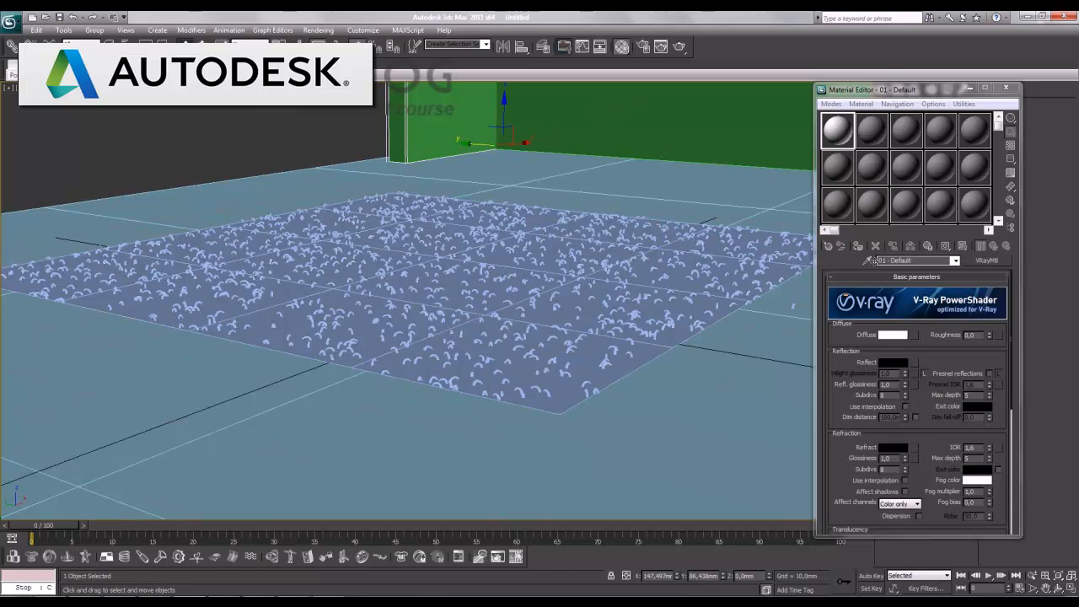
key("ctrl+a")
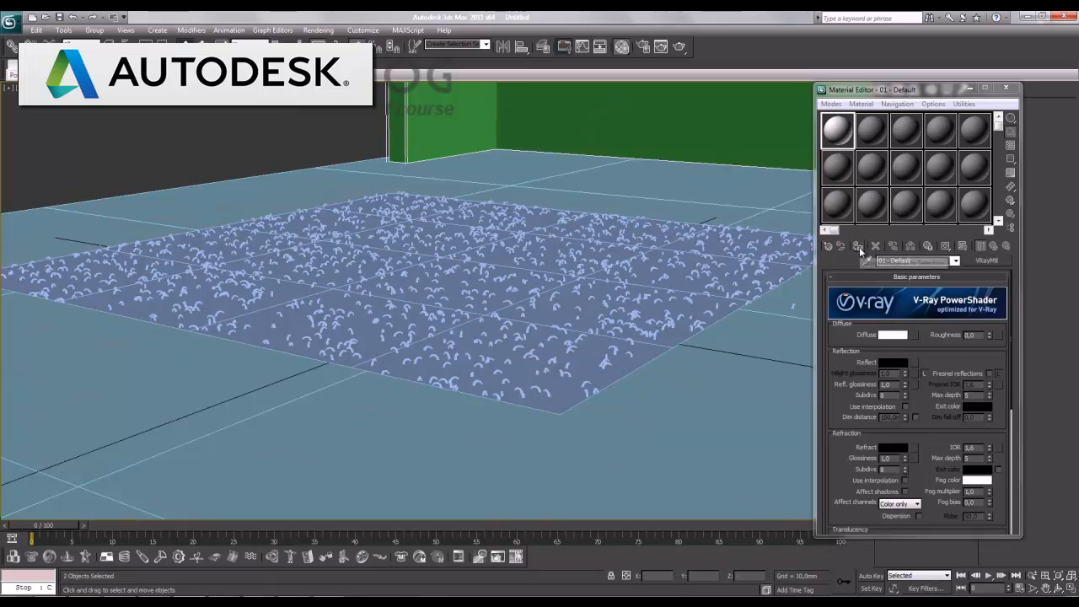
left_click(859, 246)
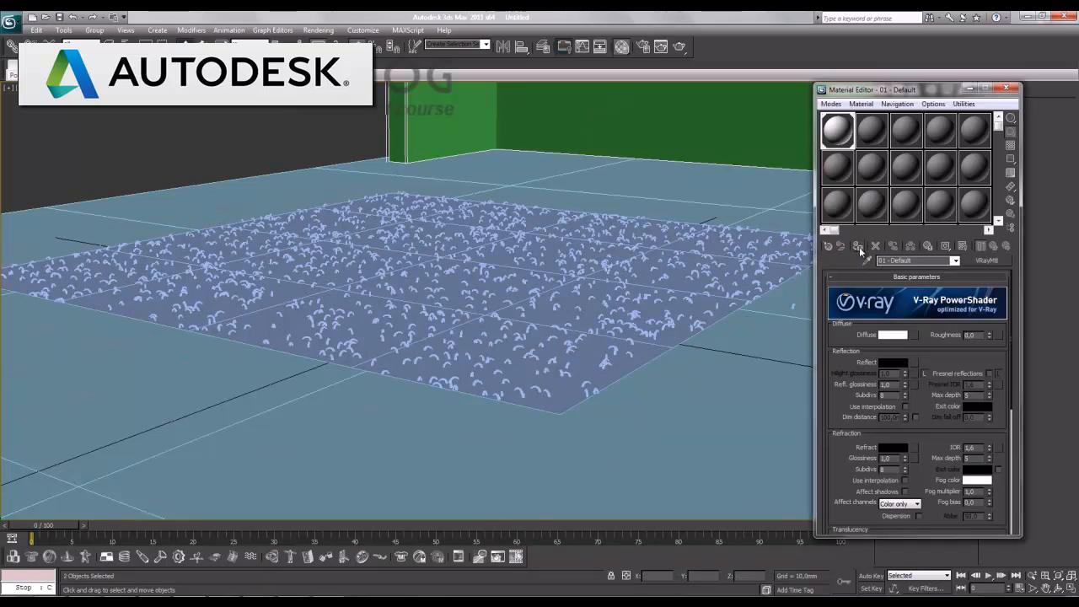
Reduce the scattered fibres' mesh display to 1% with the material editor minimized
left_click(972, 89)
middle_click_drag(656, 300, 584, 300, "alt")
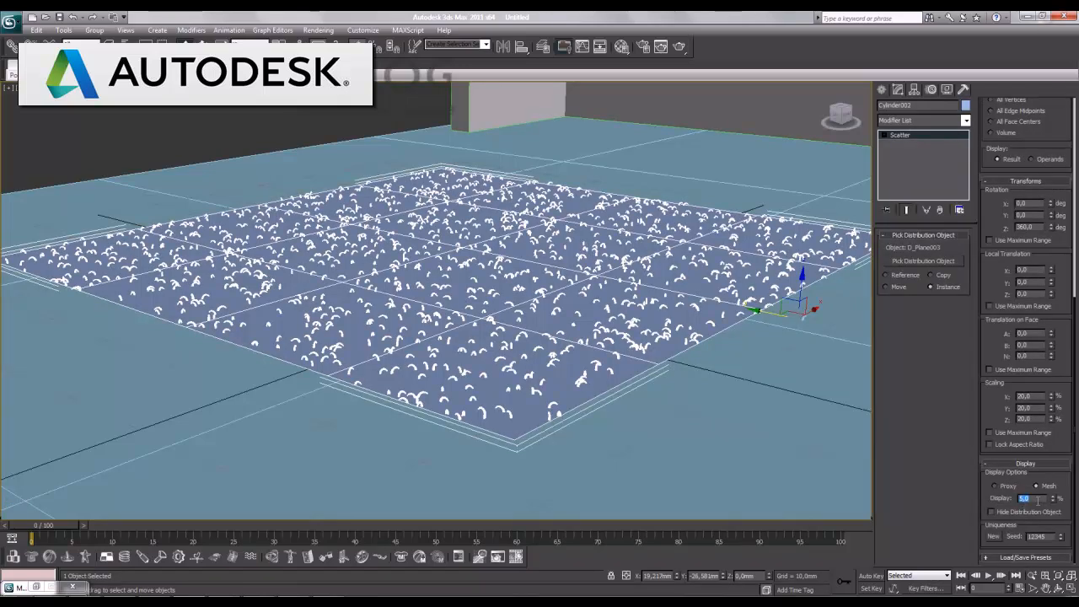
key("Return")
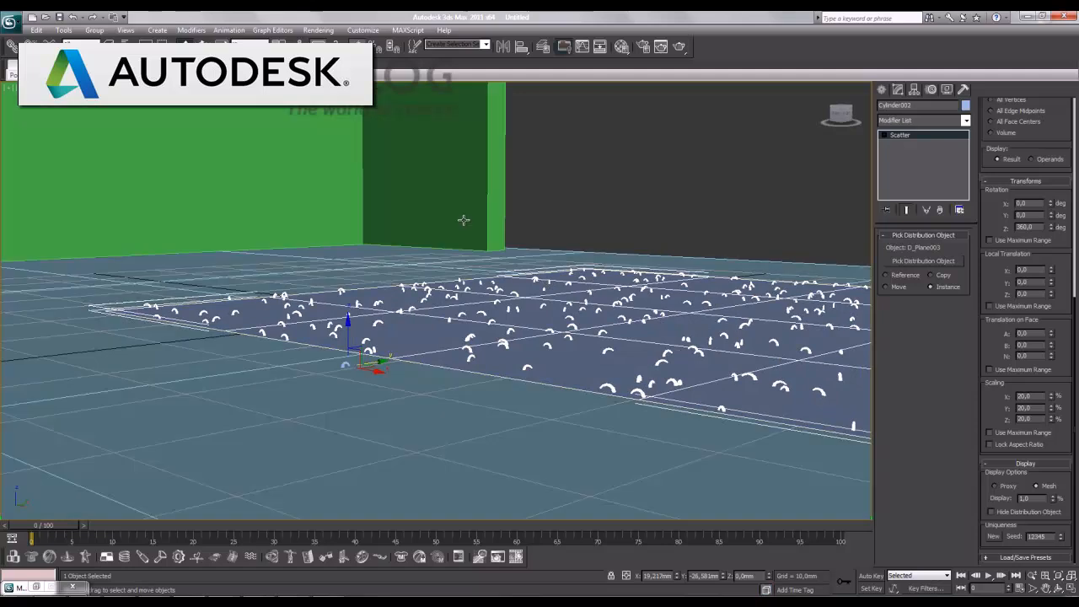
Assign the white VRayMtl to the green wall pieces on the other side of the room, selected together
left_click(280, 211)
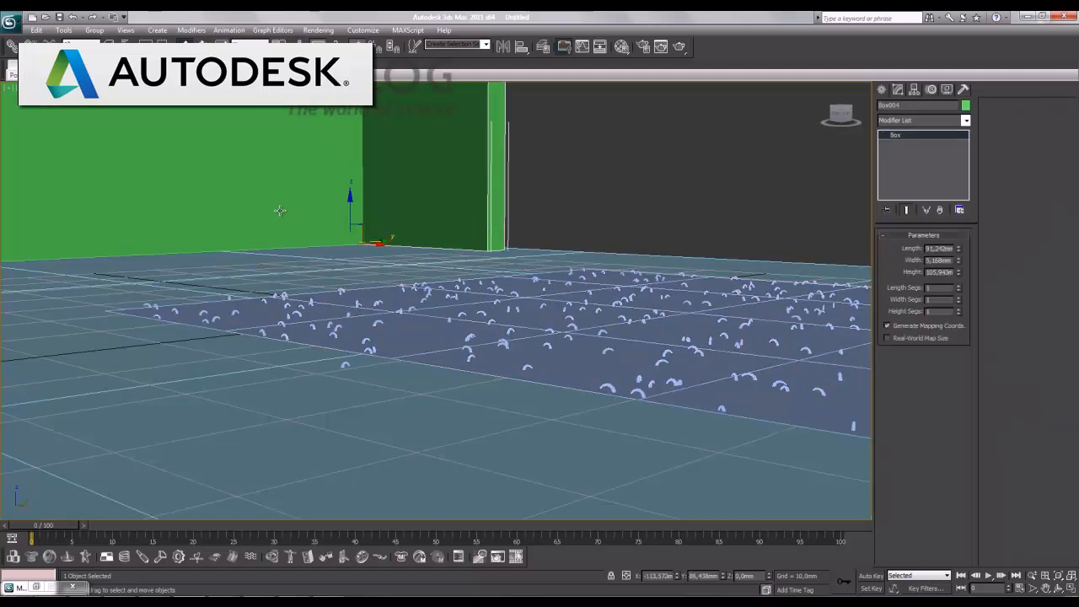
left_click(516, 336)
key("m")
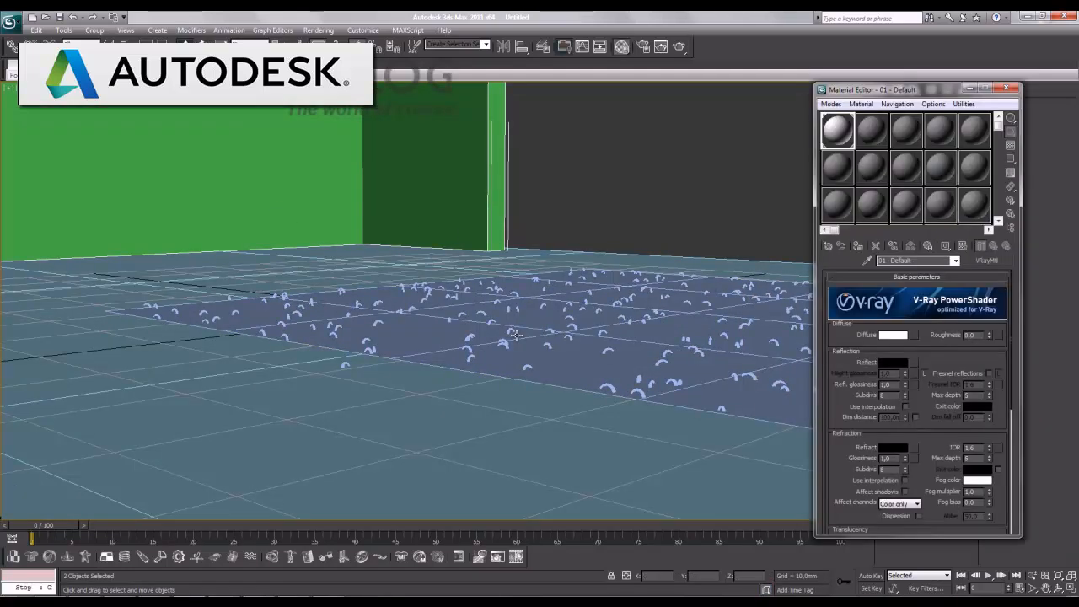
left_click(858, 246)
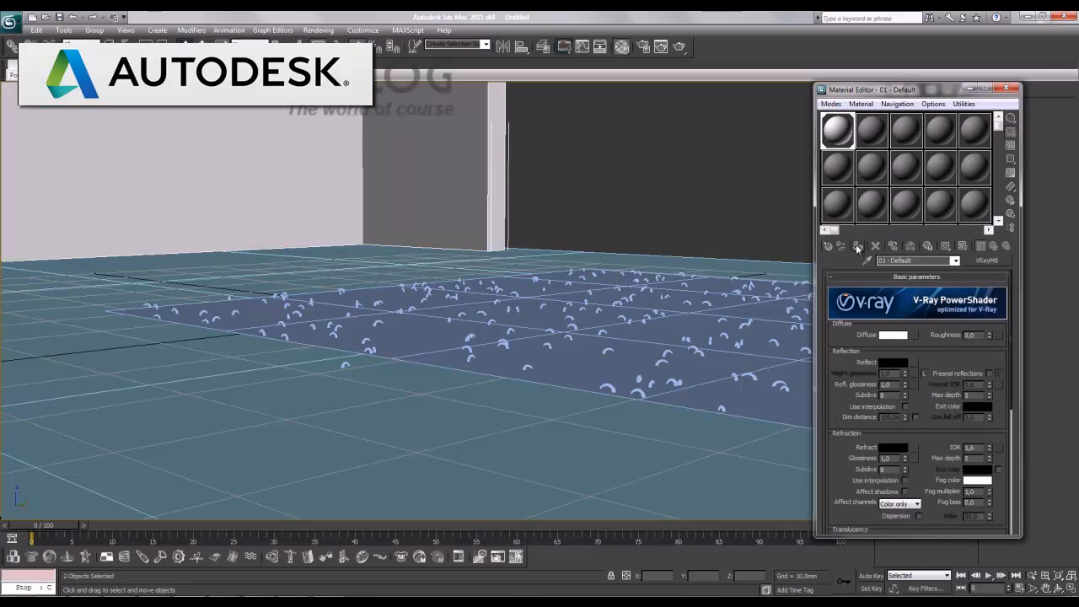
Assign the white VRayMtl to the ceiling and to the remaining green wall of the room
middle_click_drag(667, 163, 673, 435)
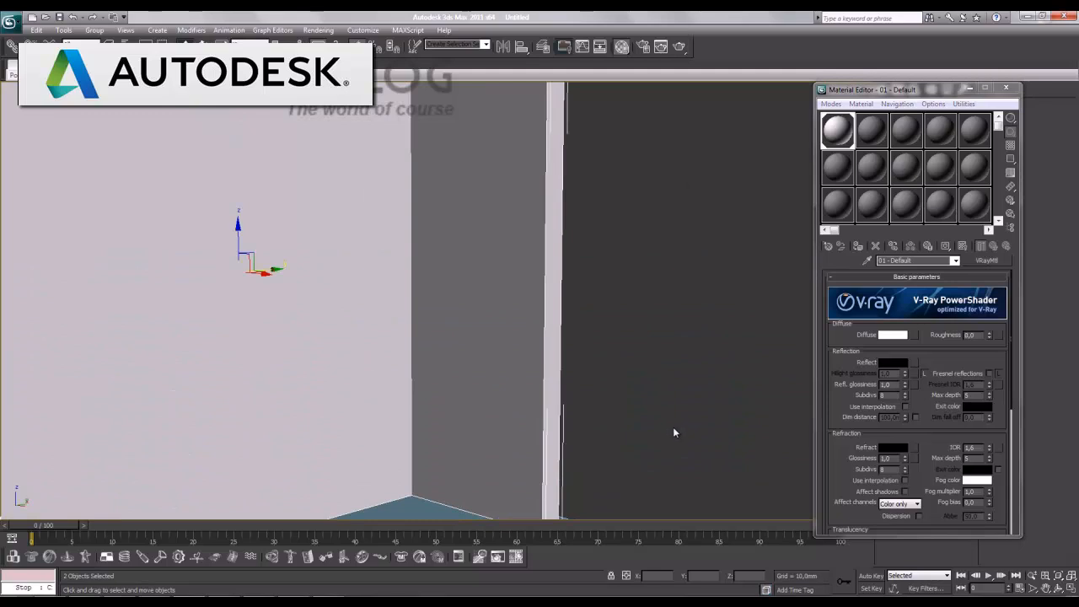
middle_click_drag(632, 211, 681, 436)
left_click(576, 104)
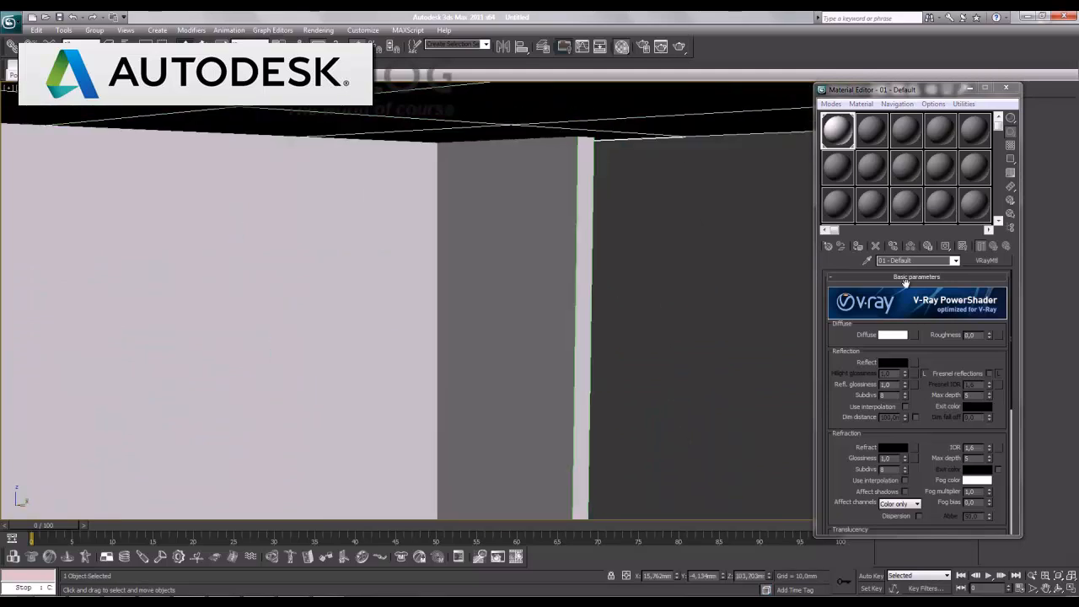
middle_click_drag(684, 325, 553, 320, "alt")
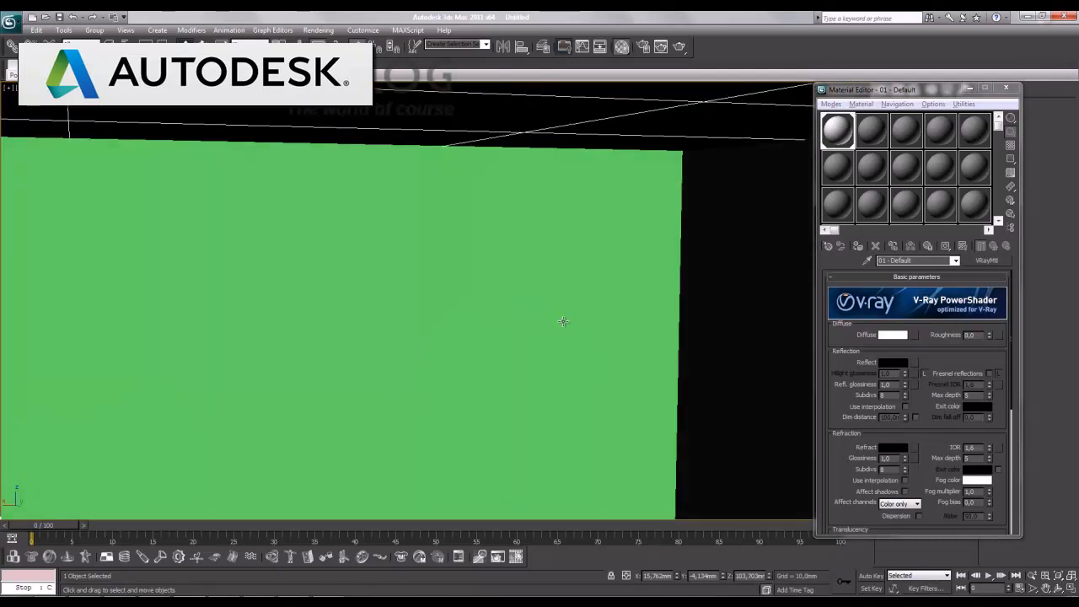
left_click(857, 245)
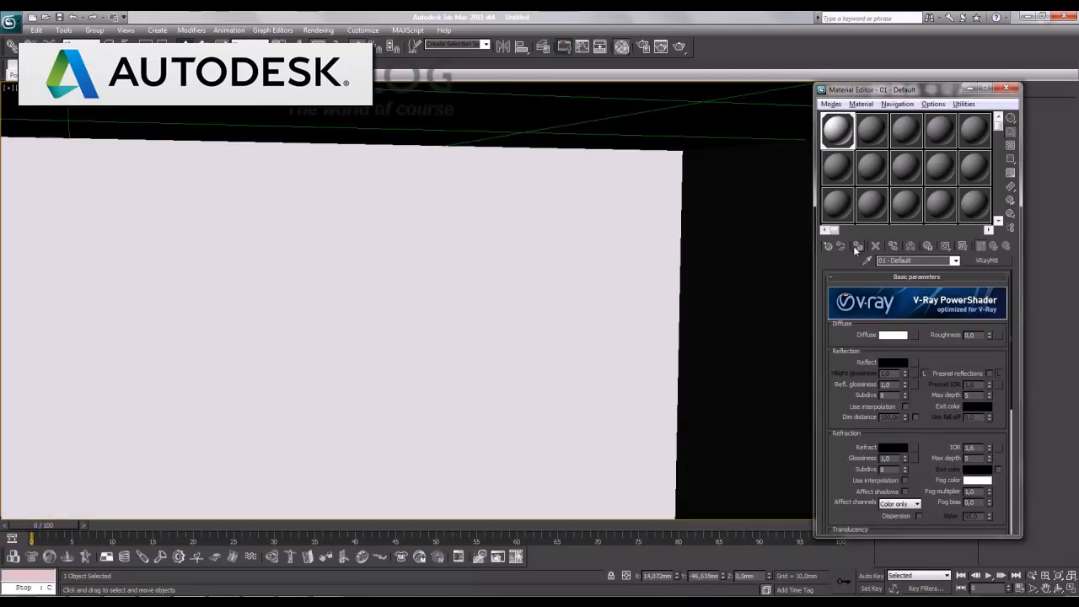
Change the second material slot to a VRayMtl with a near-black diffuse color and assign it to the scattered rug fibres
middle_click_drag(653, 388, 600, 247, "alt")
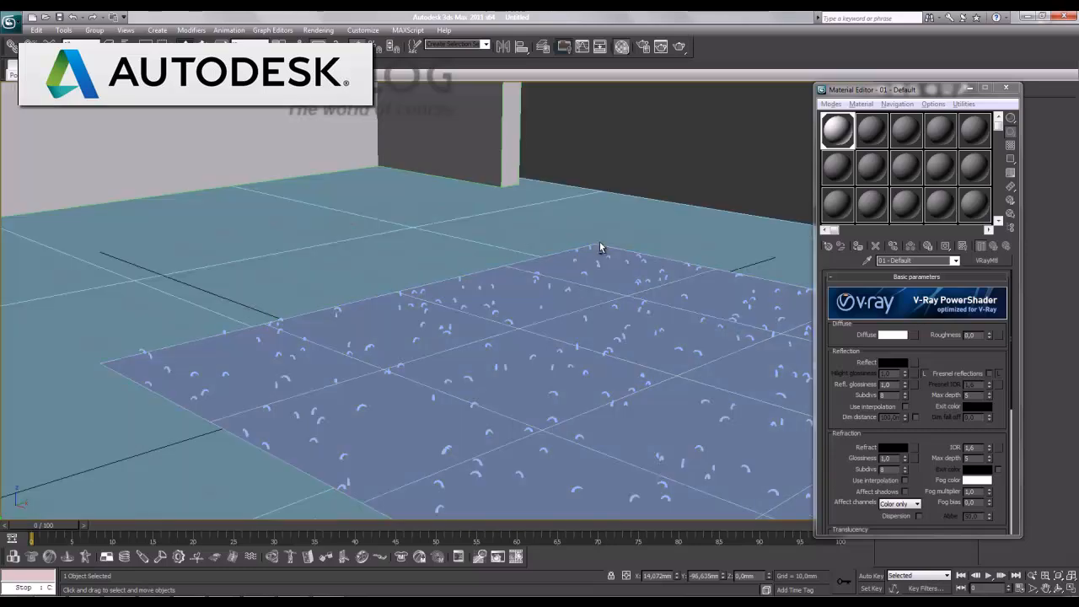
left_click(865, 139)
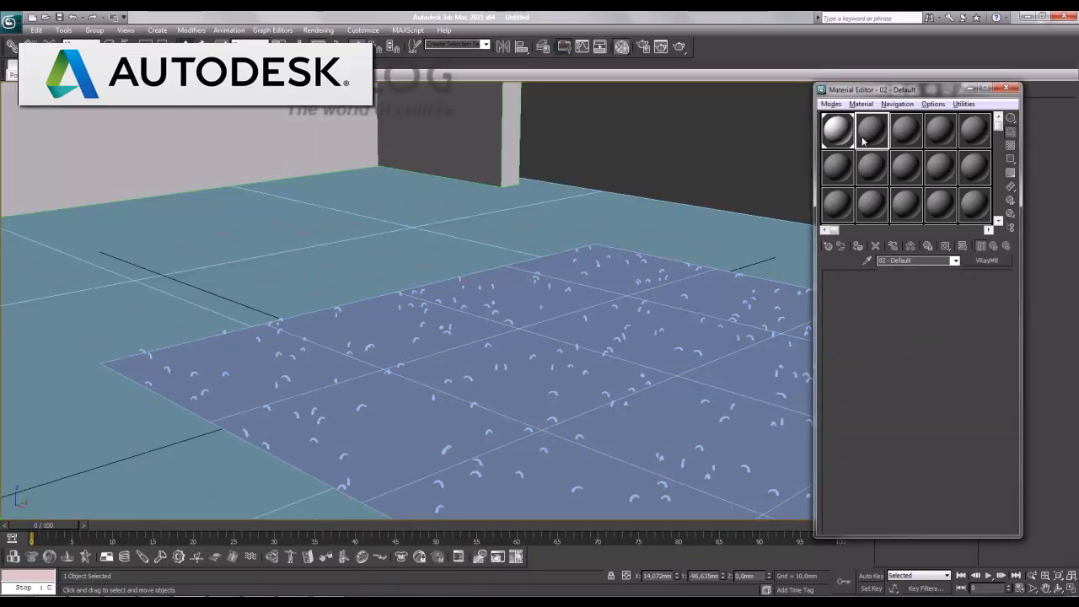
left_click(991, 261)
double_click(476, 452)
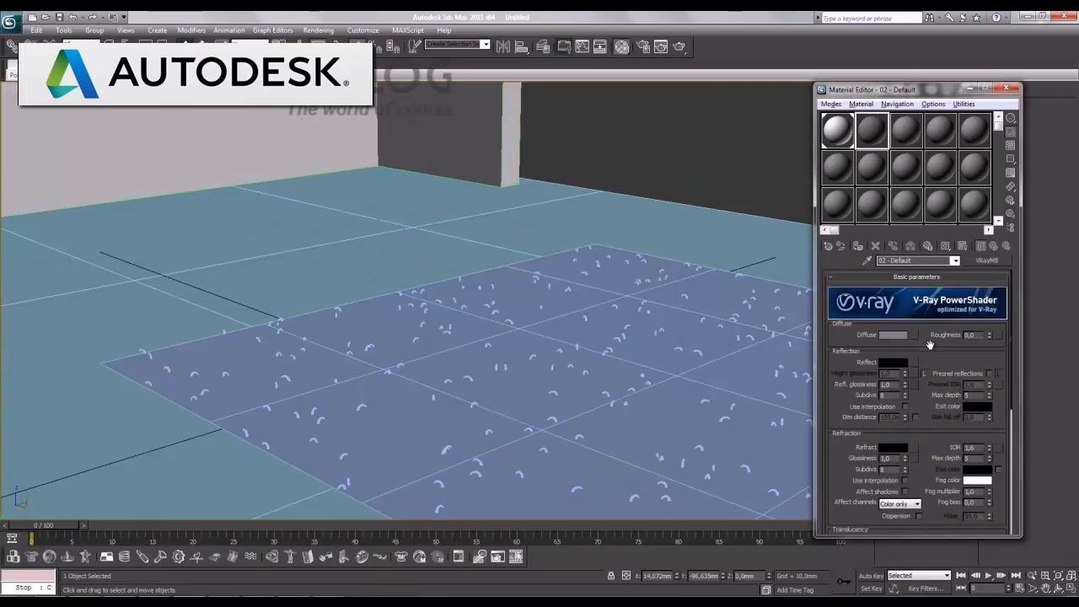
left_click(894, 335)
left_click_drag(328, 126, 328, 153)
left_click(411, 174)
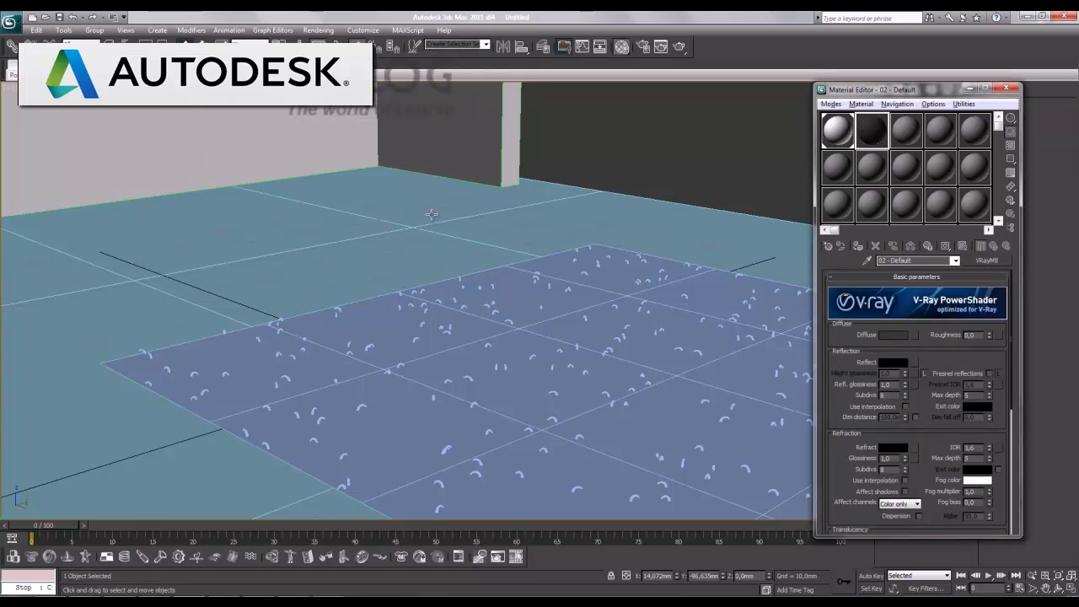
left_click(466, 363)
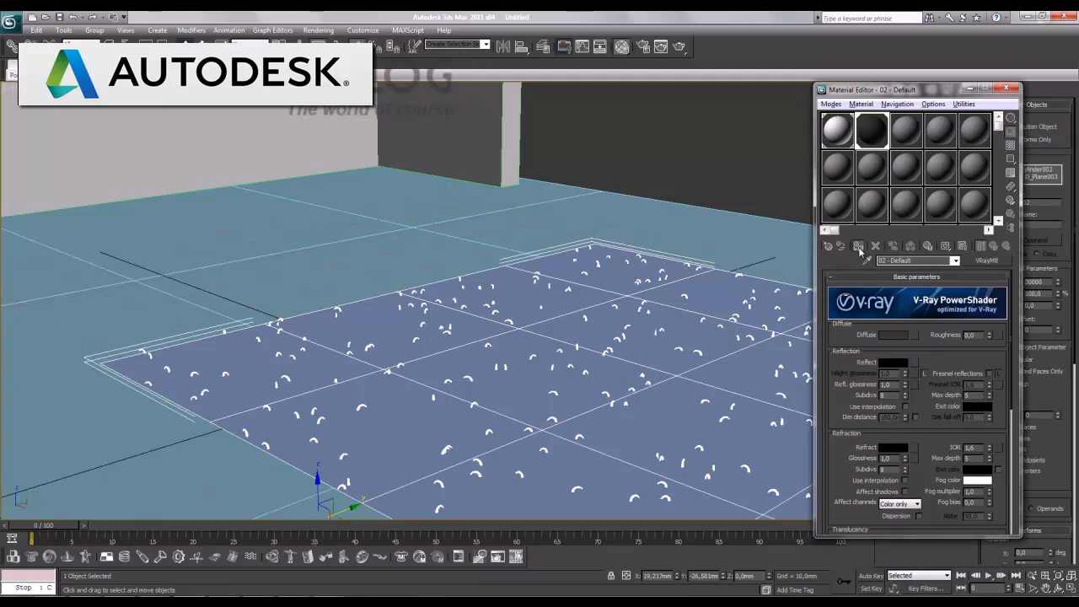
left_click(859, 246)
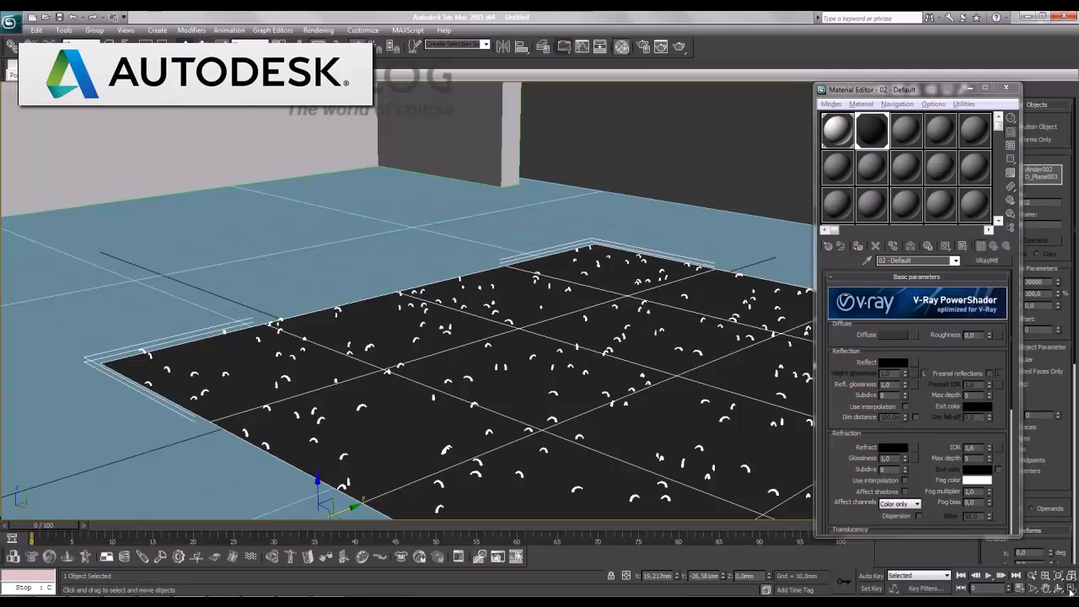
Assign the near-black VRayMtl to both rug objects, selected together at the rug's edge in the Front view
key("alt+w")
middle_click(685, 291)
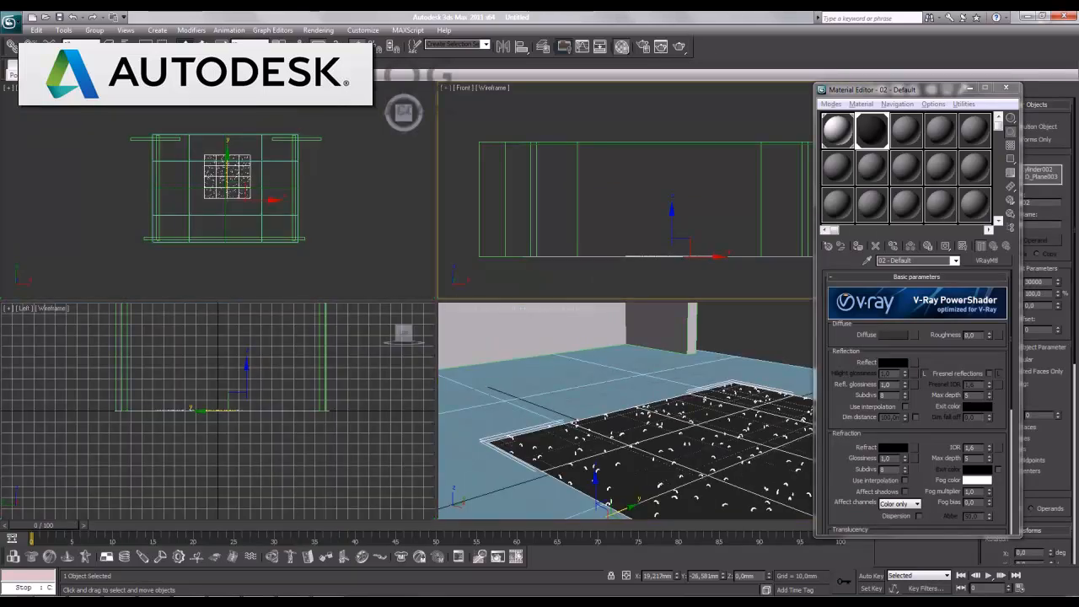
key("alt+w")
middle_click_drag(667, 374, 641, 224)
scroll(483, 295, "up", 5)
middle_click_drag(463, 329, 191, 426)
scroll(698, 360, "up", 4)
middle_click_drag(698, 360, 166, 363)
scroll(425, 349, "up", 2)
scroll(424, 349, "up", 2)
left_click(403, 231)
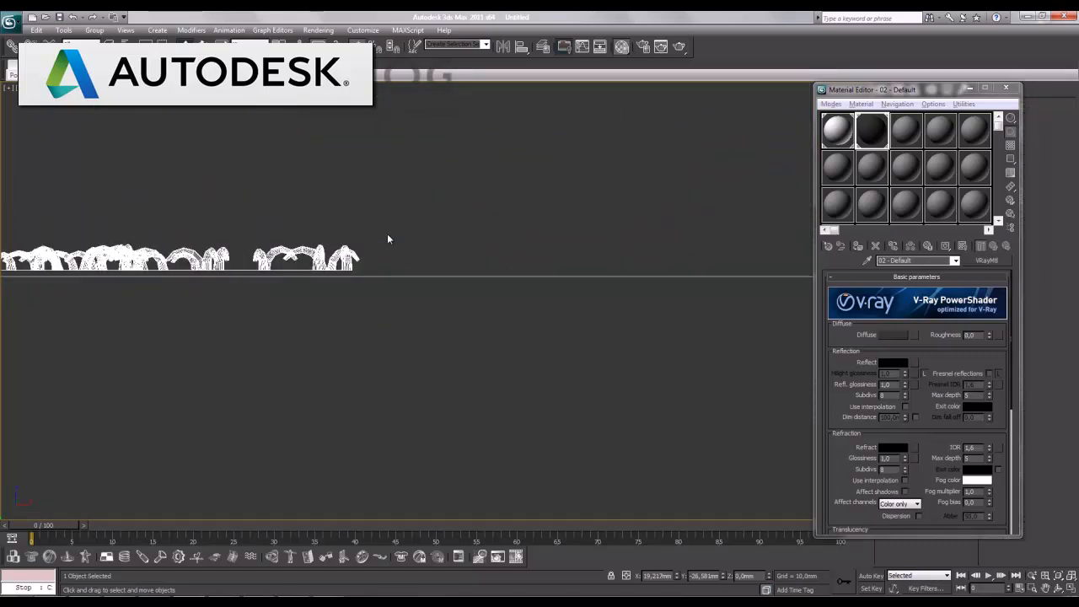
left_click_drag(405, 228, 319, 274)
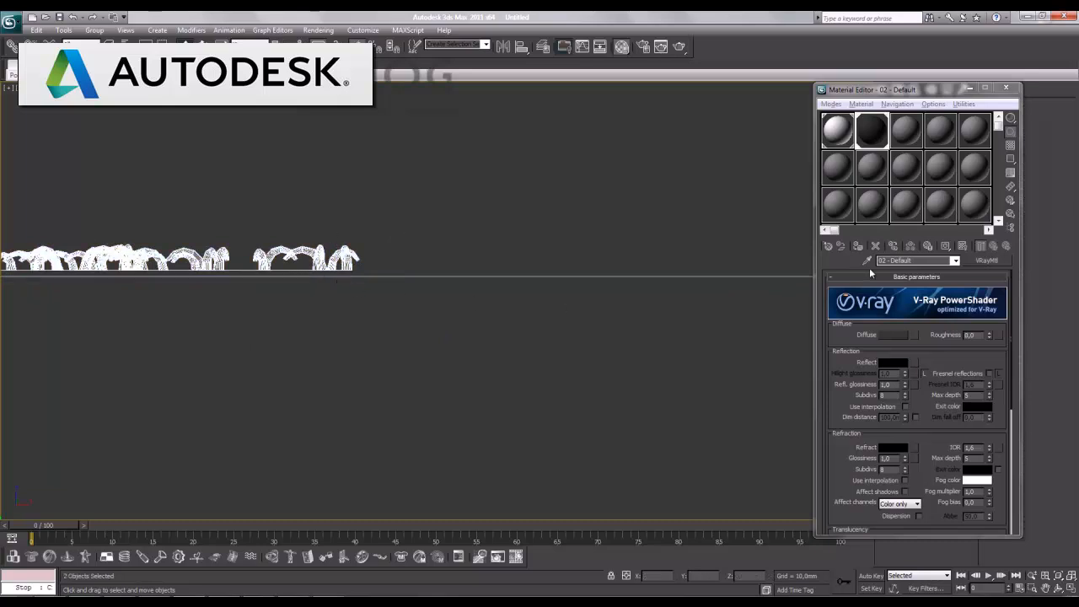
left_click(858, 245)
key("alt+w")
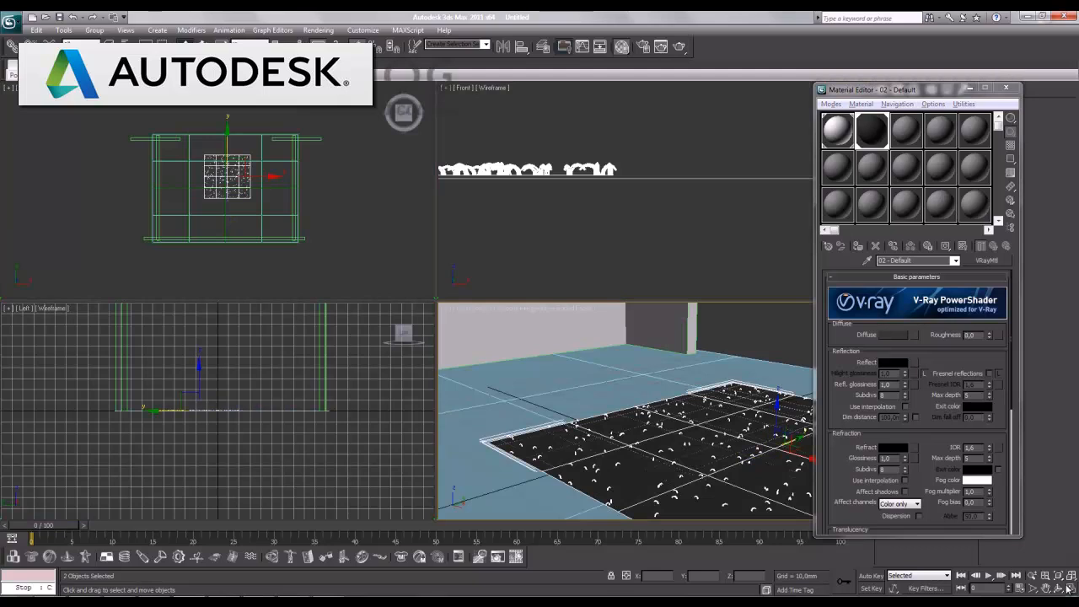
key("alt+w")
Change the third material slot to a VRayMtl
left_click(915, 139)
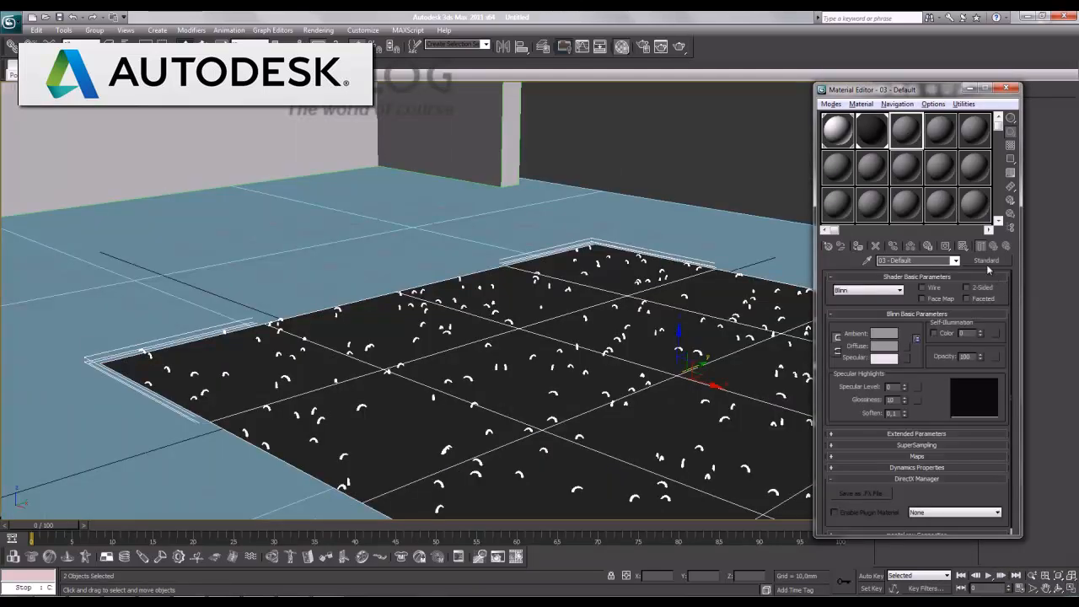
left_click(987, 259)
double_click(446, 453)
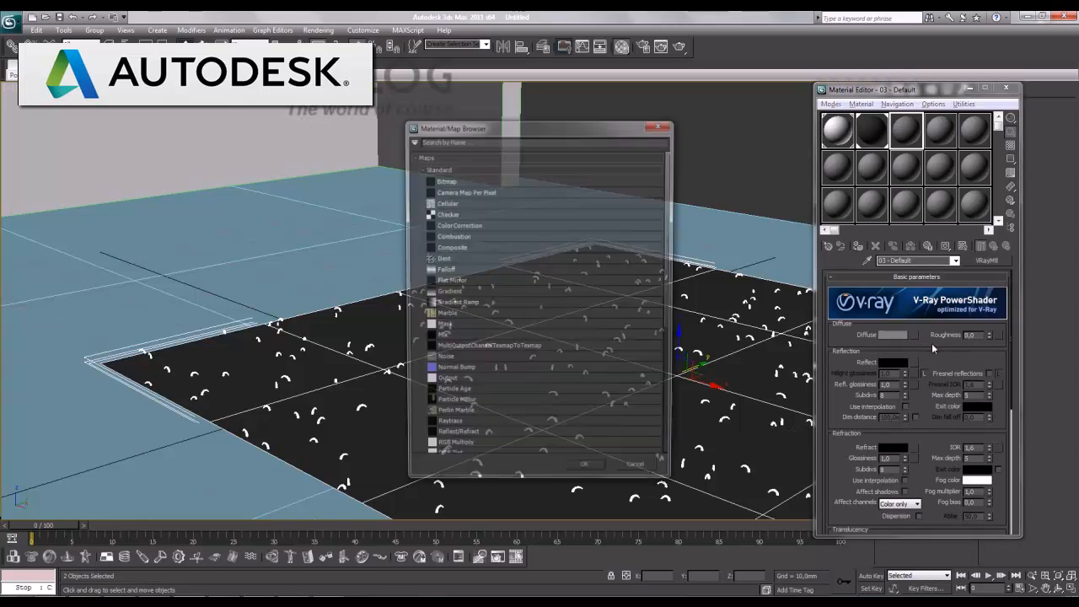
Load the wood-41_d bitmap as the diffuse map, with U and V tiling 1.3 and a W angle of 90
left_click(905, 335)
double_click(443, 180)
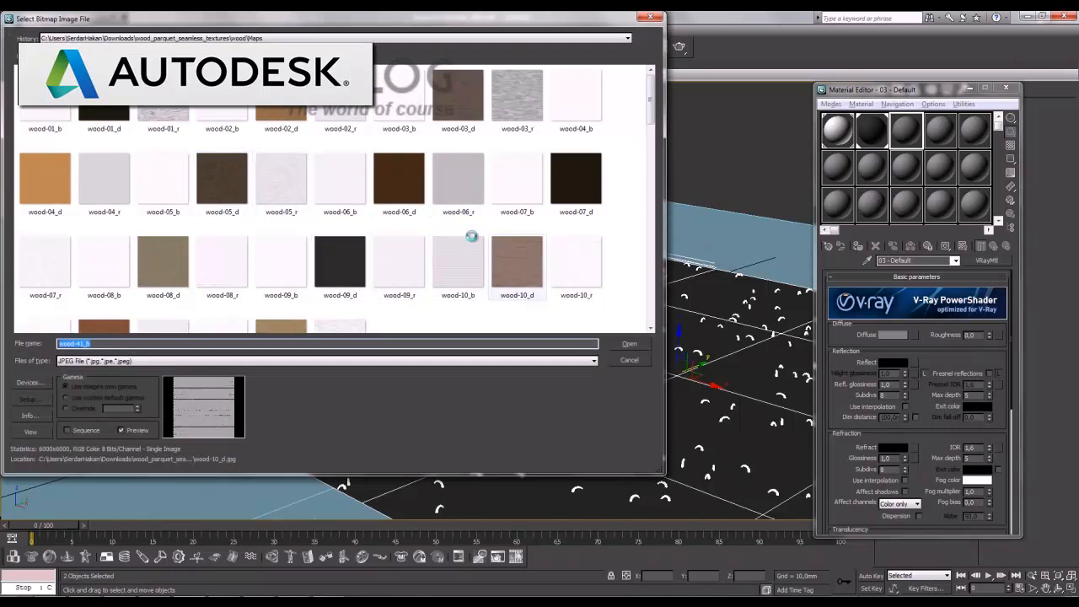
left_click(496, 247)
scroll(480, 249, "down", 5)
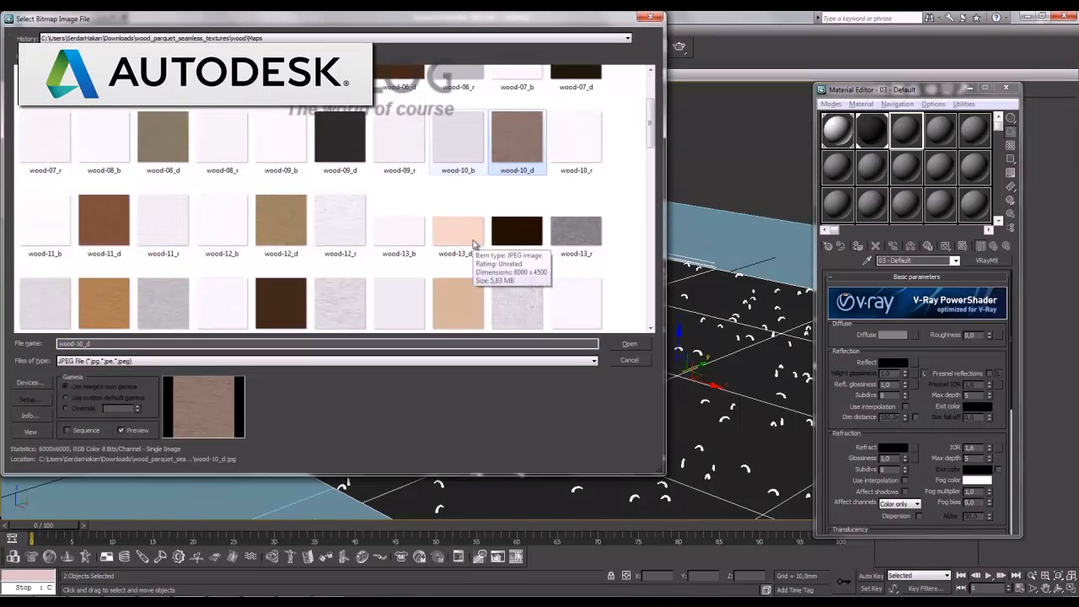
scroll(480, 248, "down", 6)
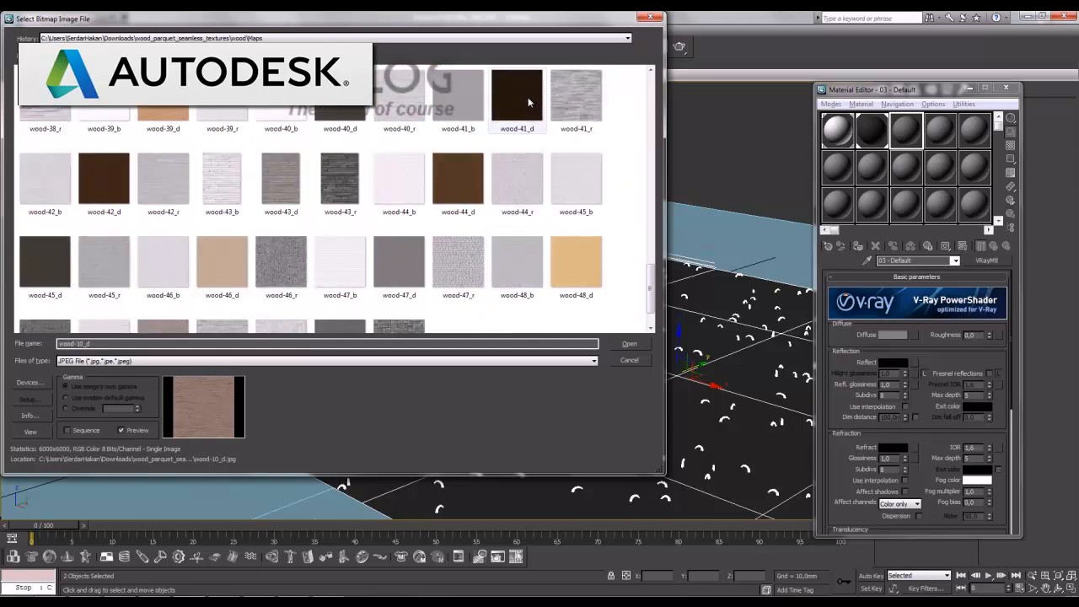
double_click(529, 103)
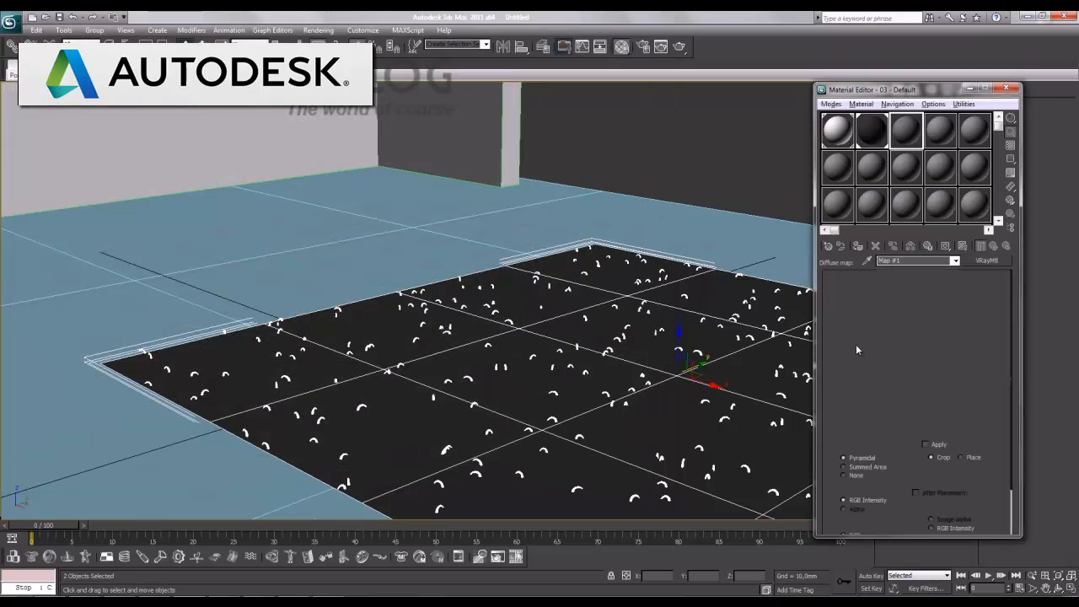
double_click(900, 332)
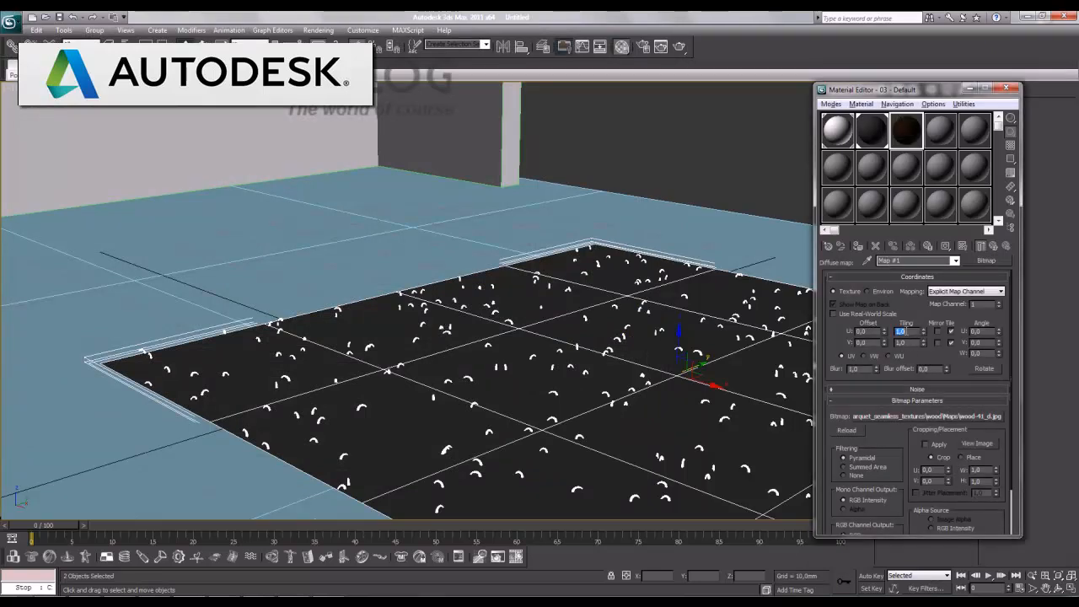
type("1")
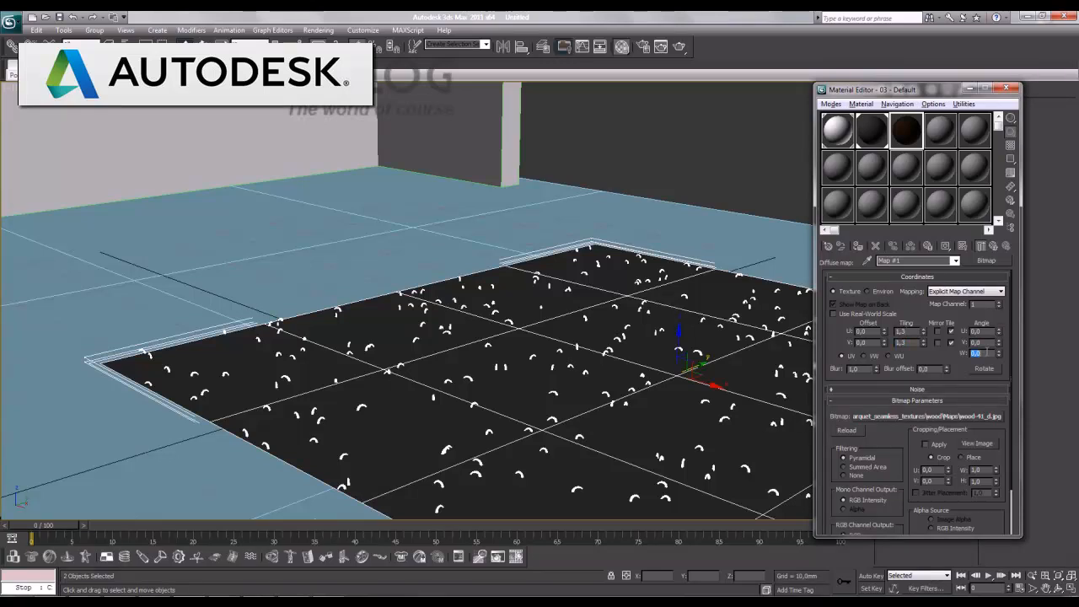
Assign the wood material to the floor and show its texture in the viewport
left_click(632, 222)
left_click(858, 246)
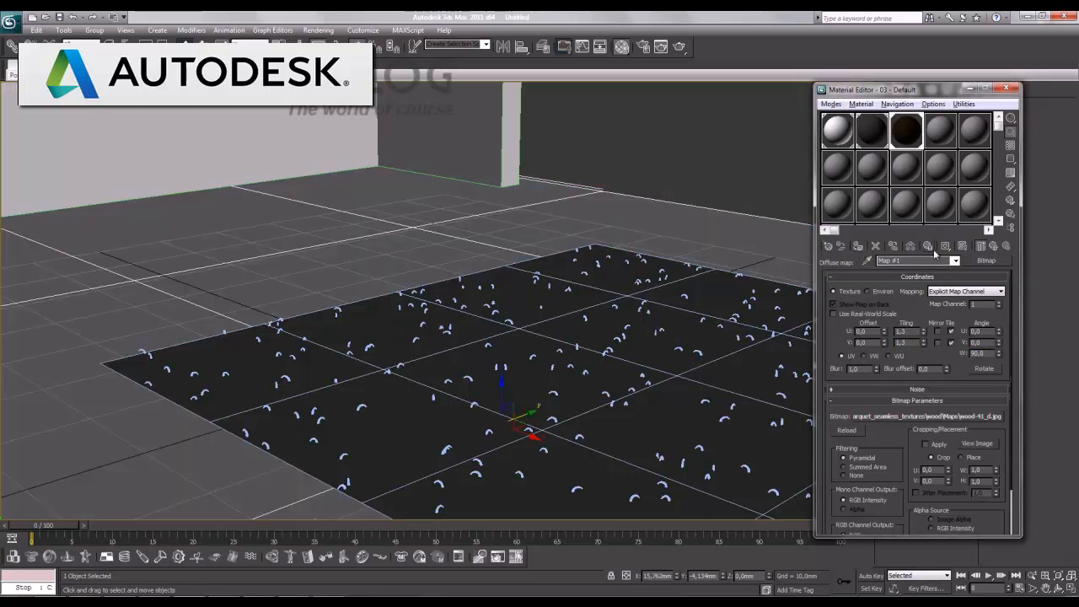
left_click(963, 246)
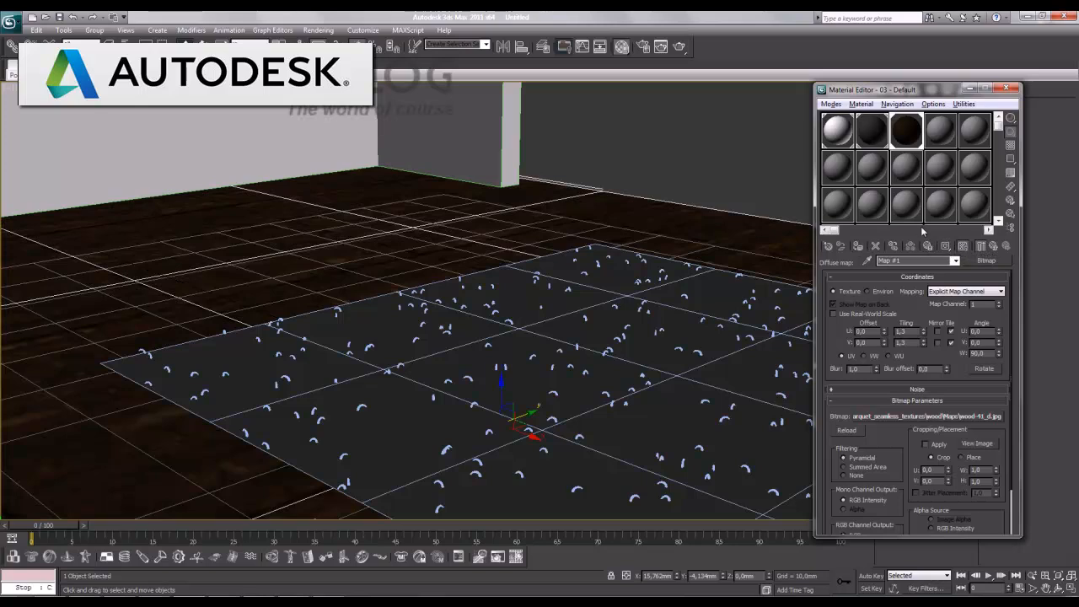
Set the wood material's reflection glossiness to 0.9 and expand its list of maps
left_click(992, 246)
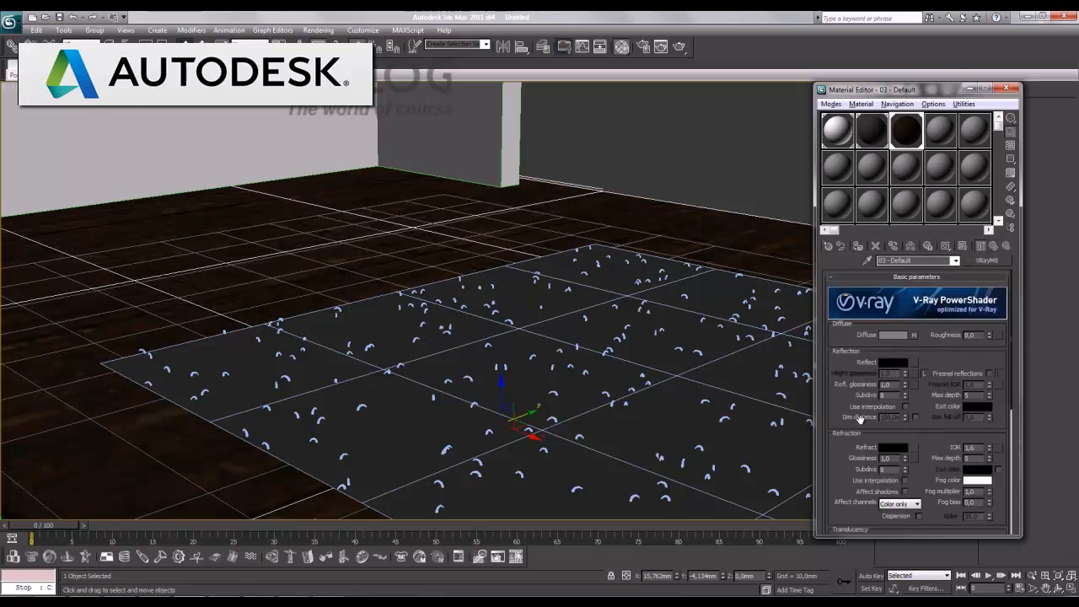
scroll(893, 396, "down", 1)
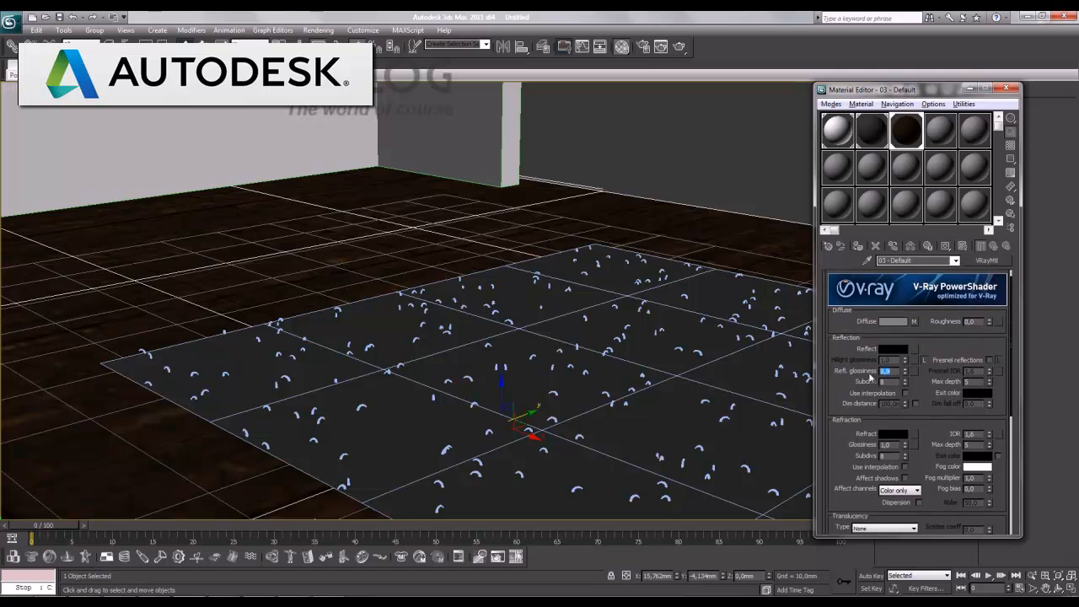
left_click_drag(844, 467, 862, 258)
left_click(932, 348)
left_click(936, 446)
left_click_drag(841, 435, 849, 389)
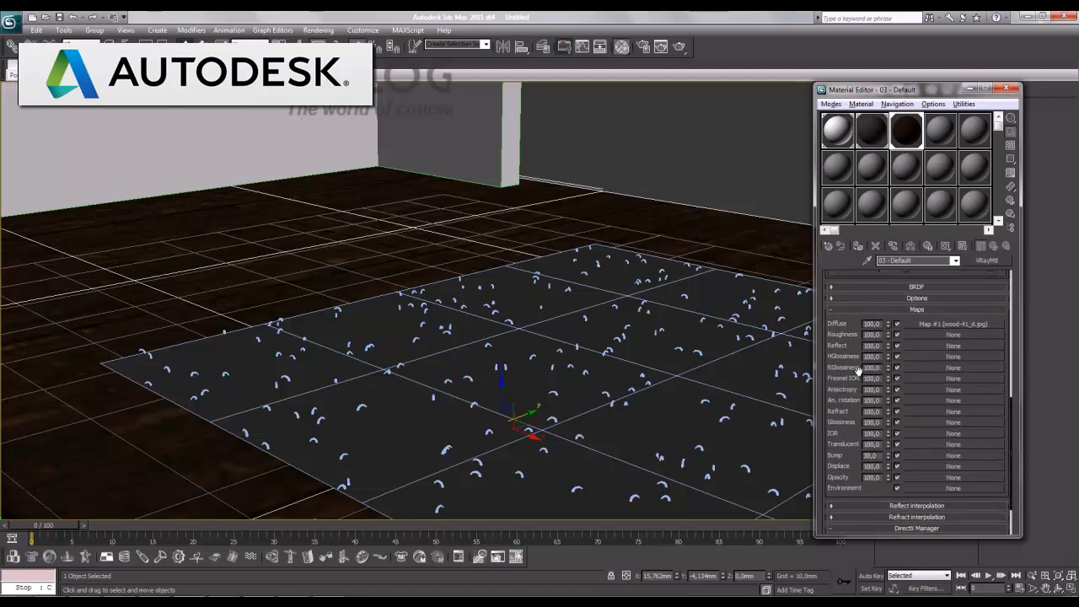
Load the wood-41_r bitmap as the Reflect map, with U and V tiling 1.3, W angle 90 and a map amount of 3
left_click(914, 345)
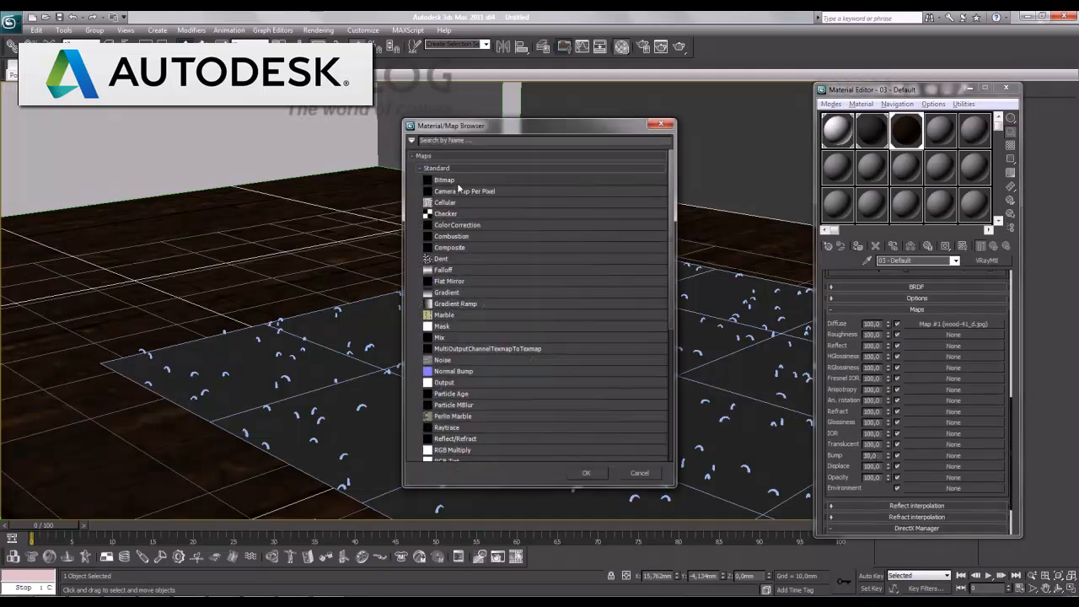
key("Escape")
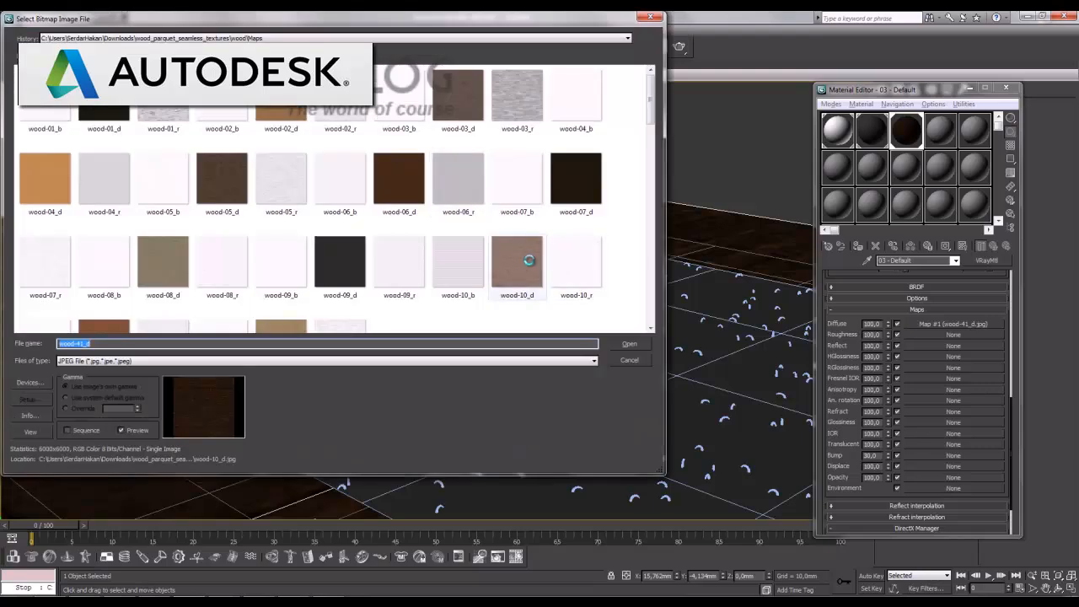
scroll(531, 263, "down", 8)
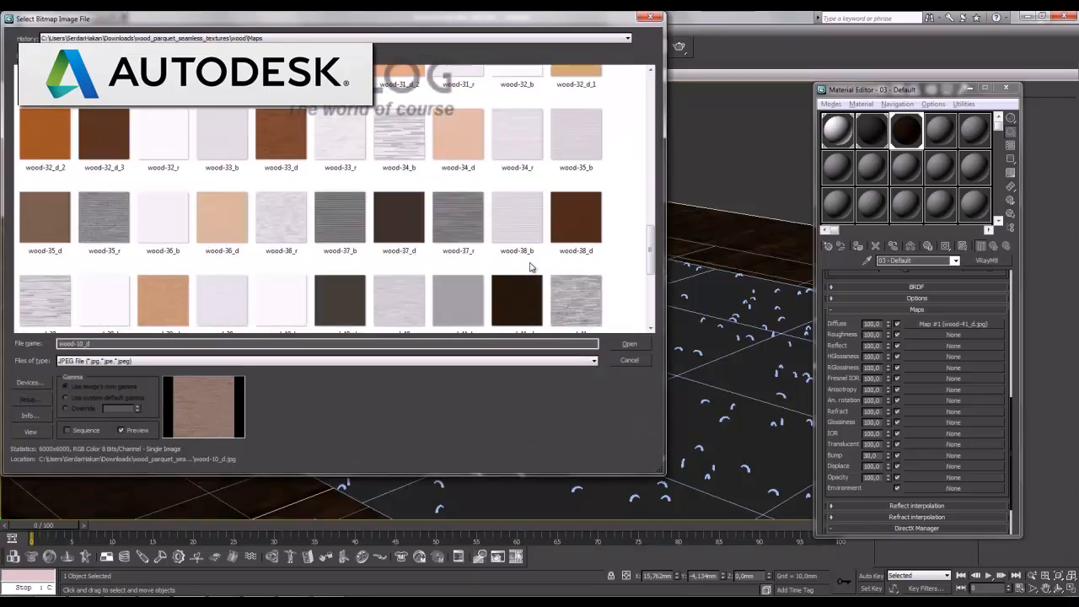
scroll(531, 266, "down", 3)
left_click(587, 184)
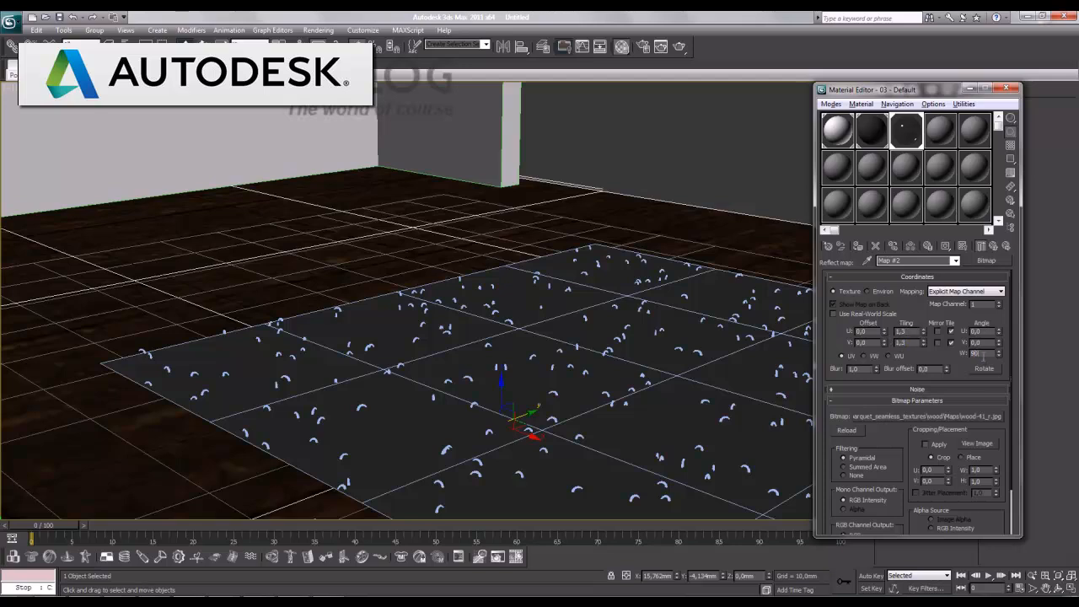
left_click(995, 246)
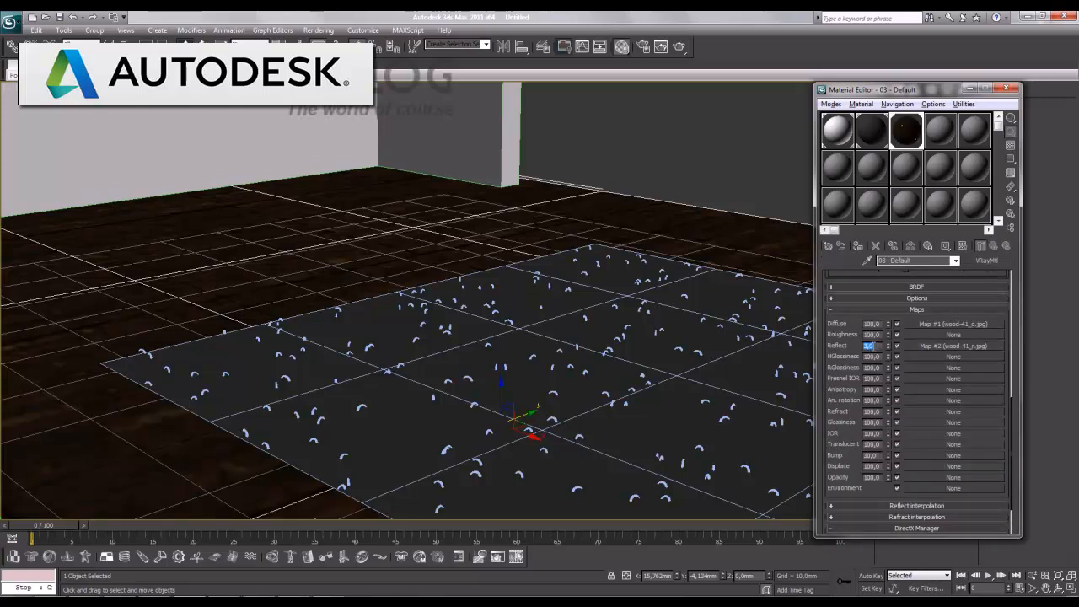
Load the wood-41_b bitmap as the floor material's Bump map, with U and V tiling 1.3 and a W angle of 90
left_click(916, 458)
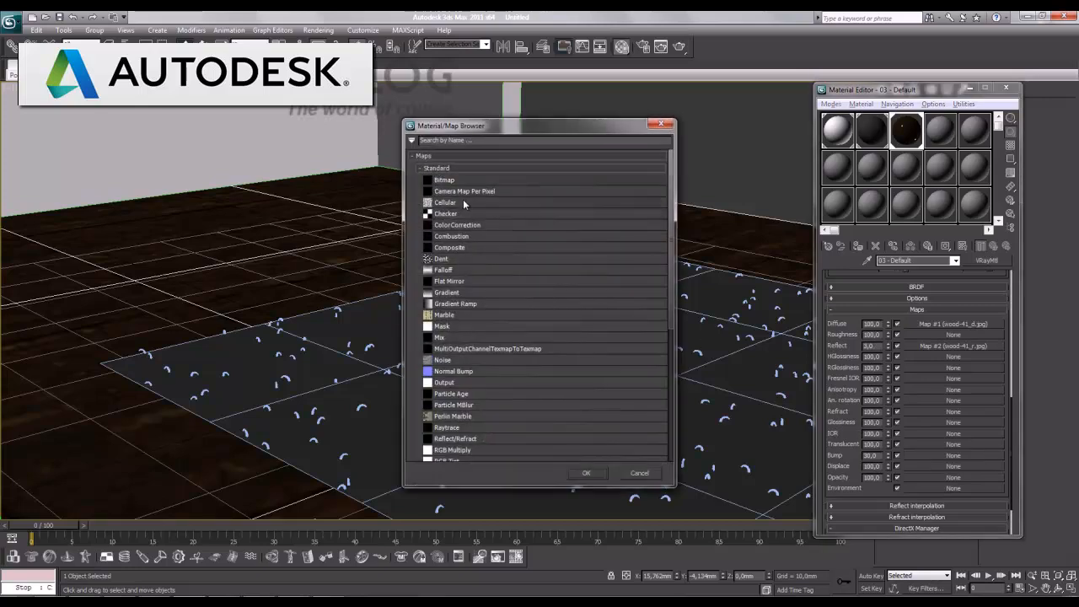
key("Escape")
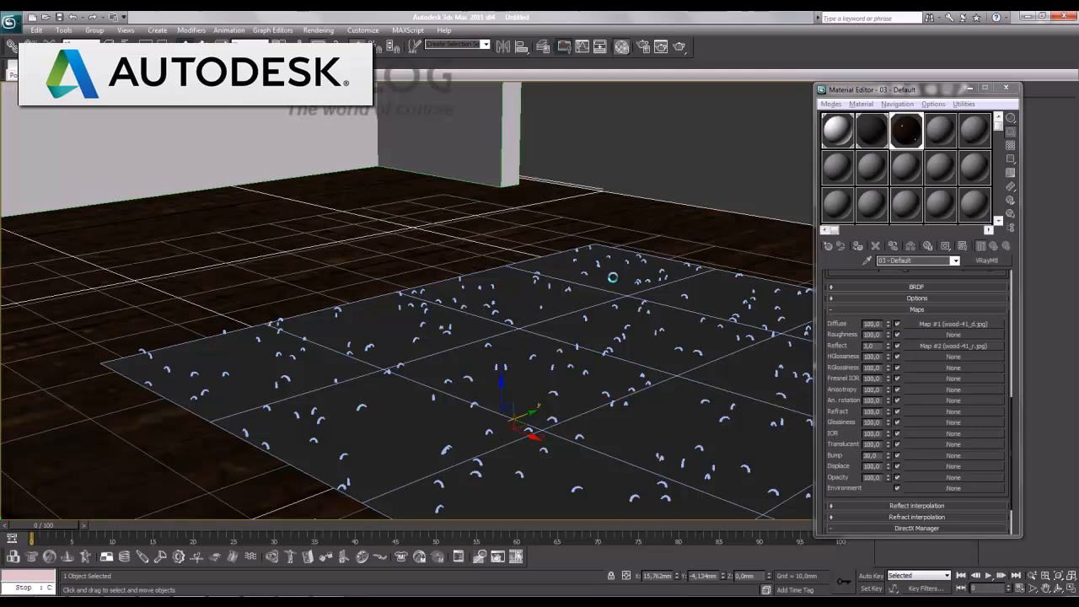
scroll(487, 230, "down", 10)
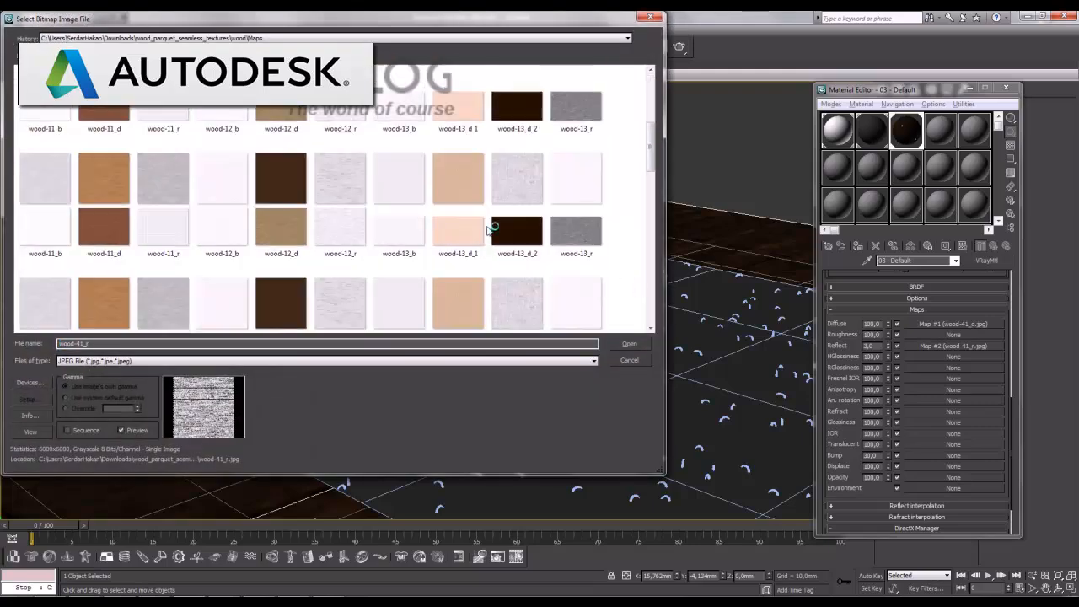
left_click(456, 228)
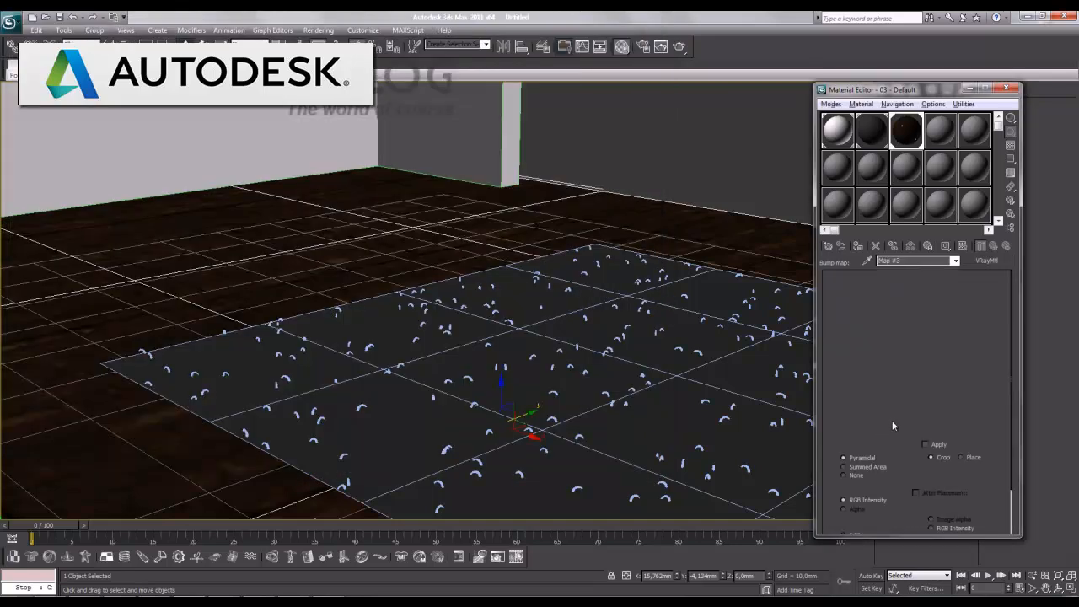
left_click(910, 332)
type("1,3")
key("Tab")
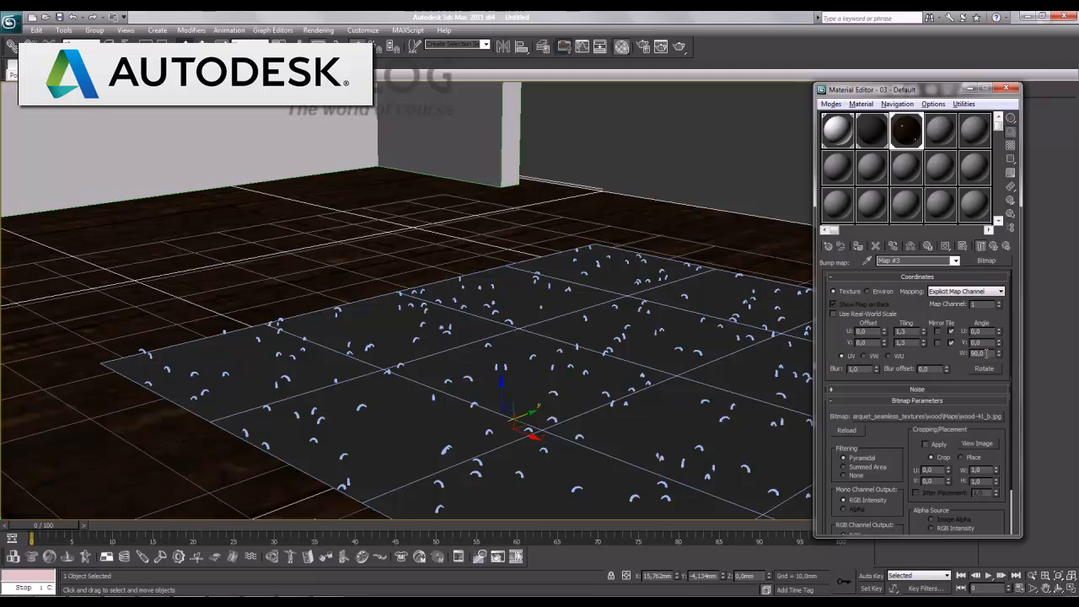
left_click(994, 246)
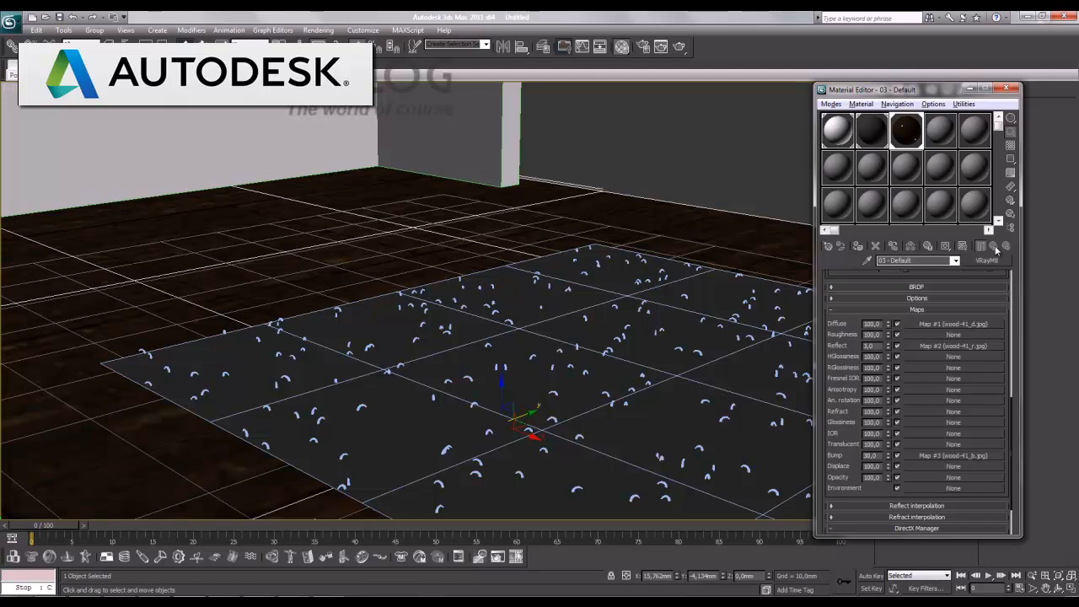
In the Front view, lower the scattered fibres together with their rug plane by about 0.115 mm to floor level
left_click(971, 87)
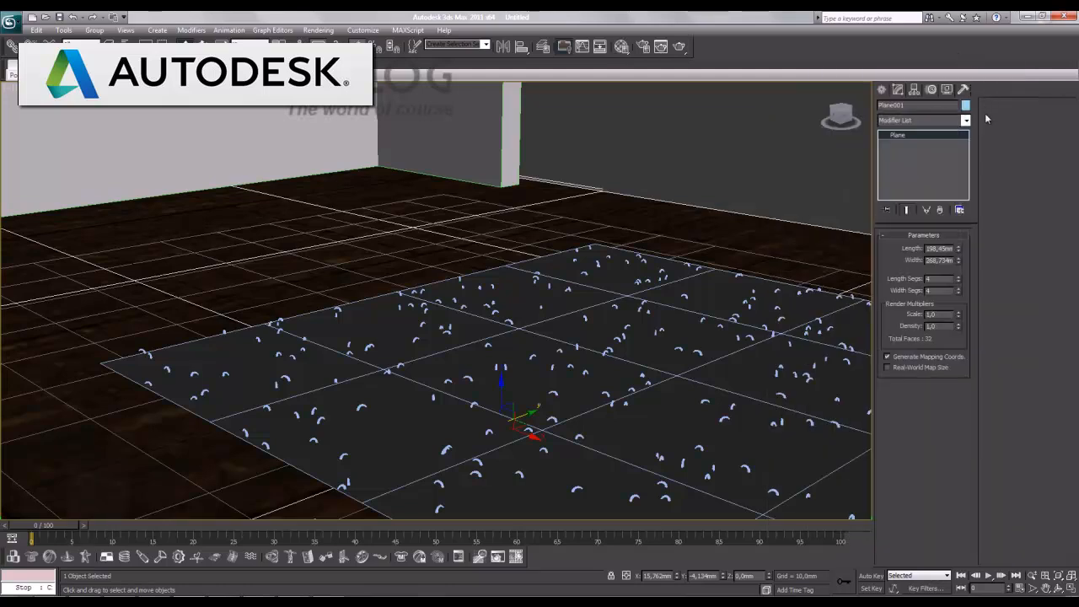
left_click(1072, 589)
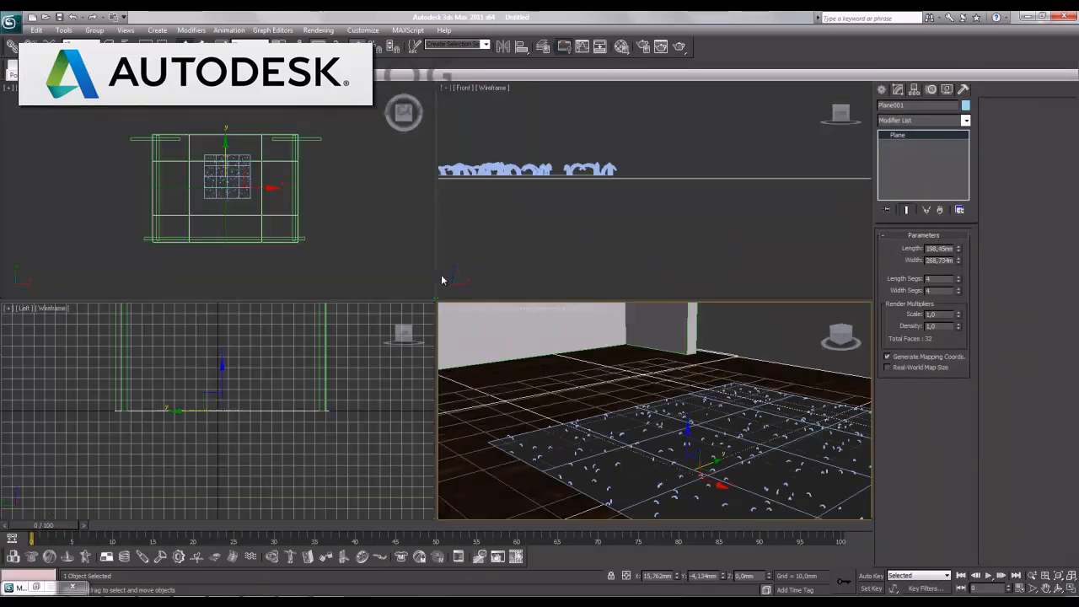
left_click(477, 289)
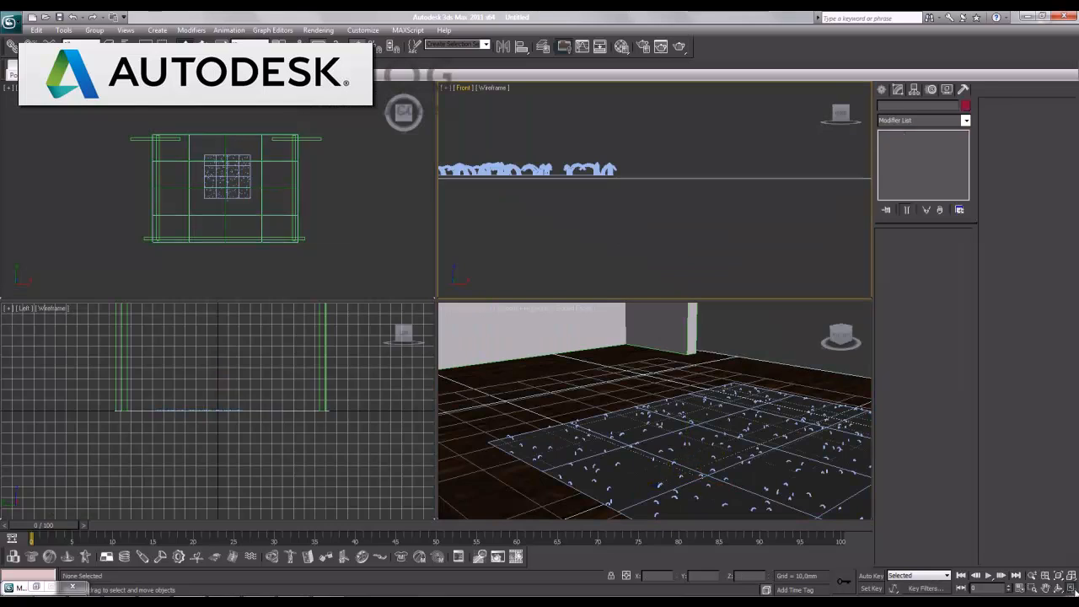
left_click(1073, 590)
left_click_drag(371, 231, 331, 272)
mouse_move(165, 357)
middle_mouse_down()
mouse_move(691, 384)
mouse_move(429, 380)
mouse_move(612, 397)
middle_mouse_up()
middle_click_drag(258, 381, 578, 393)
middle_click_drag(142, 320, 356, 320)
scroll(318, 344, "up", 5)
middle_click_drag(291, 349, 596, 250)
scroll(385, 298, "up", 2)
left_click_drag(387, 228, 387, 238)
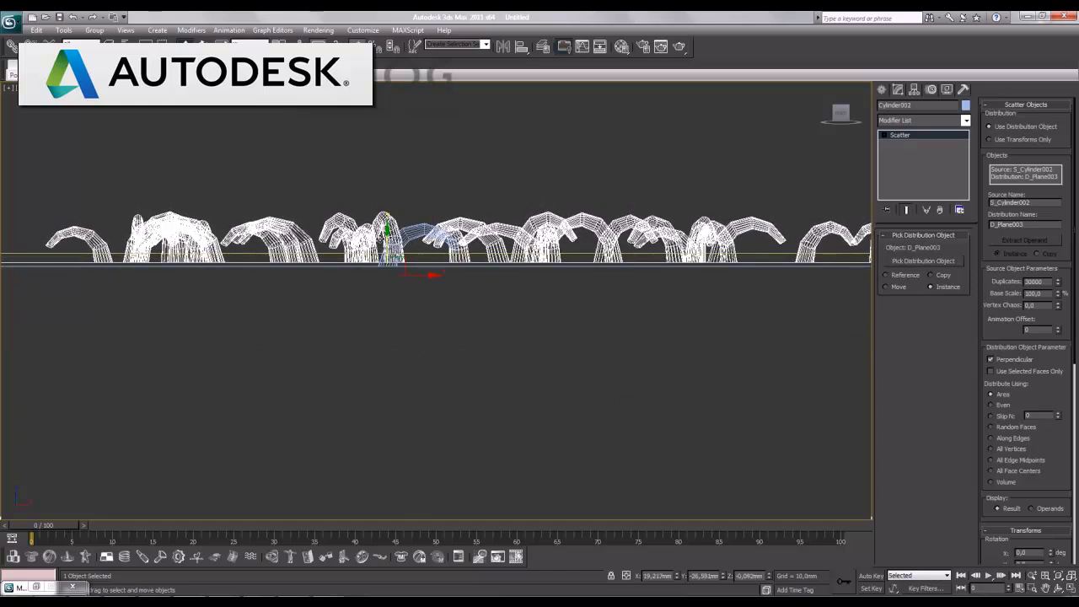
key("ctrl+z")
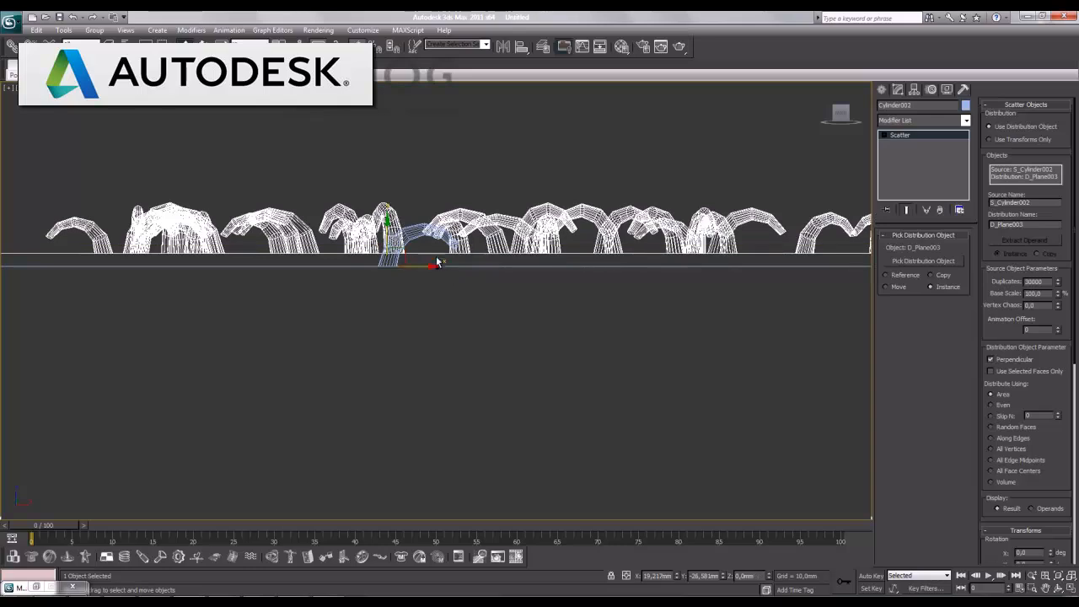
left_click_drag(430, 257, 429, 257)
left_click_drag(390, 203, 391, 216)
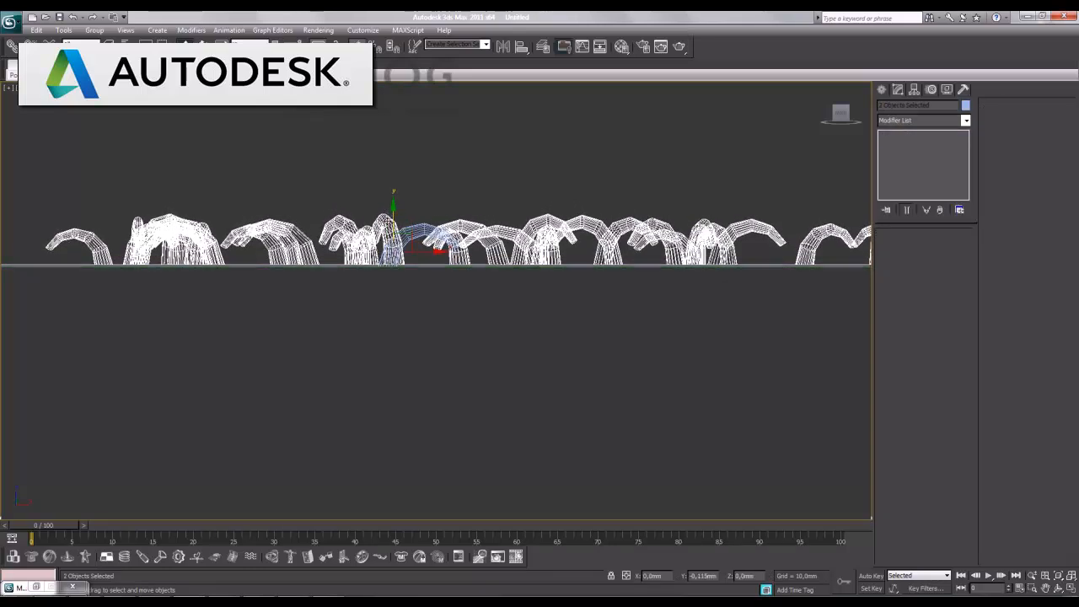
left_click(418, 290)
left_click(427, 270)
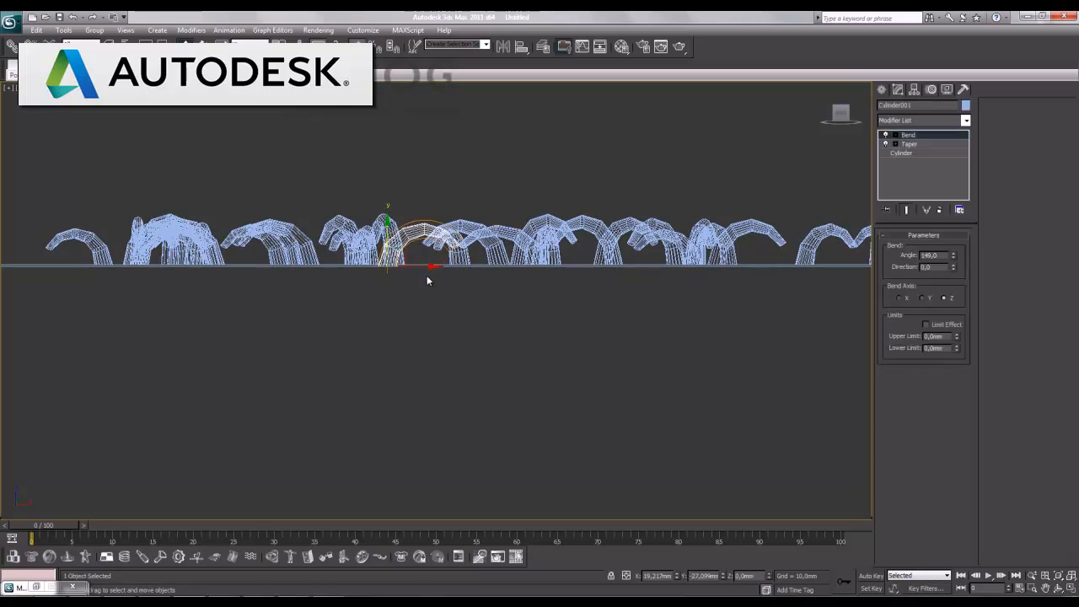
left_click(427, 279)
Draw a VRayLight plane over the window opening in the Front view, about 85.7 mm half-length and 53.6 mm half-width
scroll(486, 343, "down", 5)
scroll(486, 343, "down", 4)
middle_click_drag(470, 329, 472, 329)
scroll(472, 329, "up", 3)
middle_click_drag(507, 267, 508, 318)
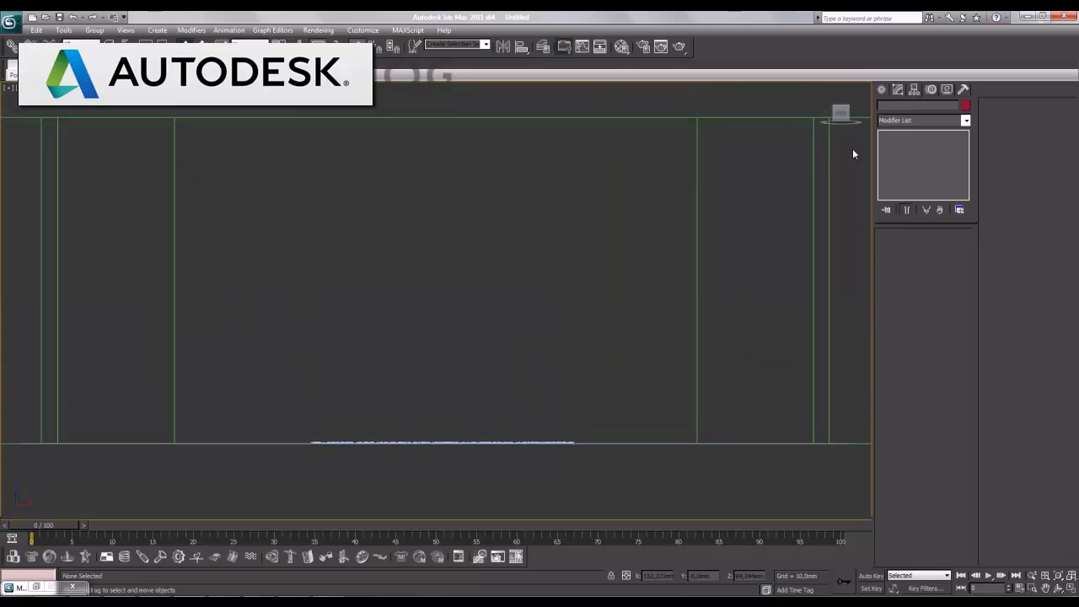
left_click(882, 89)
left_click(912, 108)
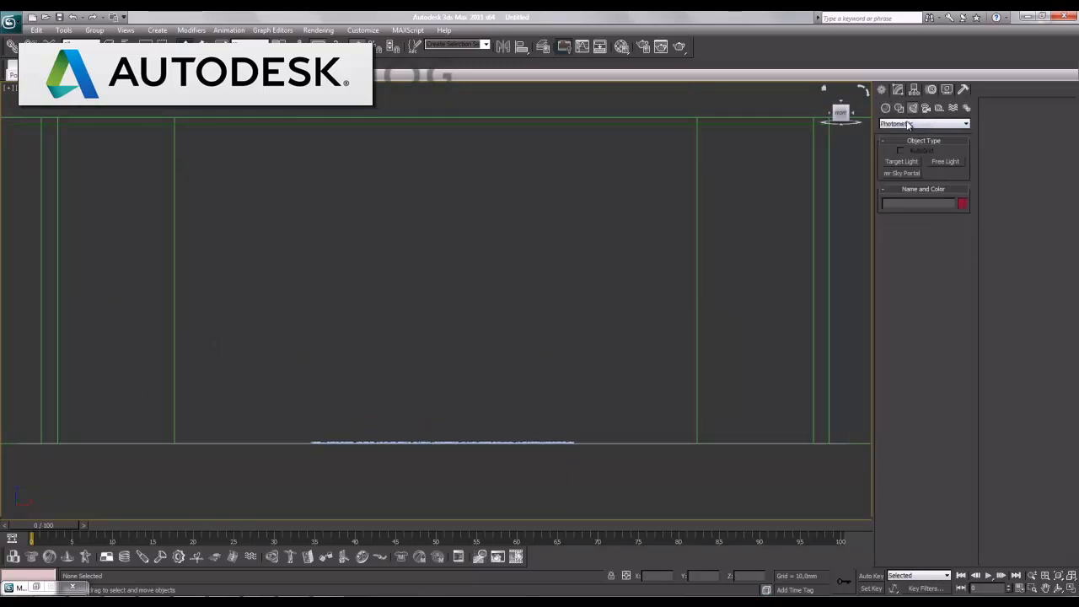
left_click(924, 123)
left_click(912, 144)
left_click(903, 162)
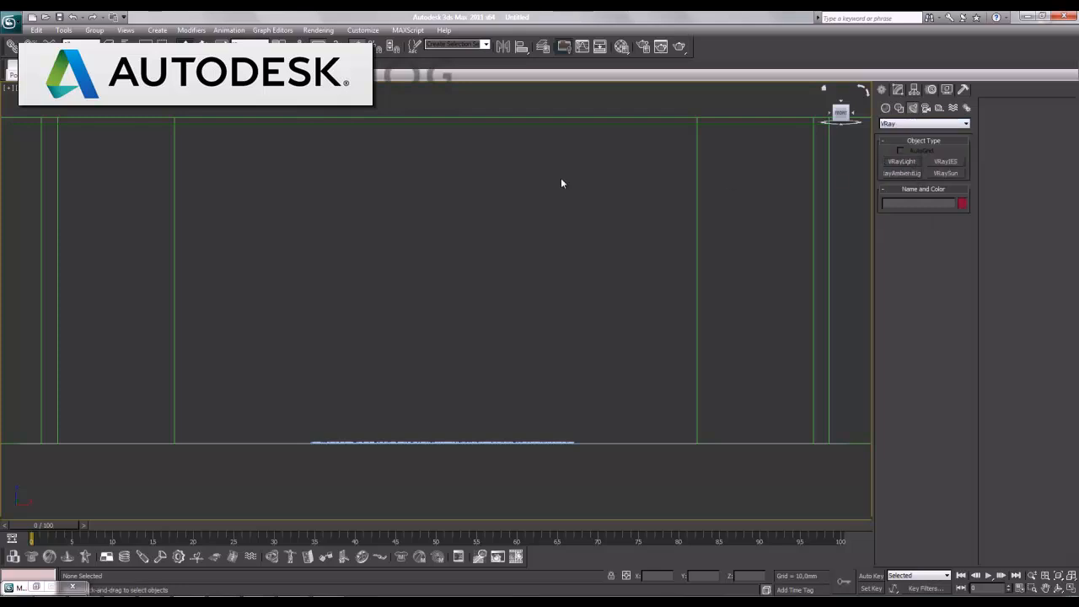
left_click_drag(177, 120, 699, 445)
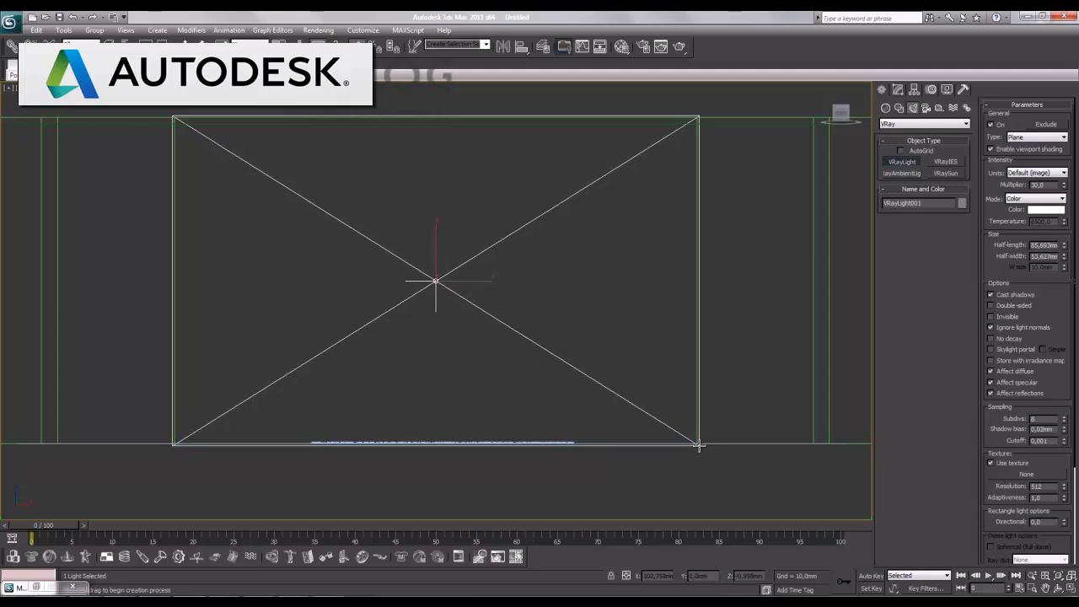
right_click(544, 365)
In the Top view, rotate the plane light 180 degrees about Z and move it about 88 mm along Y into the window opening
left_click(1071, 590)
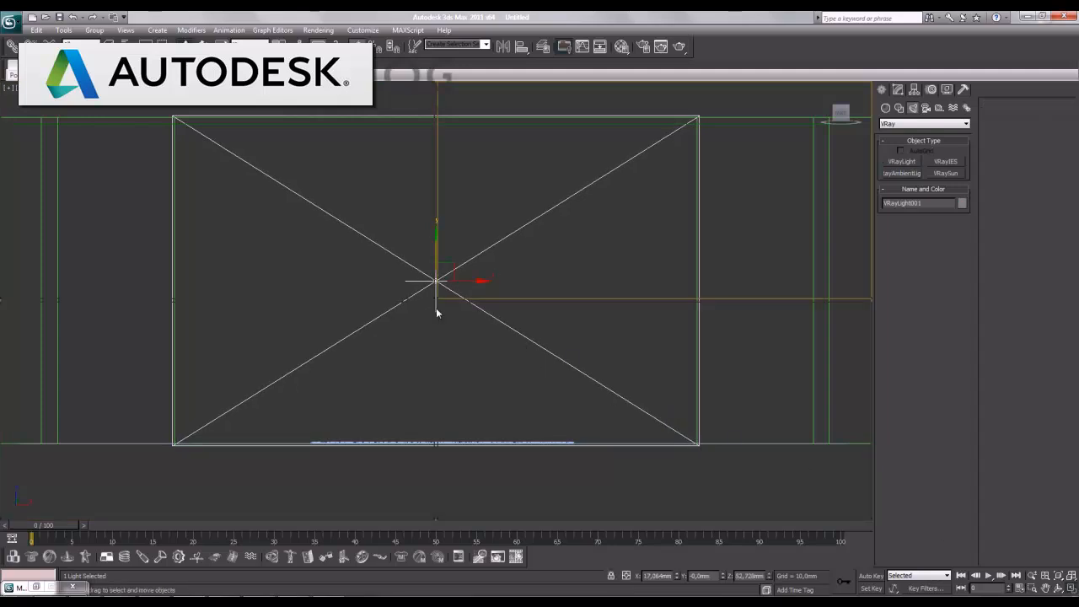
left_click(1072, 590)
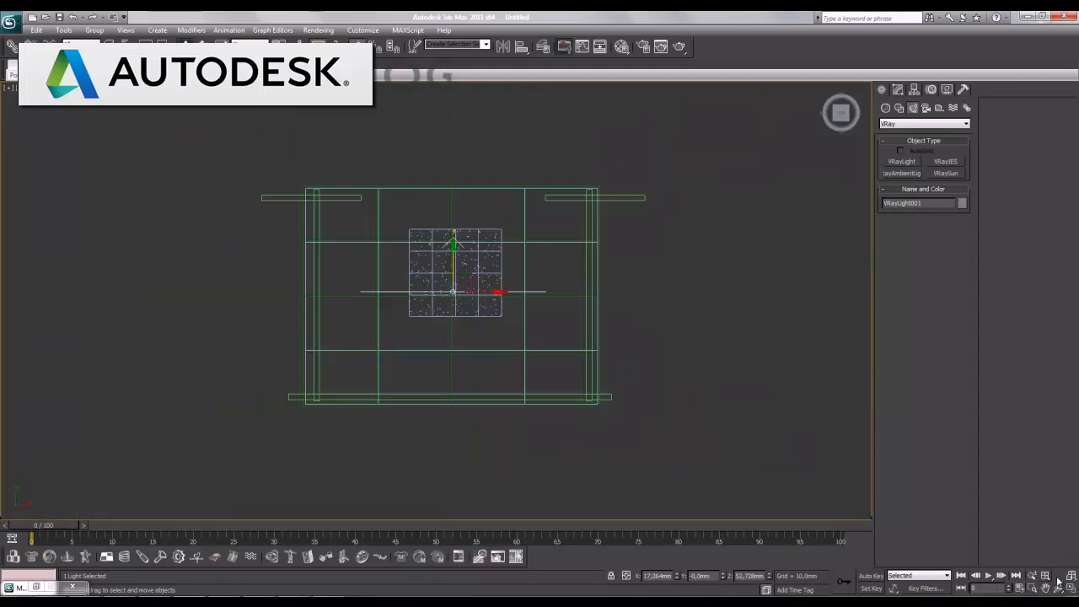
left_click(203, 46)
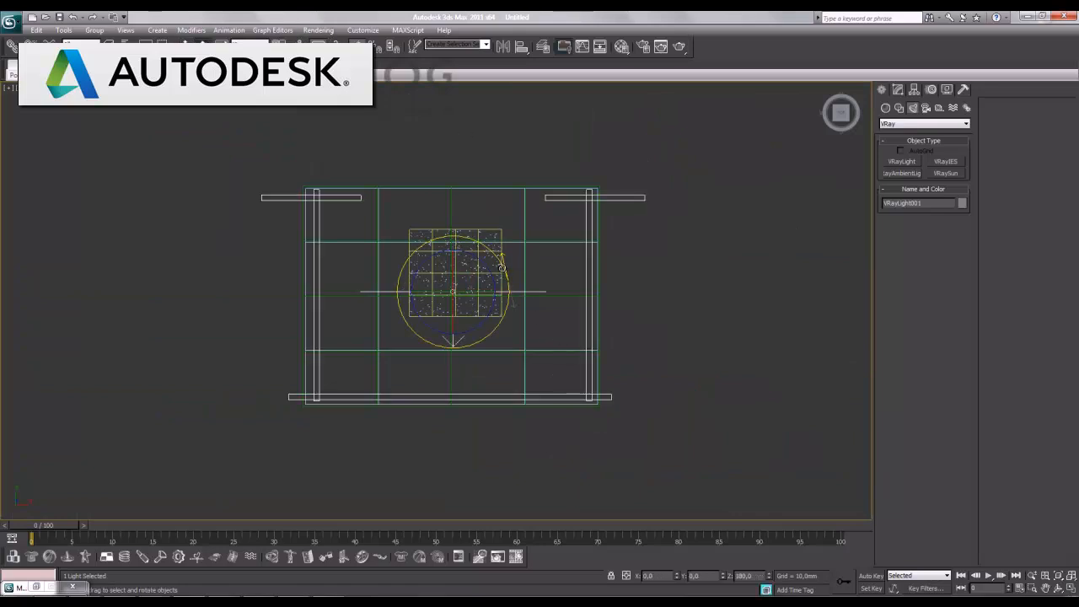
key("w")
left_click_drag(452, 261, 456, 168)
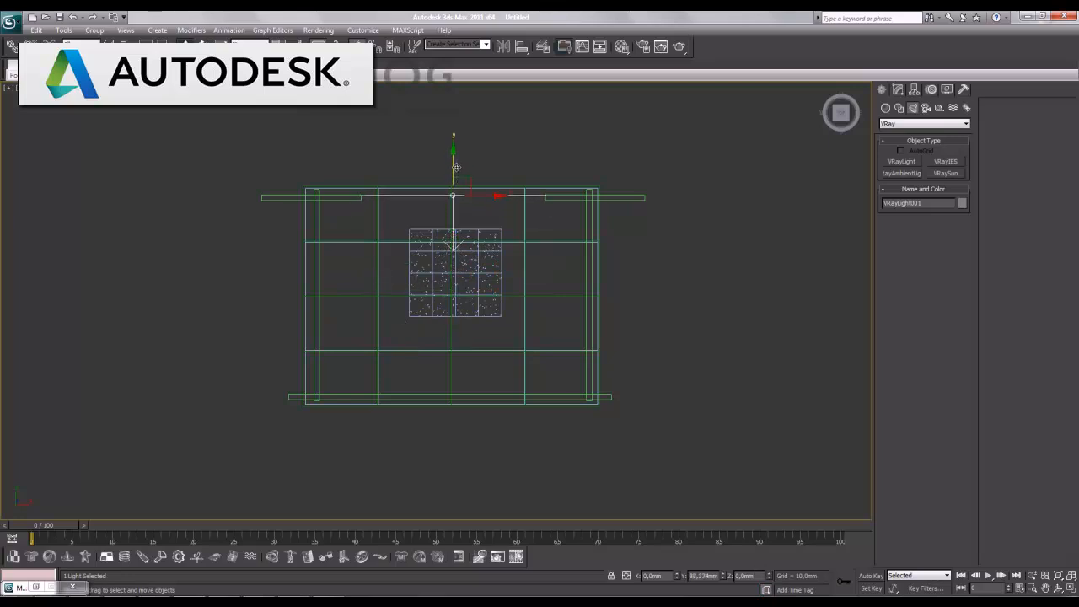
left_click(897, 89)
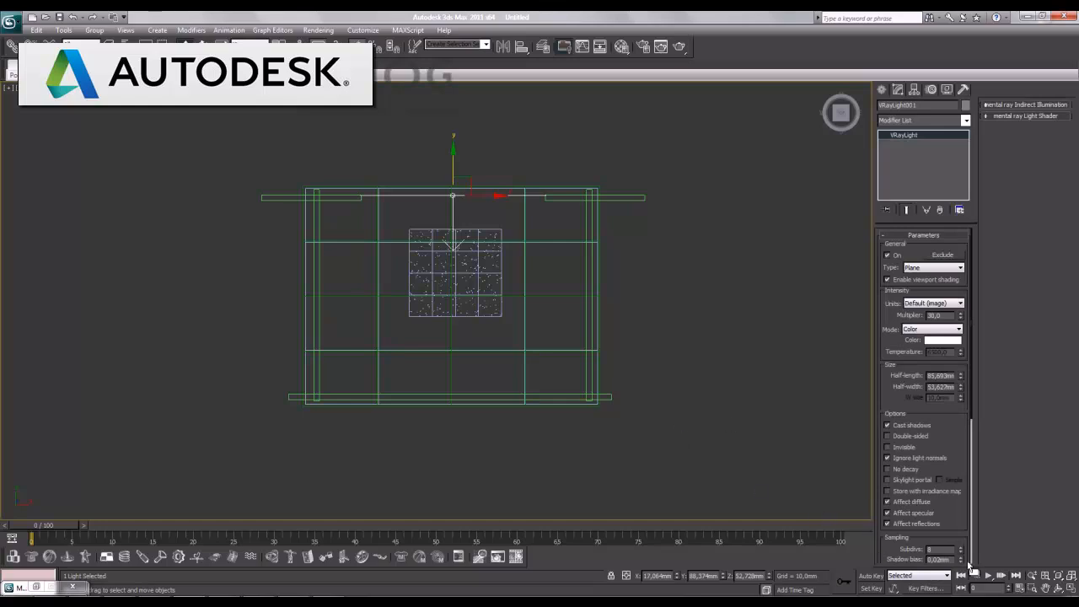
Place a VRayPhysicalCamera in the Top view at the wall opposite the window, with its target on the rug
left_click(882, 89)
left_click(926, 107)
left_click(924, 124)
left_click(924, 137)
left_click(948, 162)
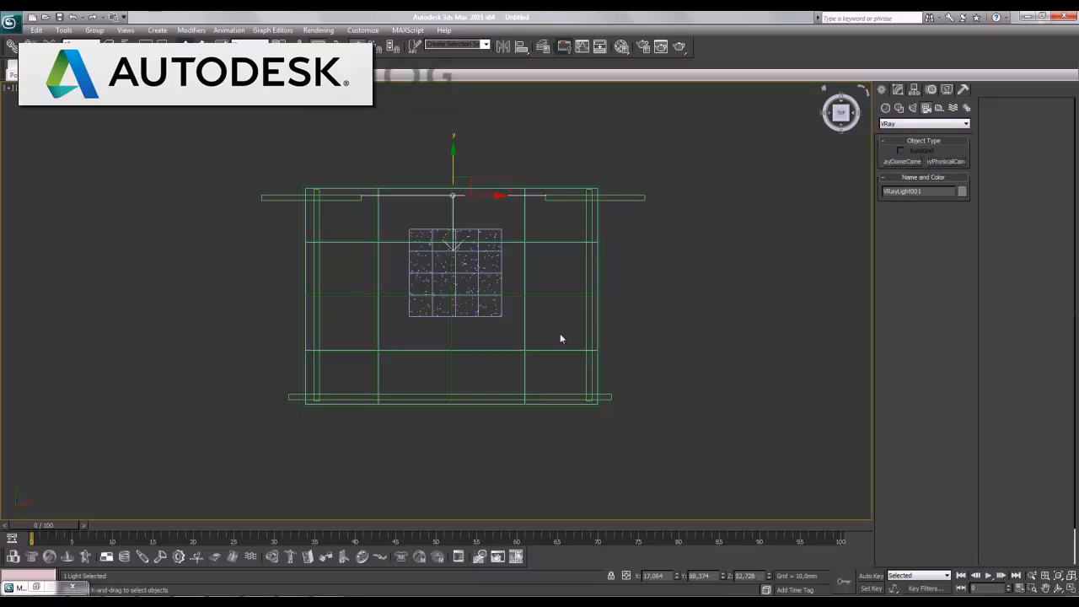
left_click_drag(452, 392, 451, 272)
right_click(451, 273)
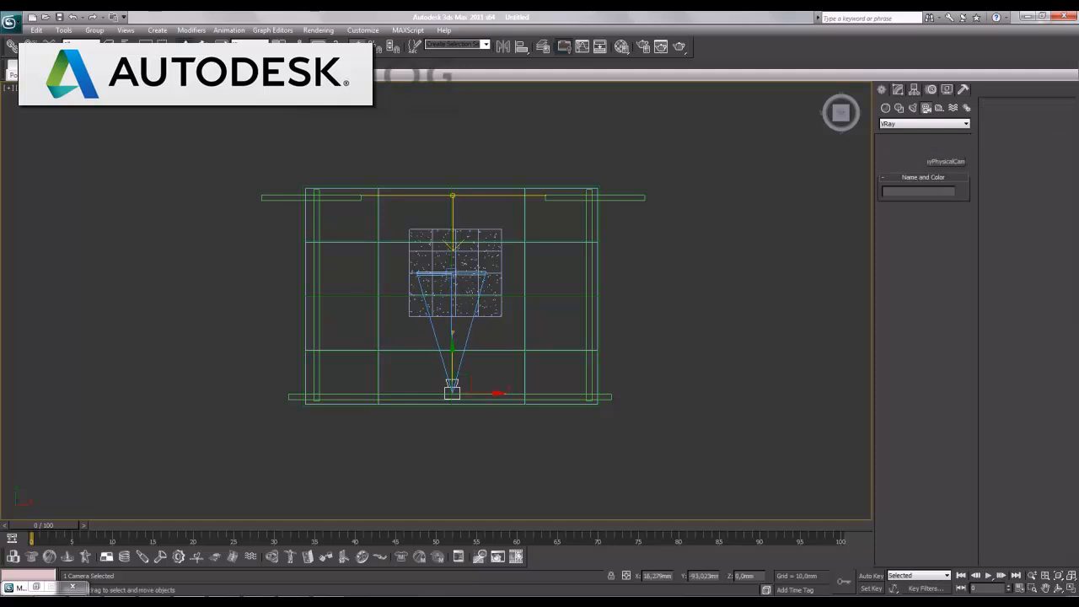
Turn off the camera's vignetting and set its f-number to 6, film speed to 400 and white balance to Neutral
left_click(898, 89)
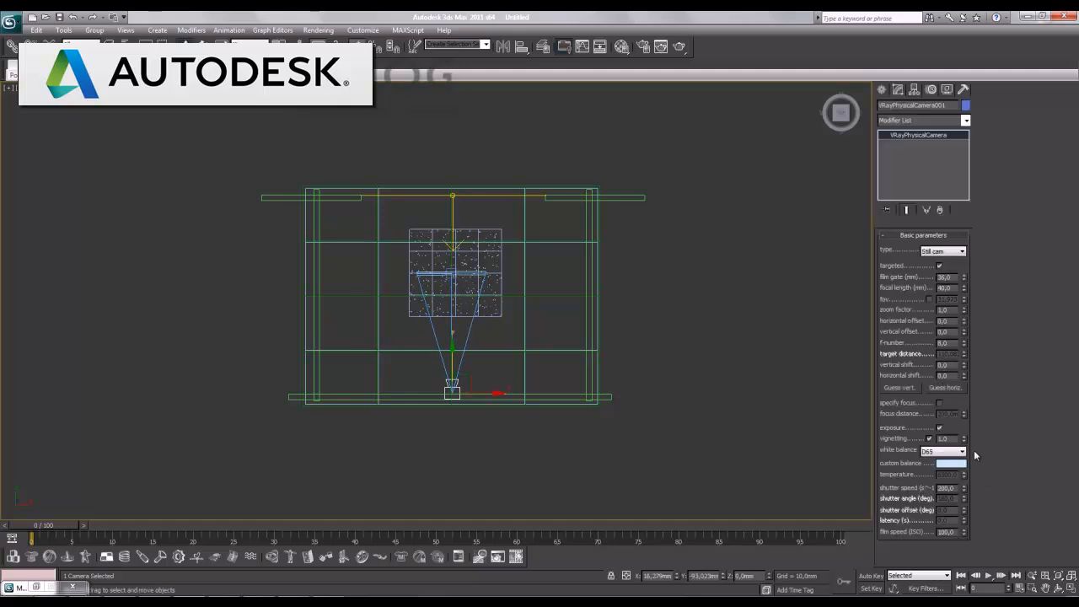
left_click(930, 439)
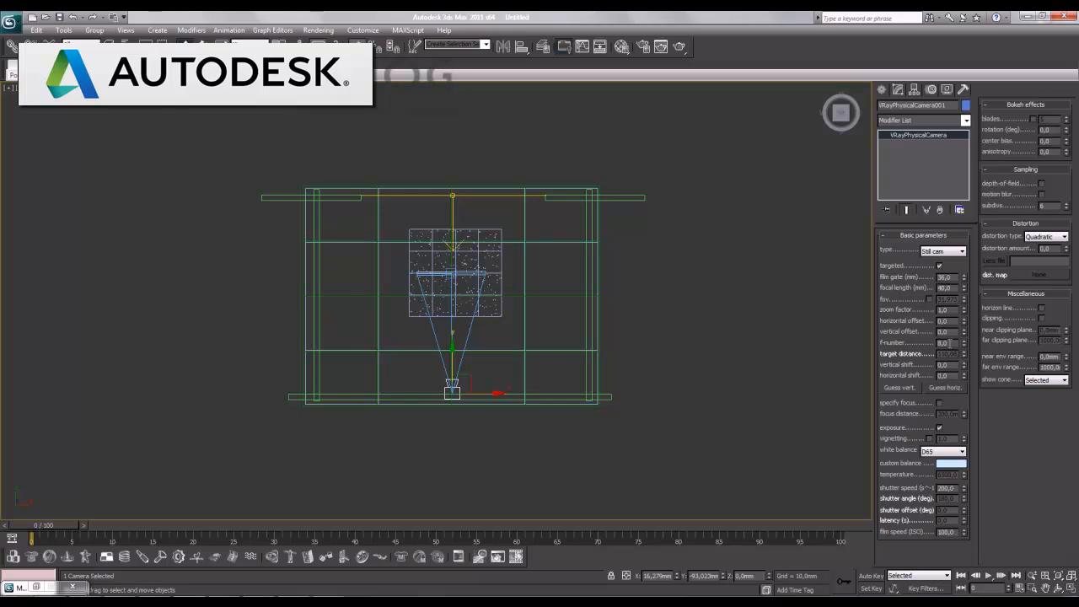
type("6")
key("Return")
type("0")
key("Return")
left_click(931, 453)
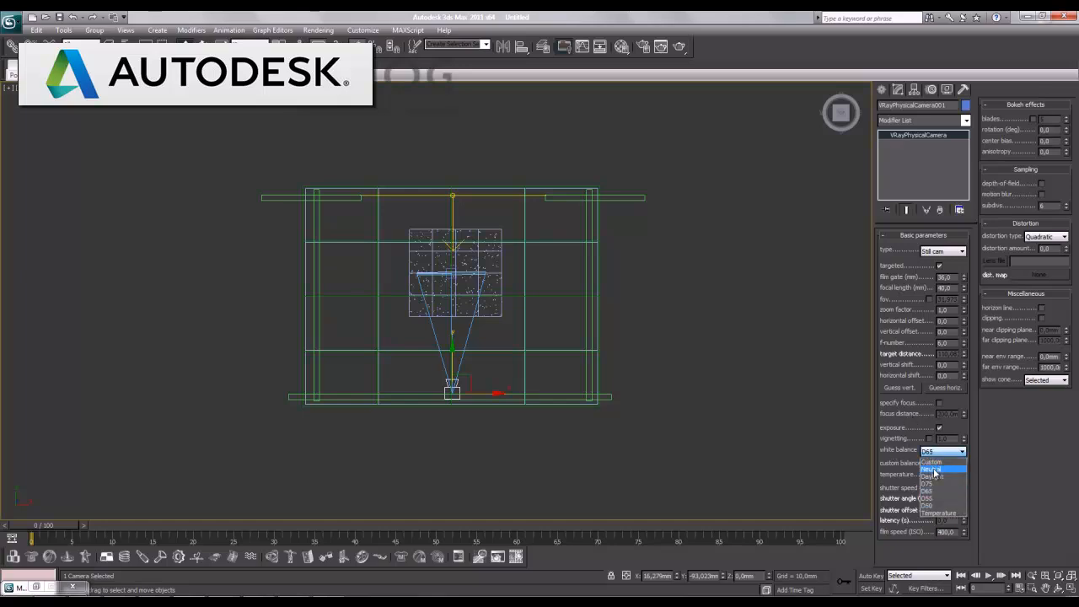
left_click(932, 469)
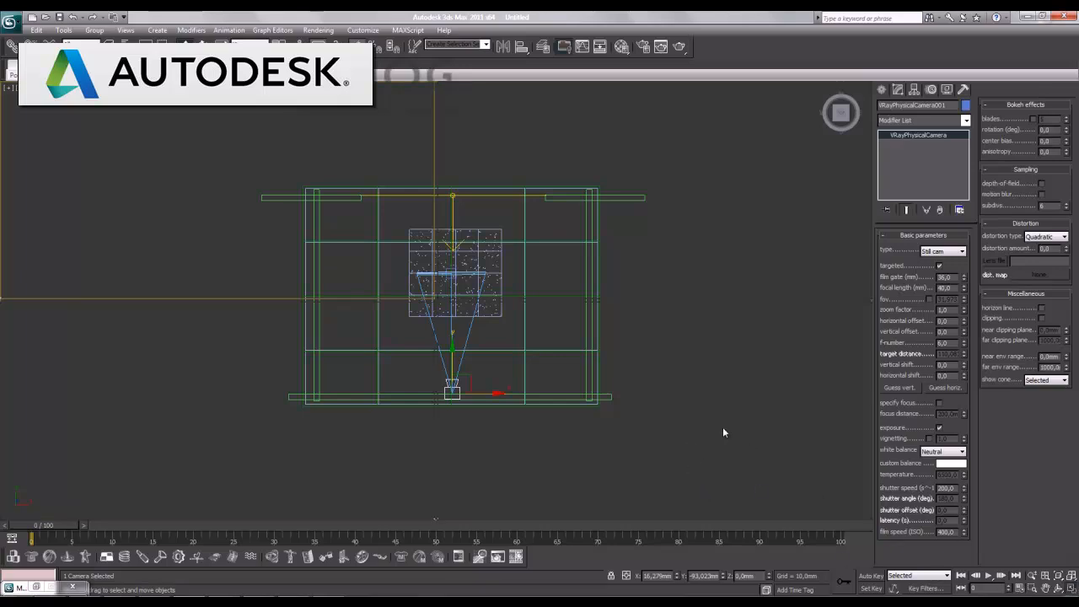
Switch the maximized perspective viewport to the physical camera's view and dolly the camera closer to the rug
key("alt+w")
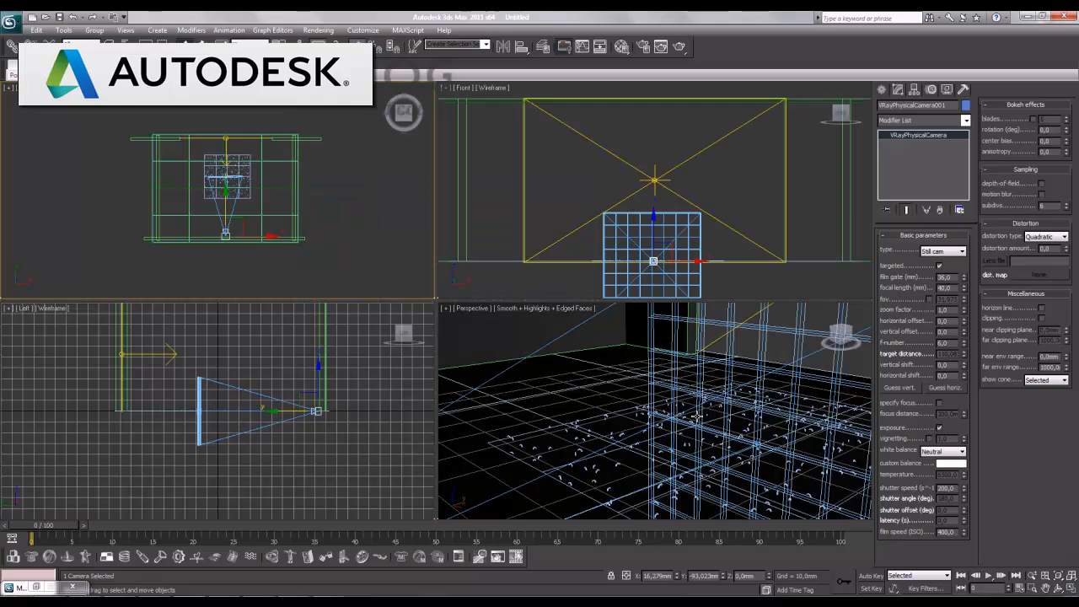
left_click(1070, 589)
key("c")
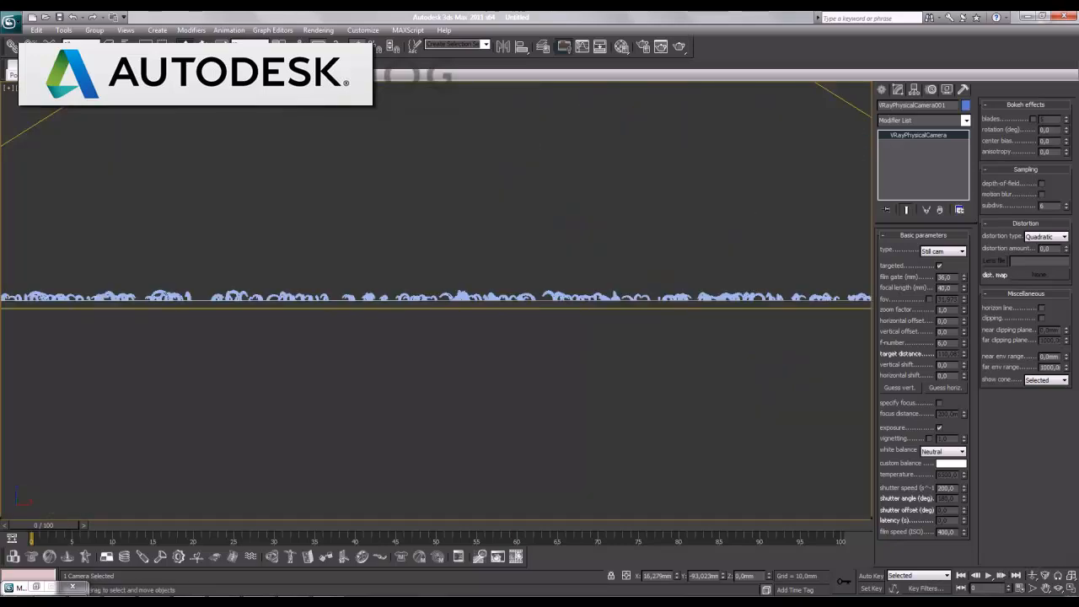
key("alt+w")
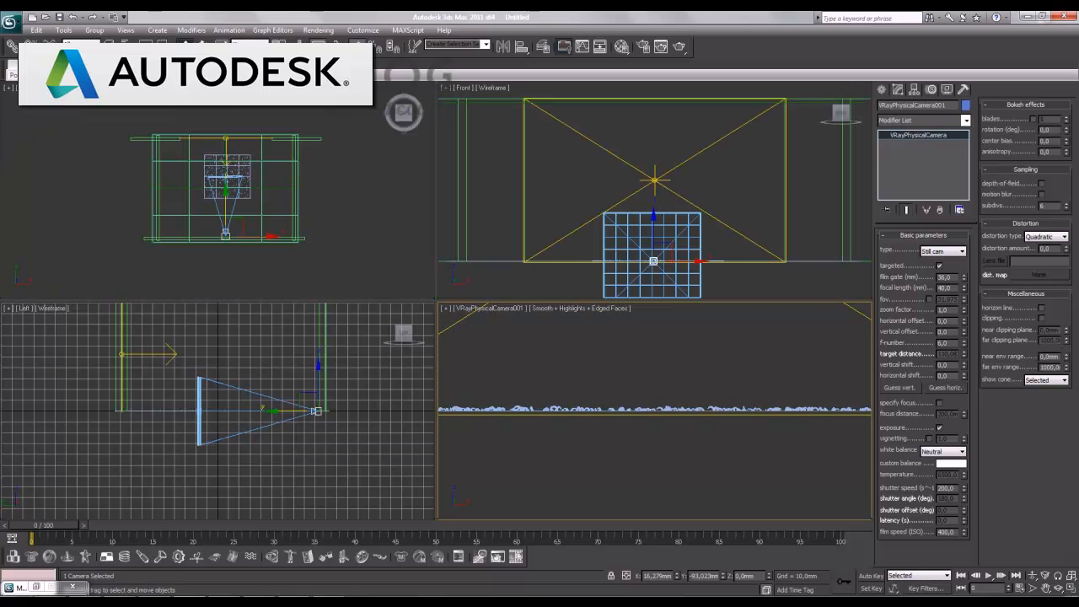
left_click(1072, 593)
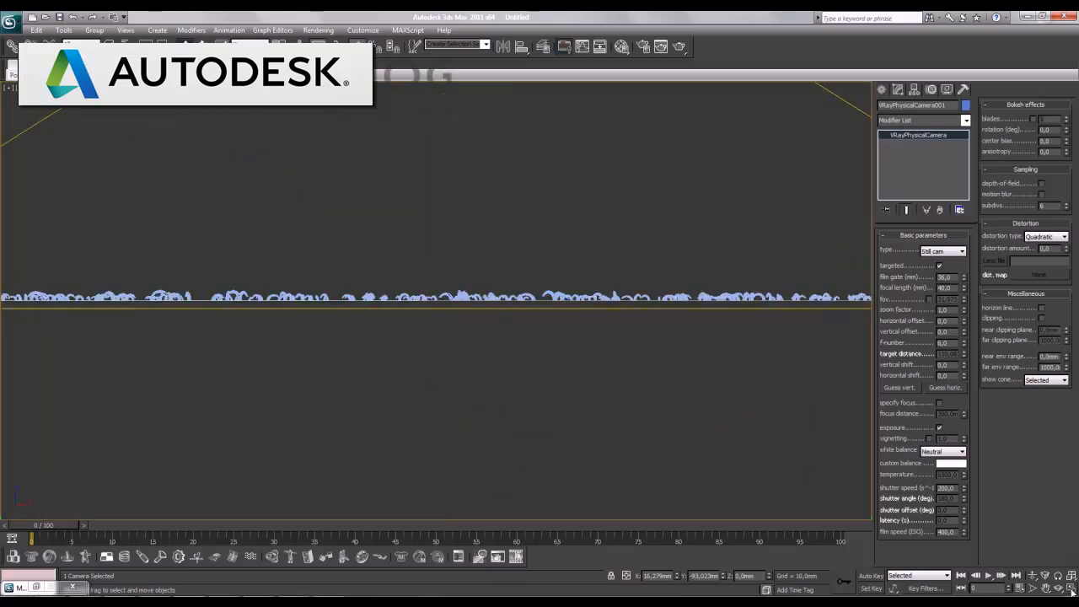
left_click(1072, 592)
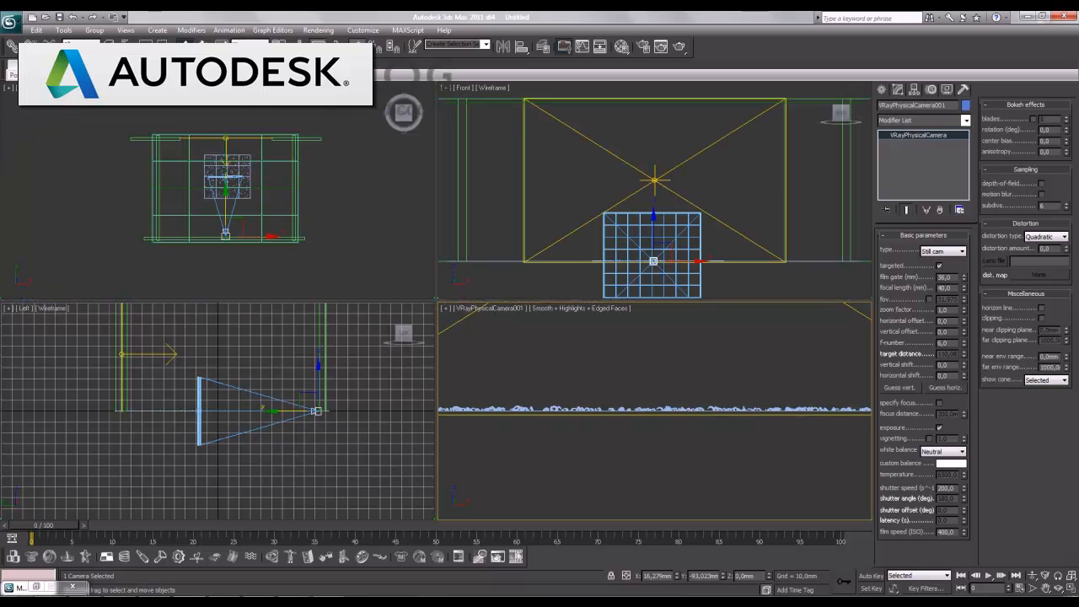
left_click(1072, 593)
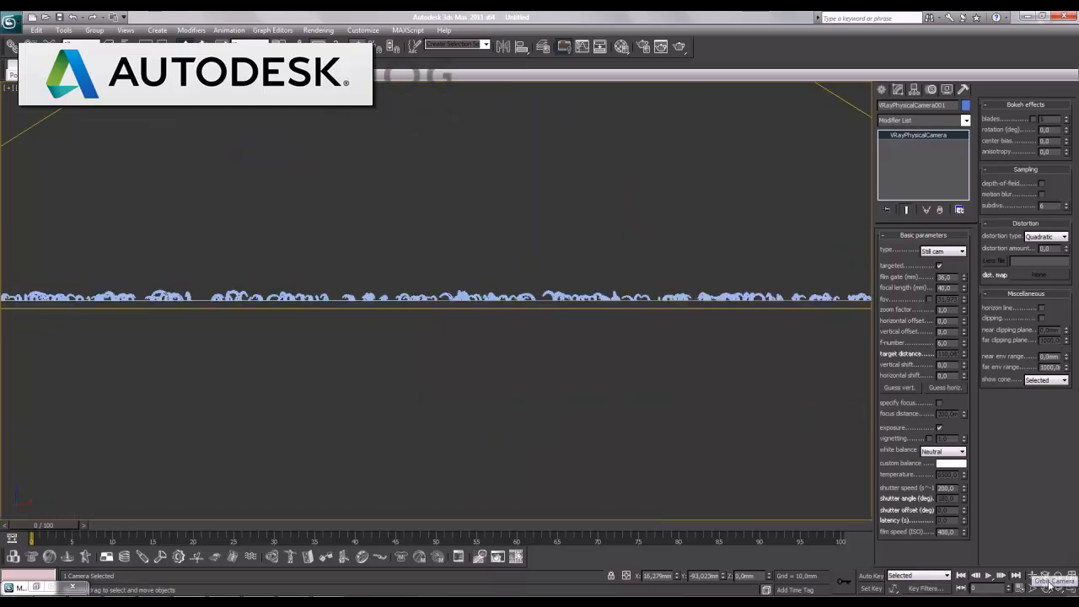
left_click(1034, 576)
mouse_move(530, 301)
left_mouse_down()
mouse_move(522, 343)
mouse_move(525, 309)
mouse_move(534, 317)
left_mouse_up()
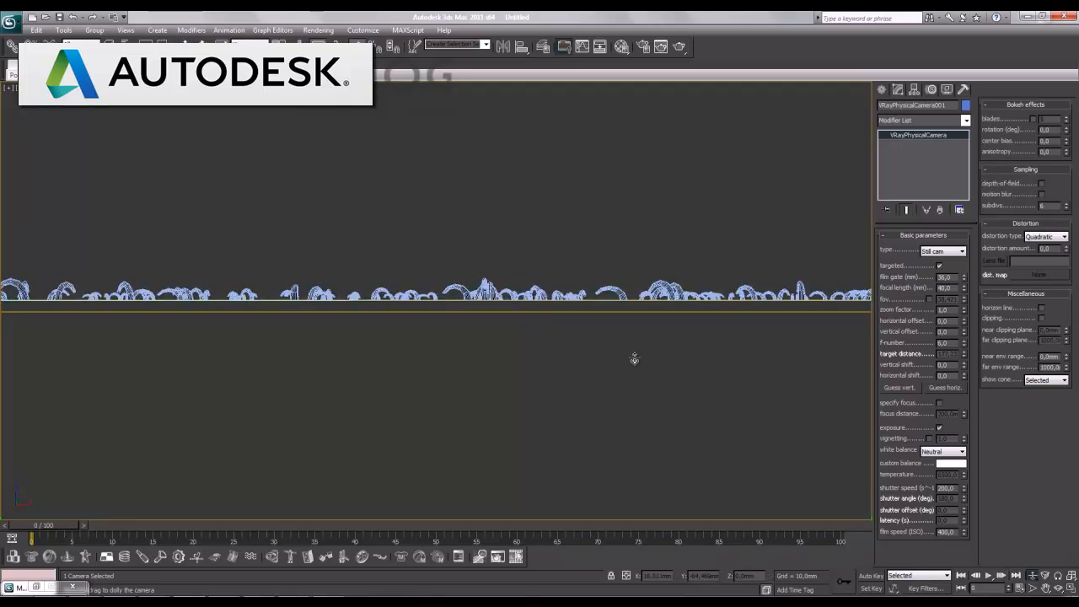
Orbit the physical camera up to look down over the rug and widen its film gate to about 136.5 mm
left_click(1057, 588)
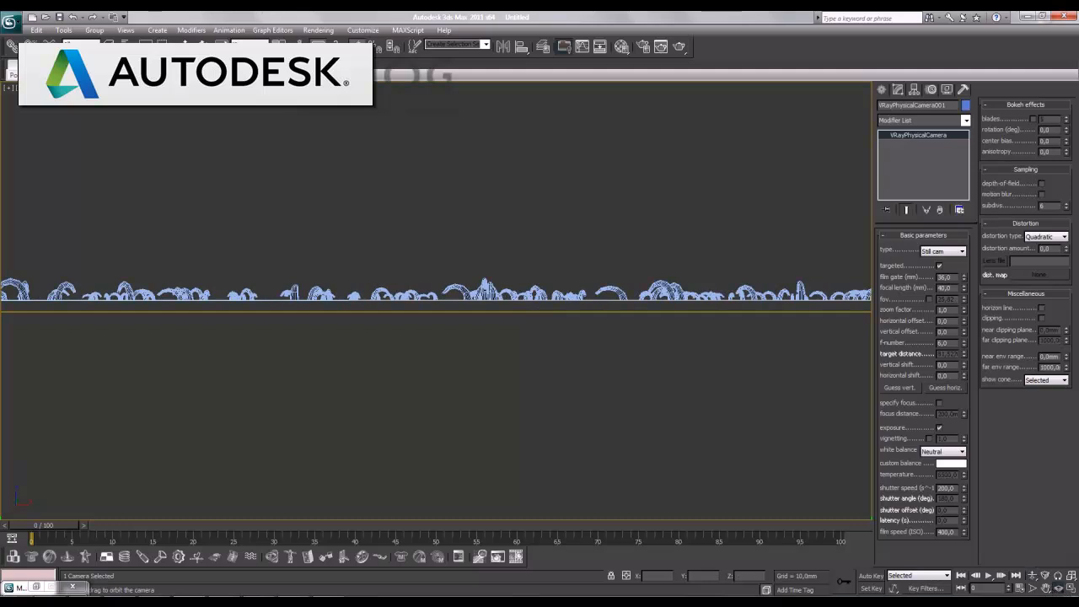
mouse_move(440, 260)
left_mouse_down()
mouse_move(434, 270)
mouse_move(450, 258)
left_mouse_up()
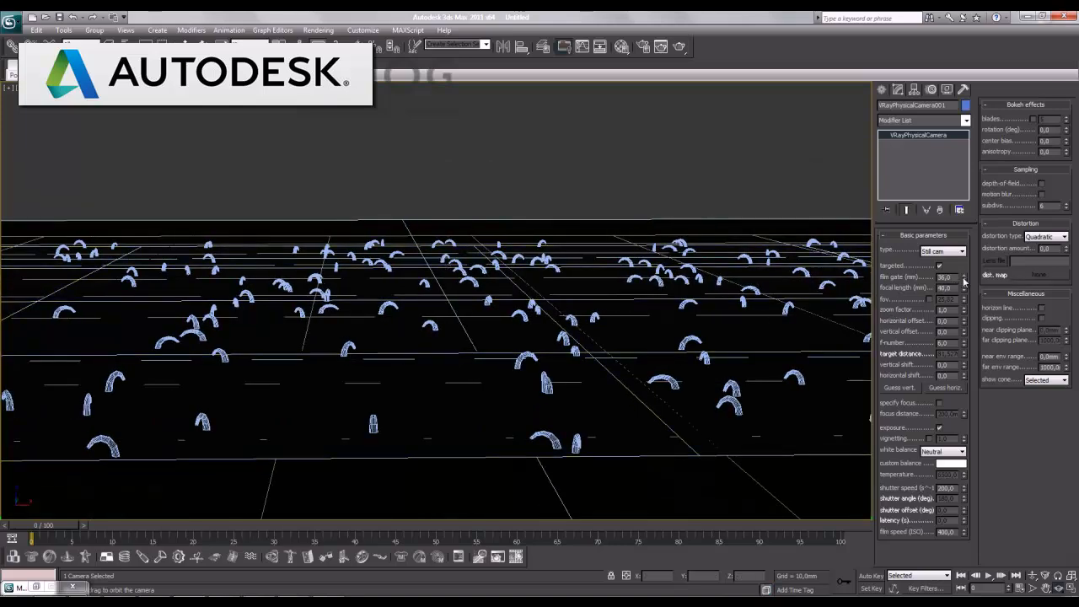
left_click_drag(964, 272, 879, 345)
left_click(1061, 587)
left_click_drag(518, 464, 517, 466)
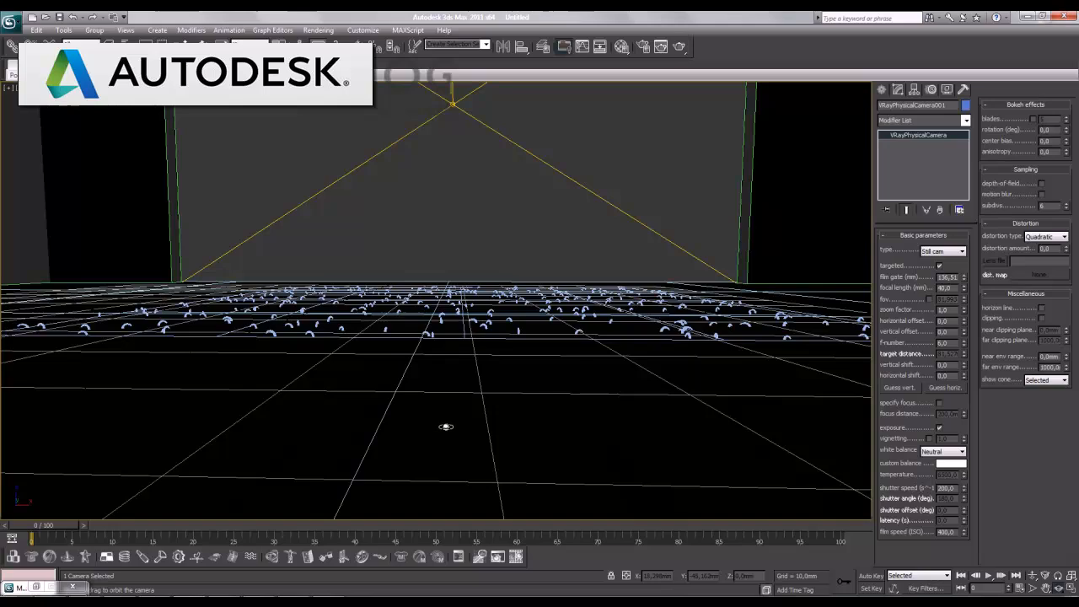
mouse_move(446, 427)
left_mouse_down()
mouse_move(455, 415)
mouse_move(456, 424)
left_mouse_up()
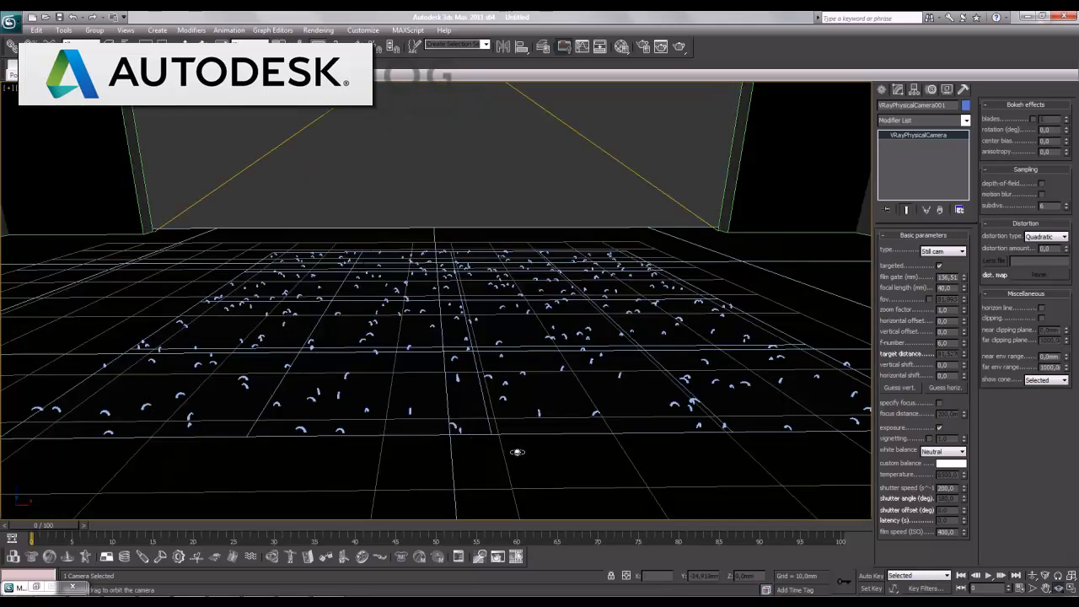
Widen the camera's film gate to about 185 mm, and dolly and truck the camera to frame the whole rug
left_click(1032, 576)
mouse_move(495, 312)
left_mouse_down()
mouse_move(593, 445)
mouse_move(641, 464)
left_mouse_up()
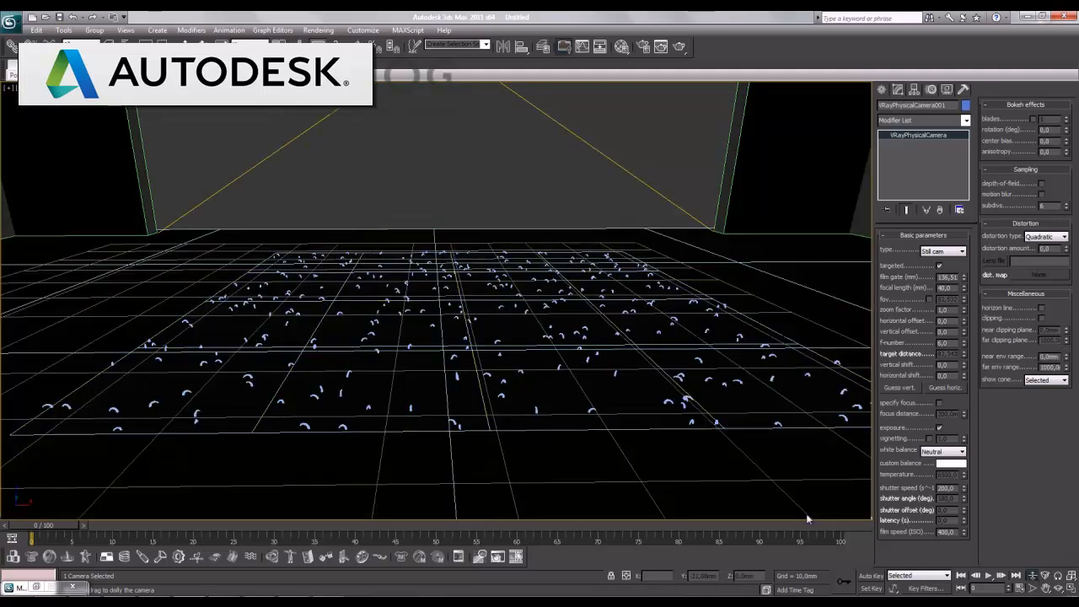
left_click_drag(965, 275, 960, 255)
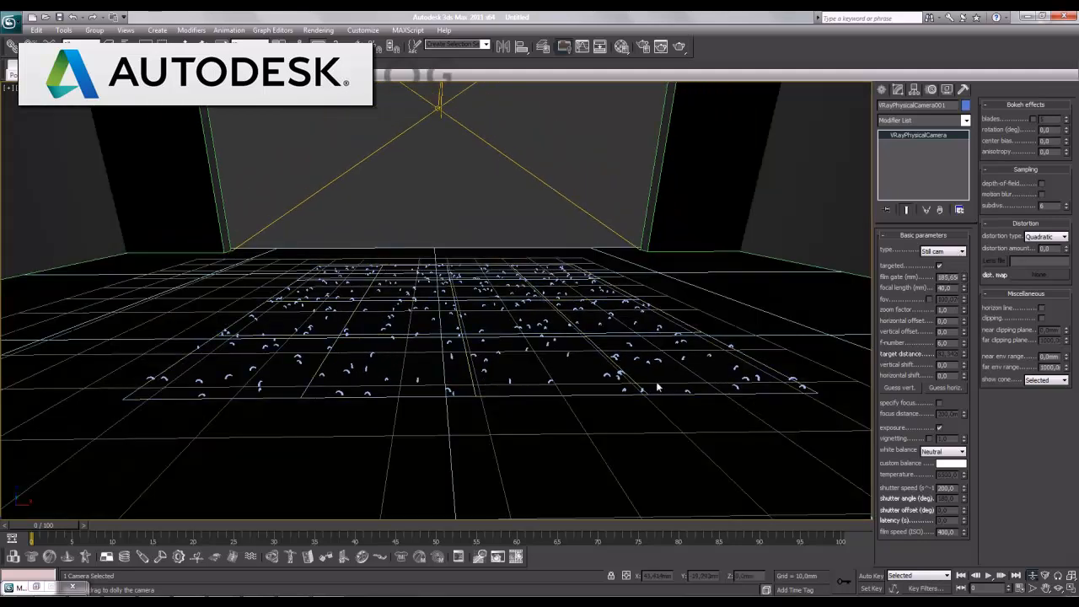
left_click(1047, 589)
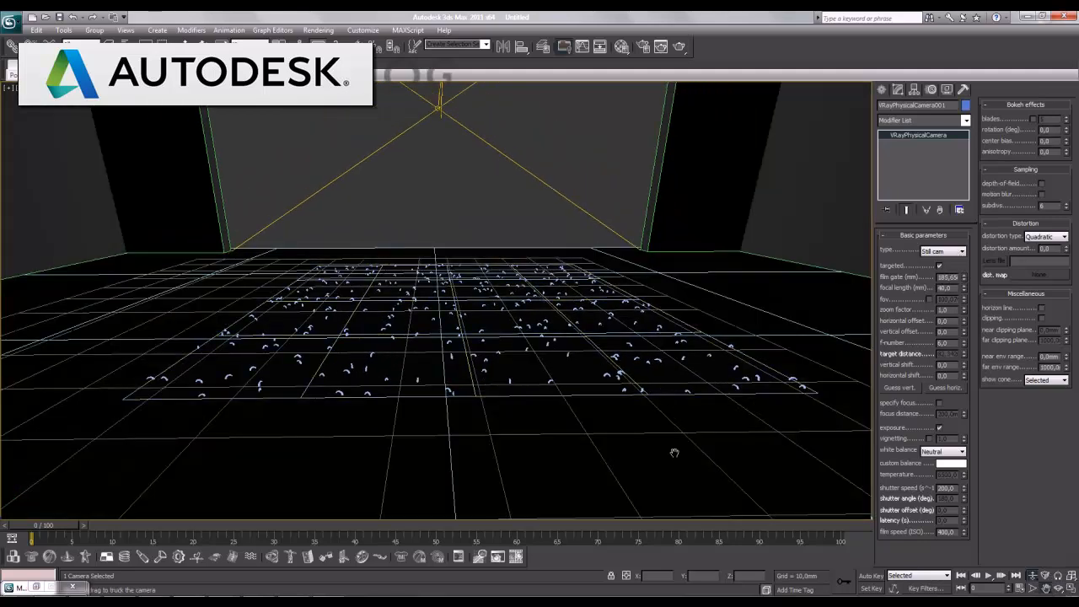
left_click_drag(638, 448, 636, 448)
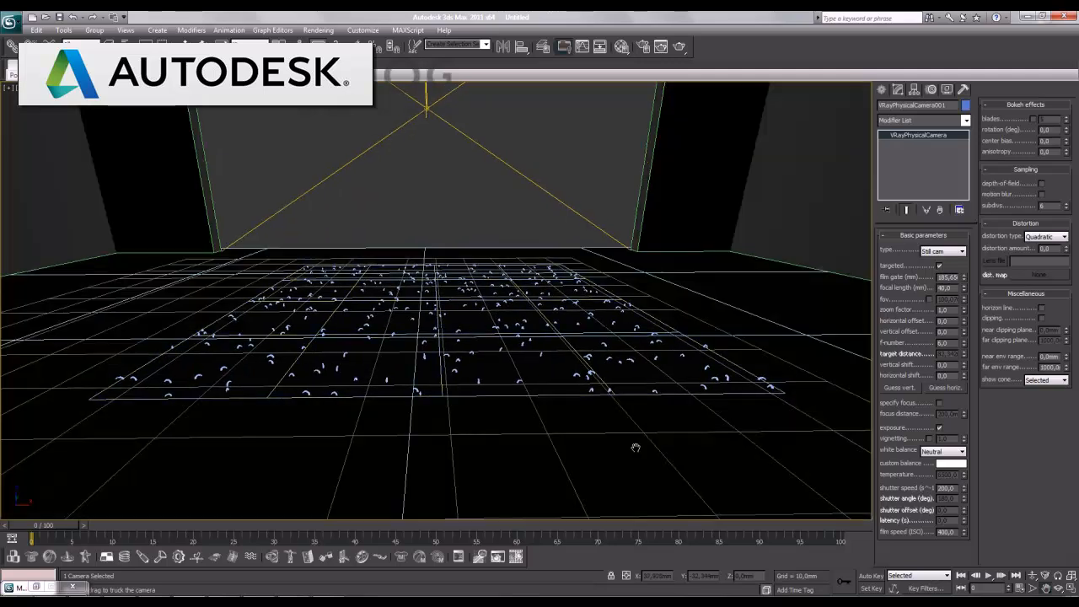
Show safe frames in the camera view and set the render output size to the HDTV (video) preset
key("shift+f")
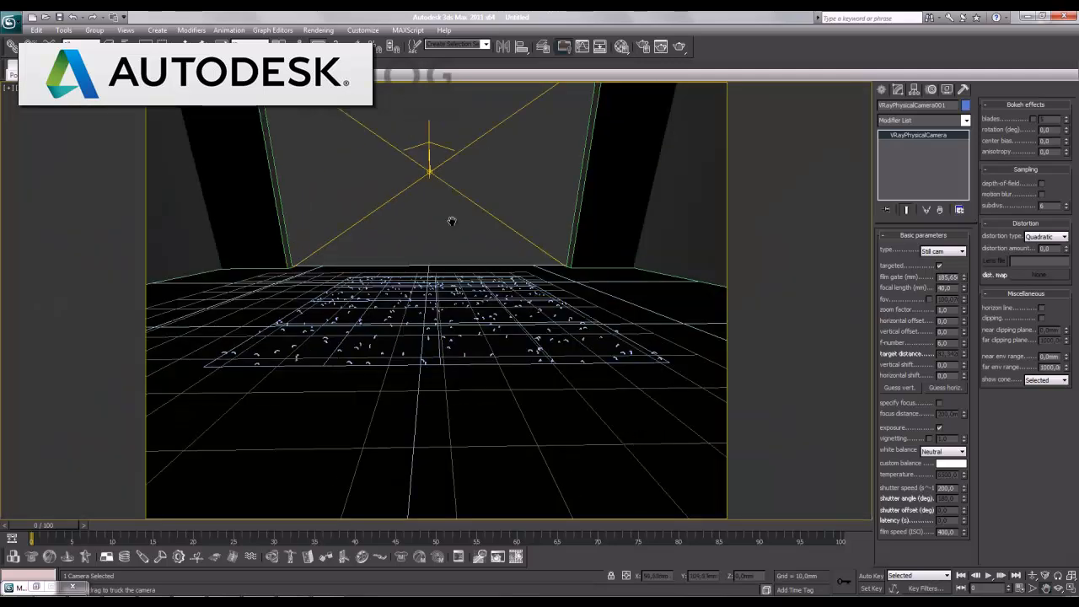
left_click(315, 31)
key("Escape")
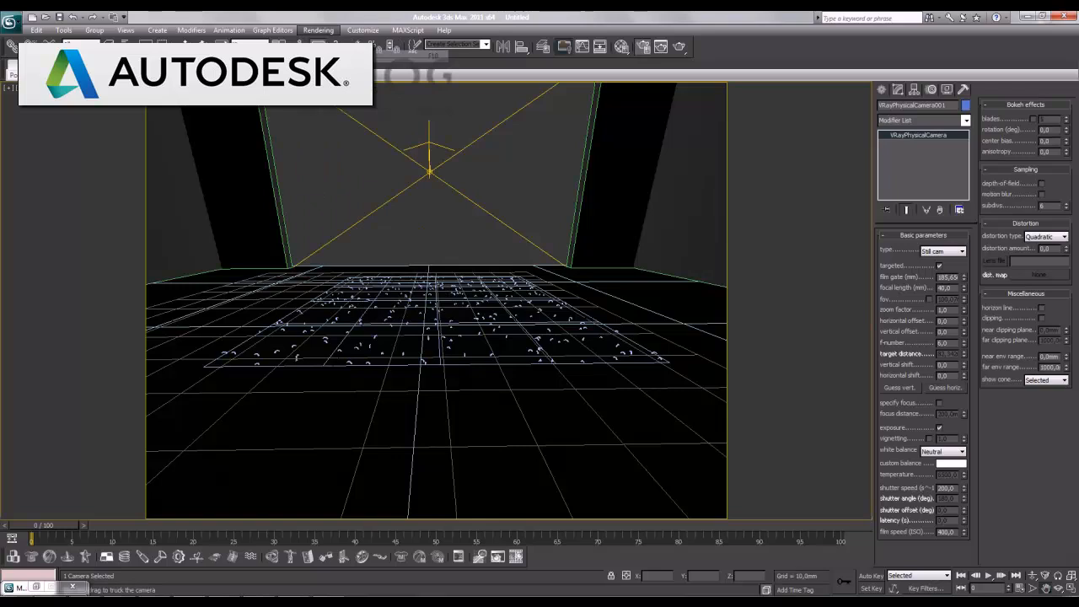
key("F10")
scroll(434, 295, "down", 2)
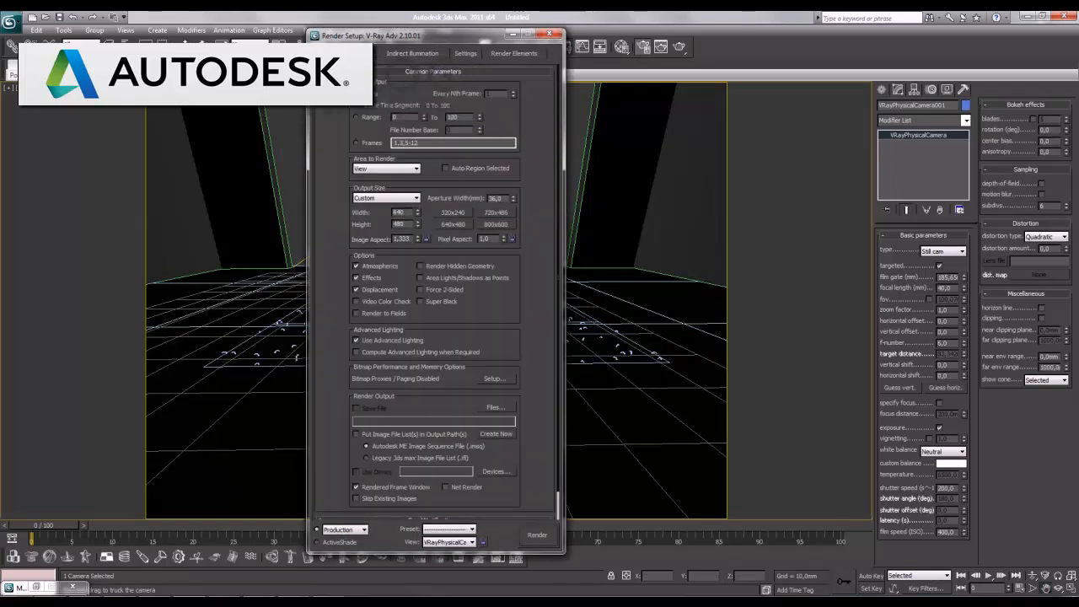
left_click(385, 197)
left_click(388, 337)
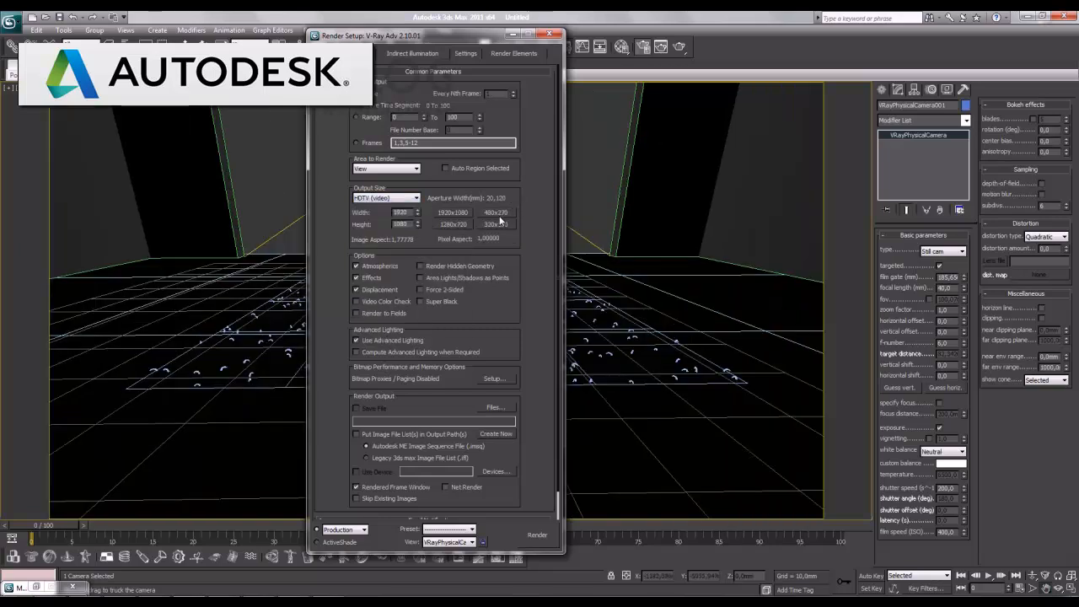
left_click(550, 34)
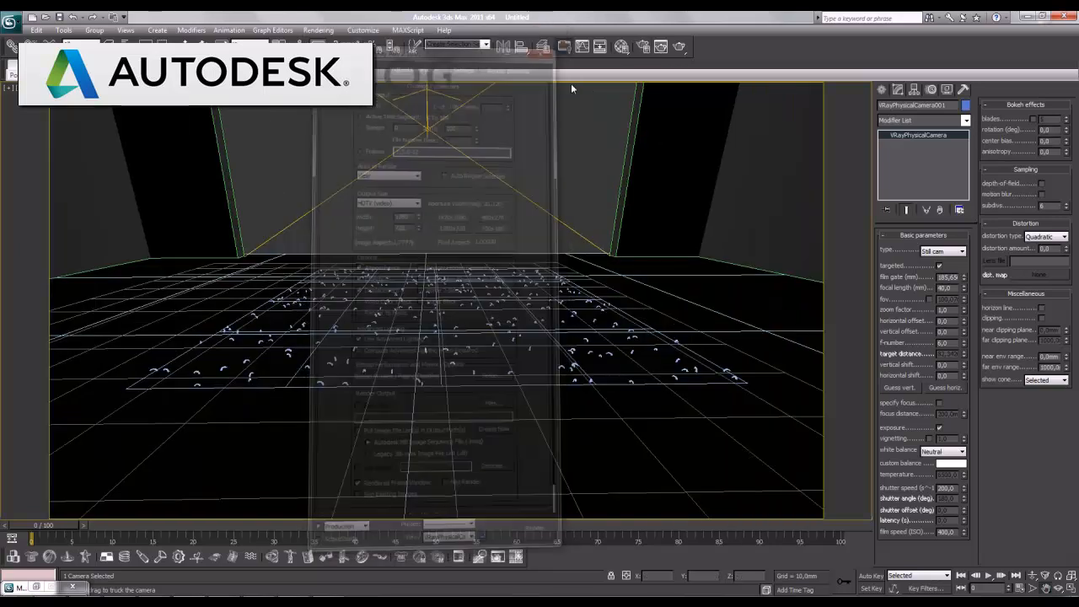
Orbit the camera slightly to adjust the rug's framing and start a render of the camera view
left_click(1059, 588)
left_click_drag(545, 430, 523, 438)
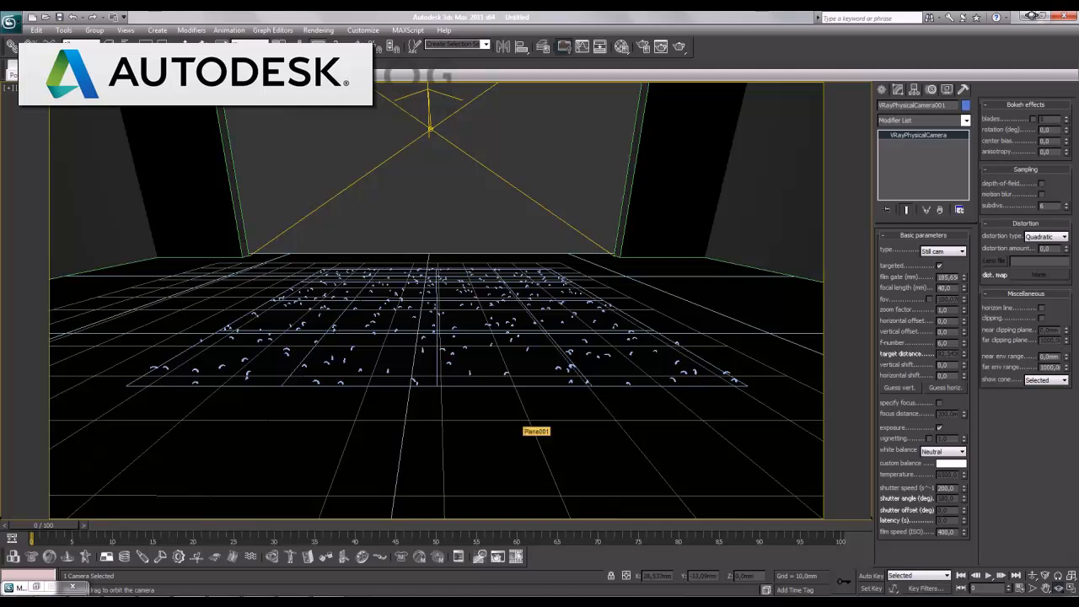
key("shift+q")
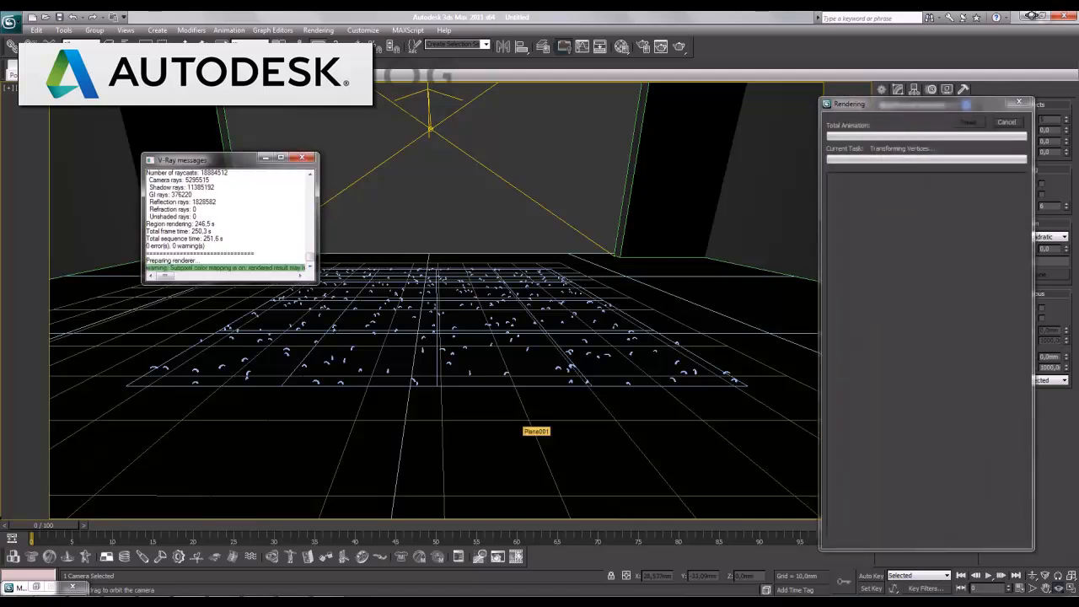